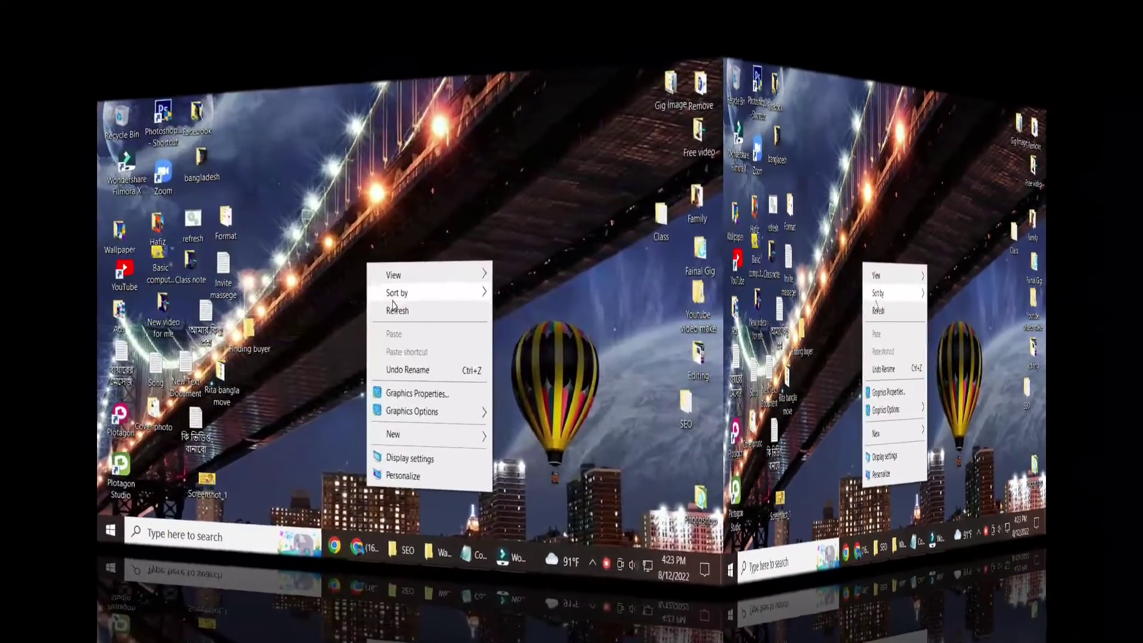
Refresh the desktop, switch to Chrome and search Google for "presentation girl" in a new tab.
{"action": "left_click", "coordinate": [398, 311]}
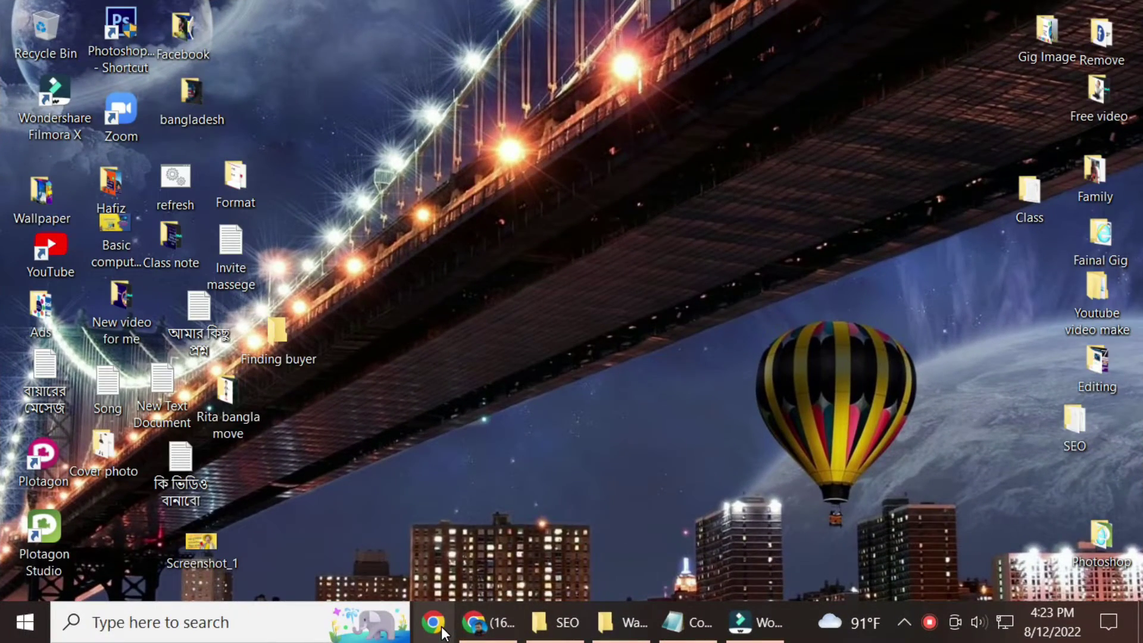
{"action": "left_click", "coordinate": [477, 622]}
{"action": "left_click", "coordinate": [884, 25]}
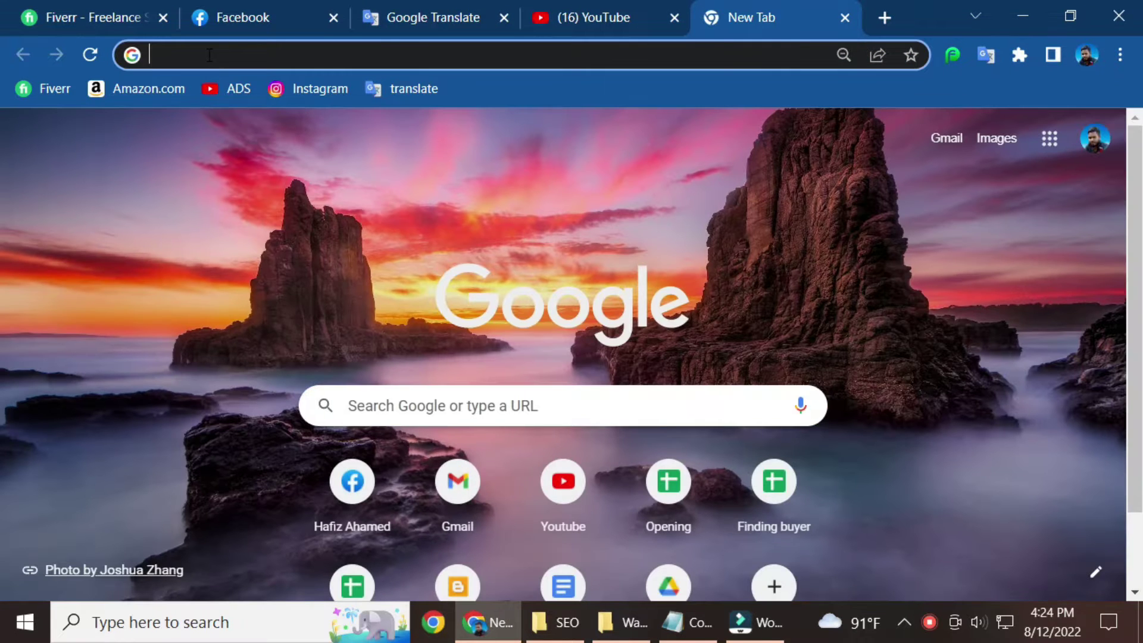
{"action": "type", "text": "pre"}
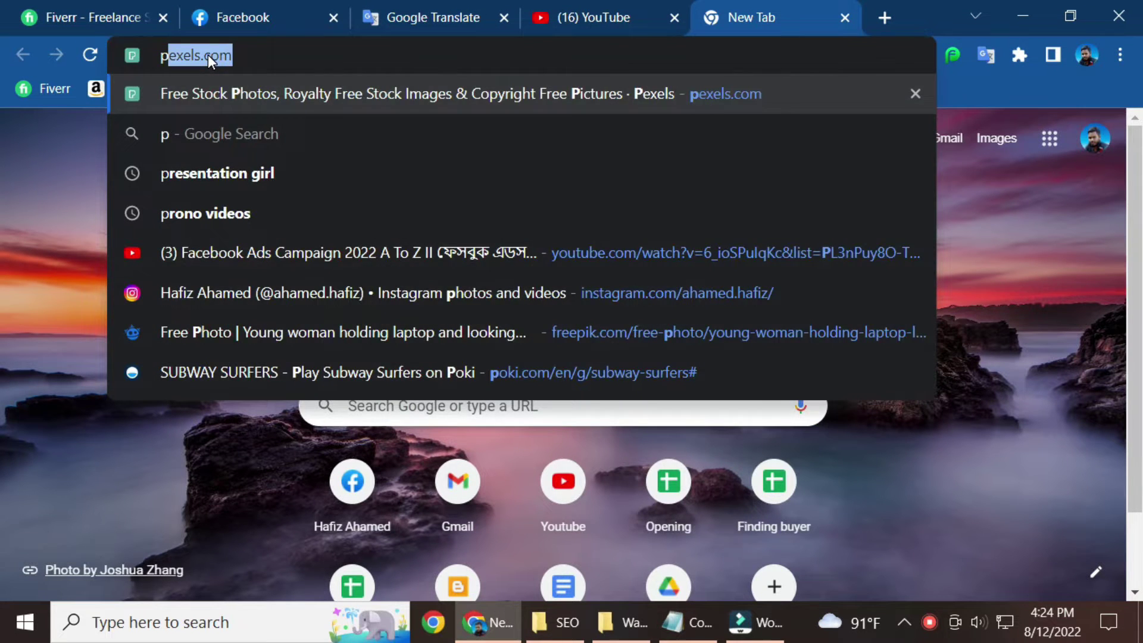
{"action": "type", "text": "se"}
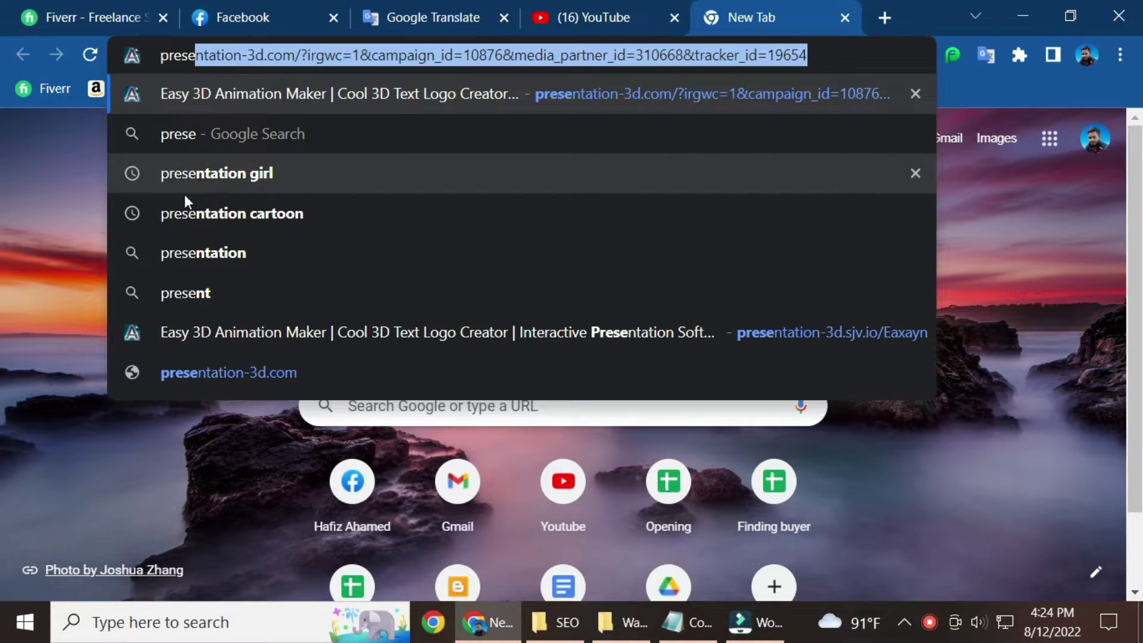
{"action": "left_click", "coordinate": [204, 172]}
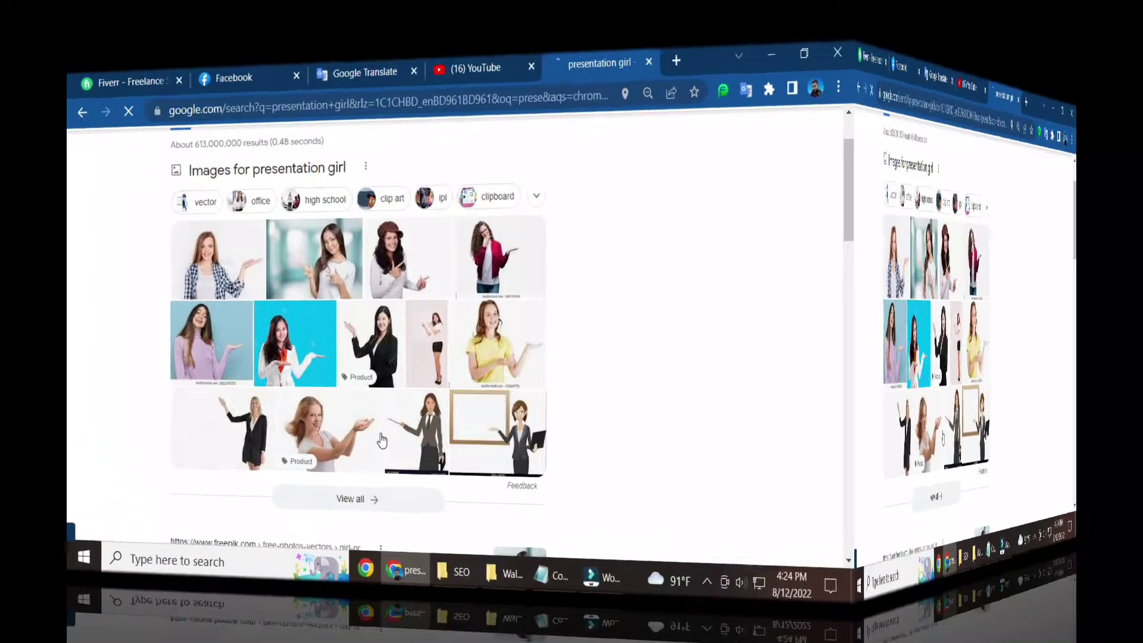
Look through the "presentation girl" results and preview the picture of the pointing woman in a brown cap.
{"action": "scroll", "coordinate": [821, 403], "scroll_direction": "down", "scroll_amount": 2}
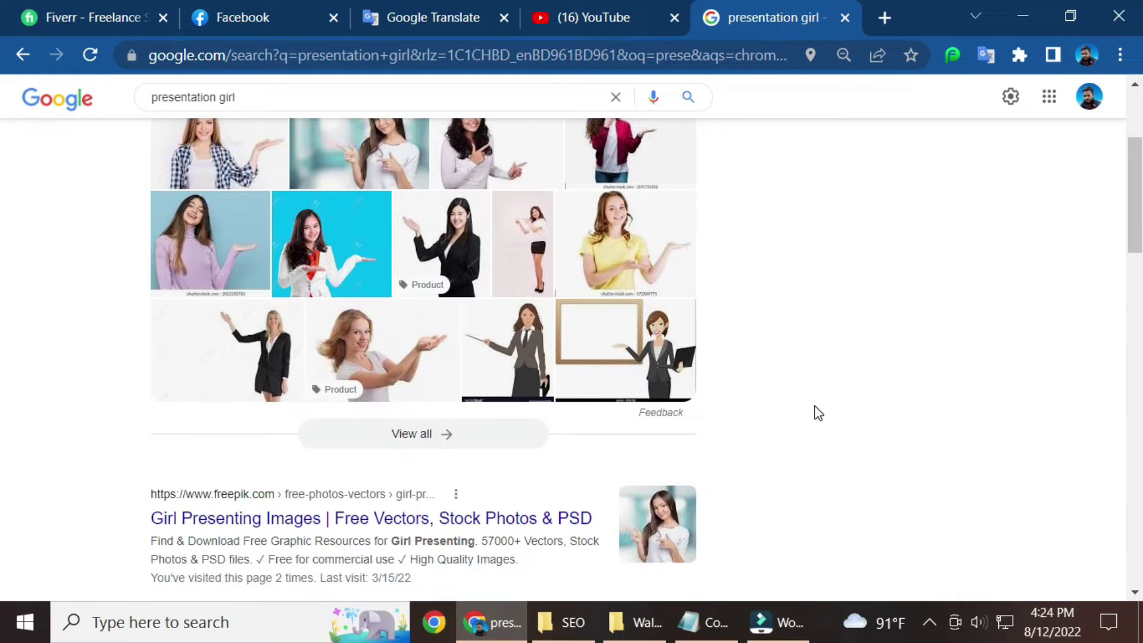
{"action": "scroll", "coordinate": [819, 413], "scroll_direction": "up", "scroll_amount": 4}
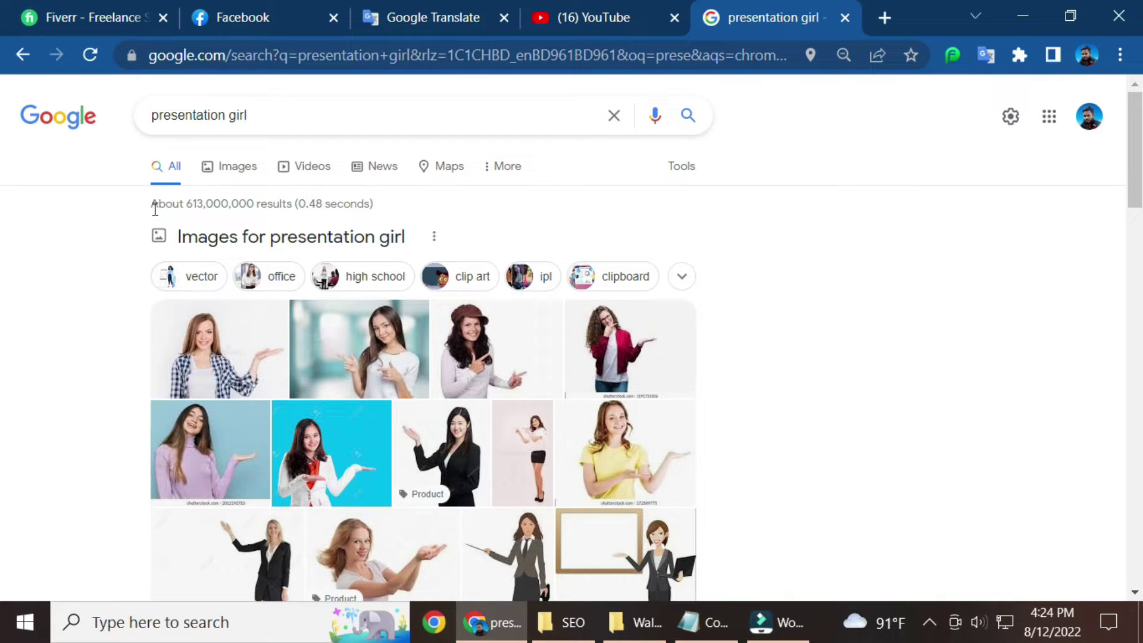
{"action": "scroll", "coordinate": [262, 403], "scroll_direction": "down", "scroll_amount": 10}
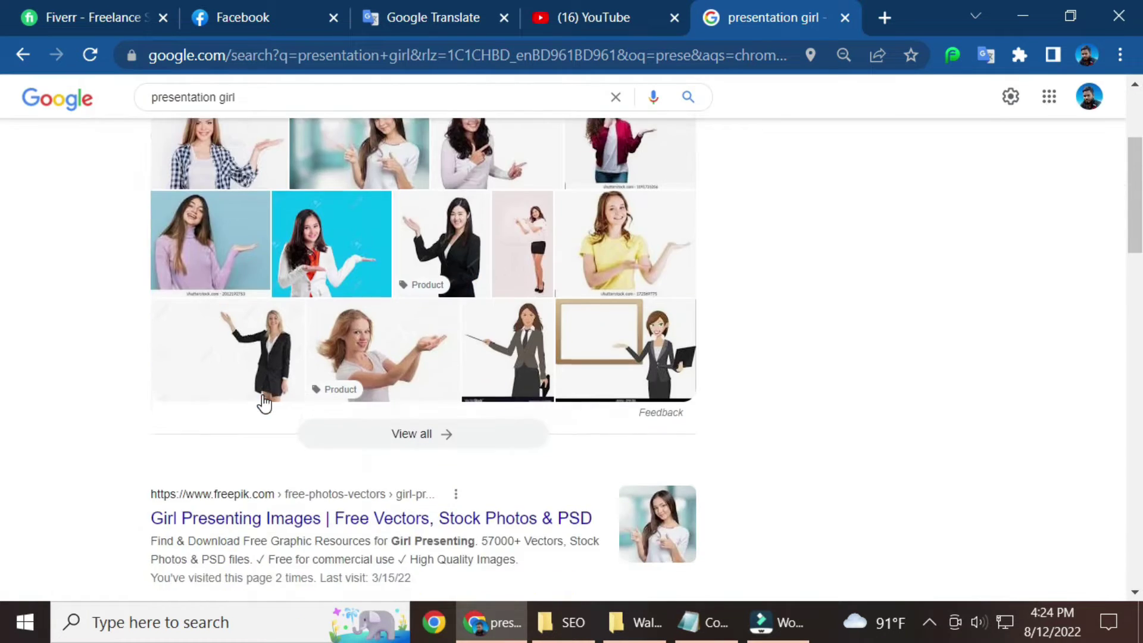
{"action": "scroll", "coordinate": [268, 406], "scroll_direction": "up", "scroll_amount": 3}
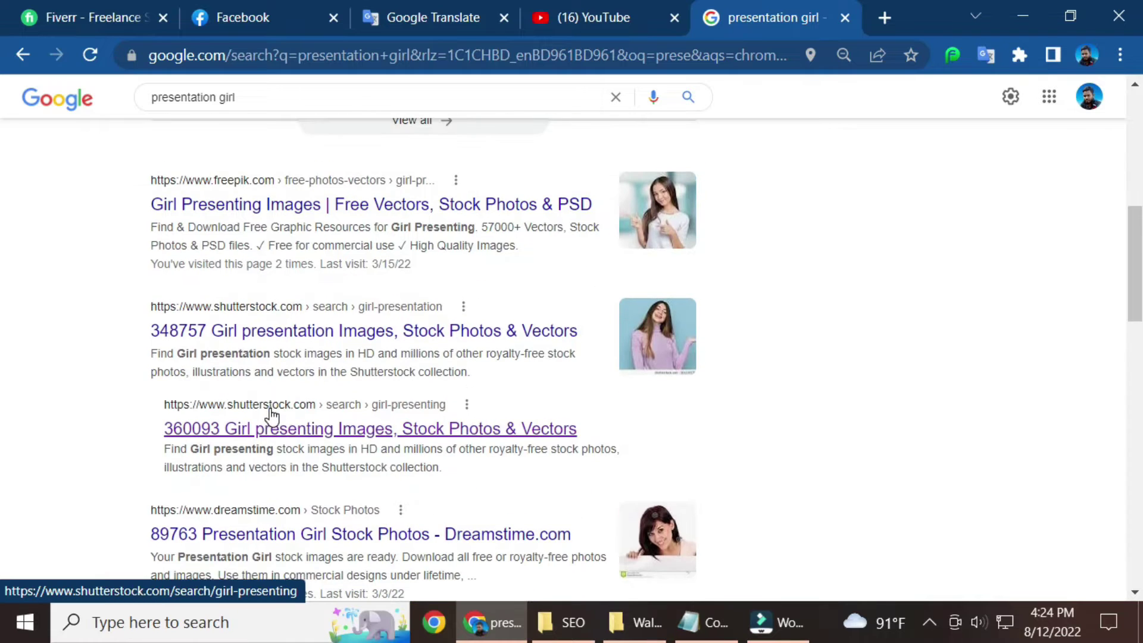
{"action": "scroll", "coordinate": [271, 415], "scroll_direction": "up", "scroll_amount": 8}
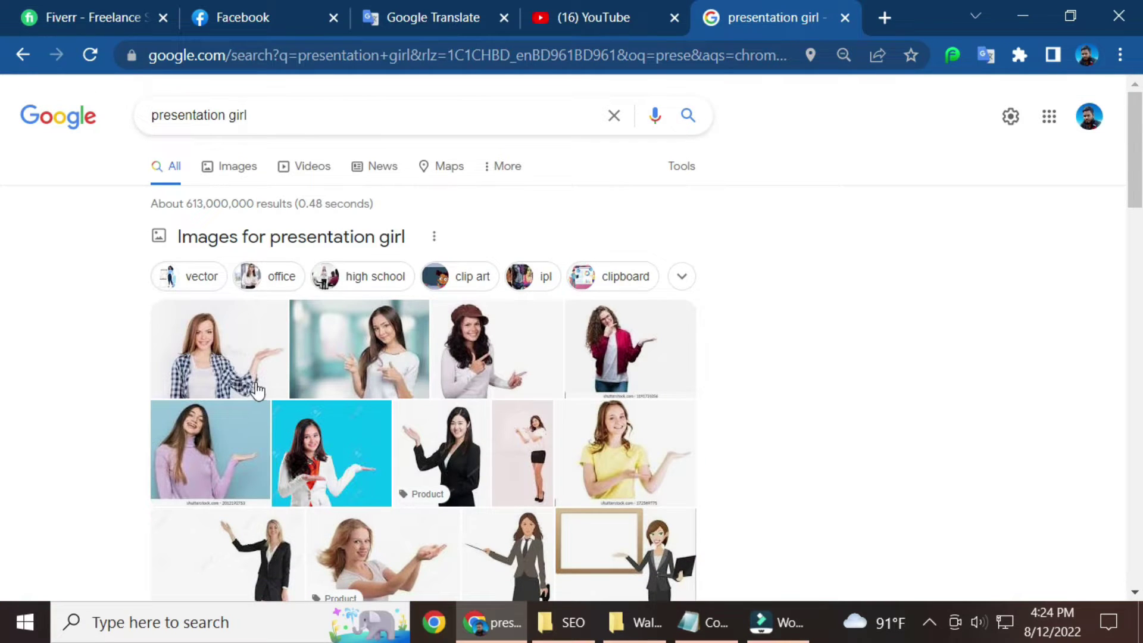
{"action": "scroll", "coordinate": [321, 421], "scroll_direction": "down", "scroll_amount": 1}
{"action": "scroll", "coordinate": [321, 421], "scroll_direction": "down", "scroll_amount": 1}
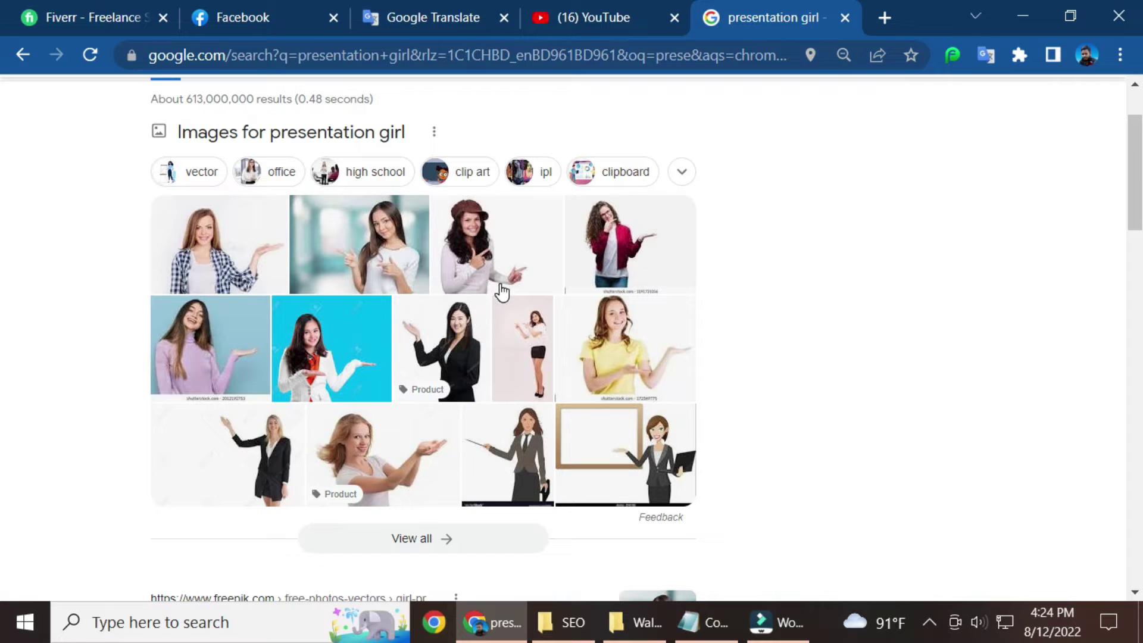
{"action": "left_click", "coordinate": [473, 234]}
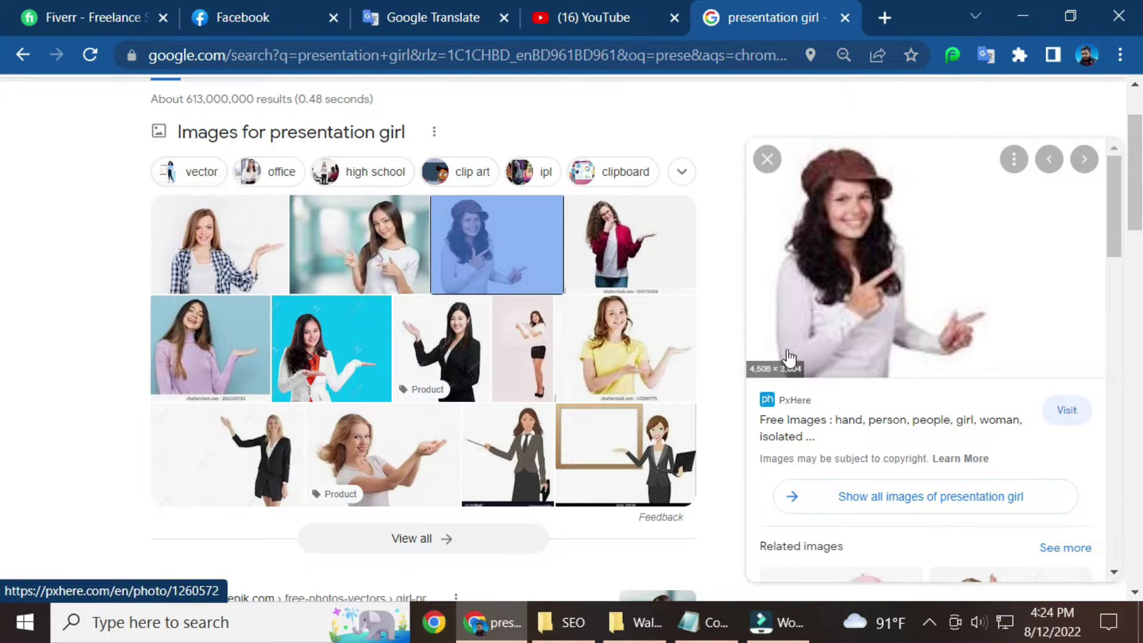
Show only the image results for the "presentation girl" search.
{"action": "scroll", "coordinate": [301, 429], "scroll_direction": "up", "scroll_amount": 2}
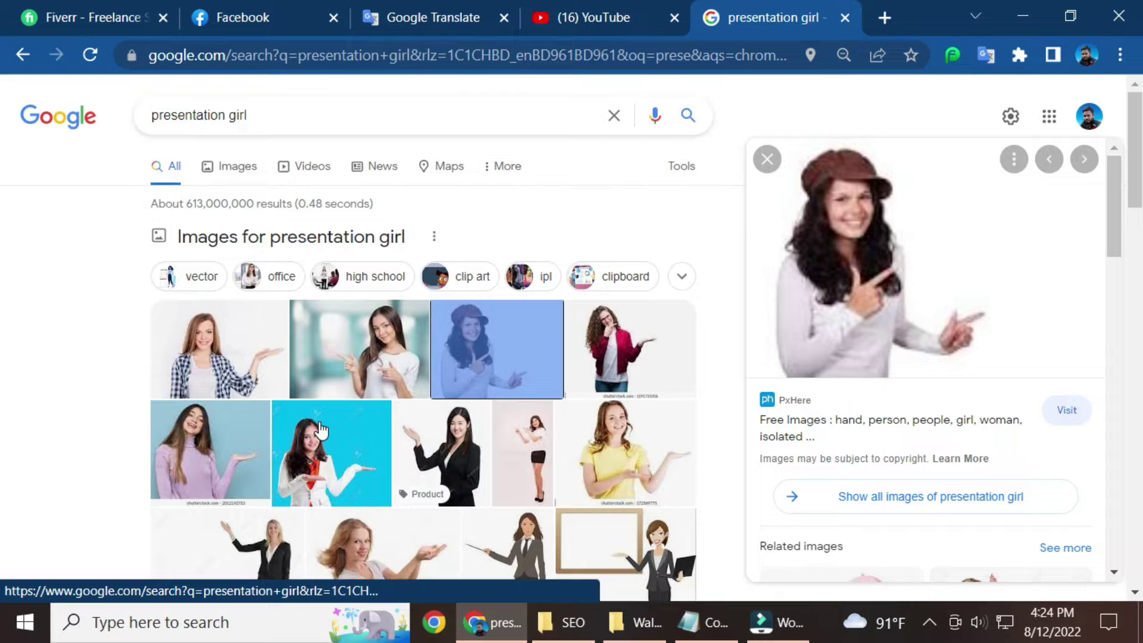
{"action": "scroll", "coordinate": [320, 432], "scroll_direction": "down", "scroll_amount": 4}
{"action": "scroll", "coordinate": [322, 430], "scroll_direction": "up", "scroll_amount": 2}
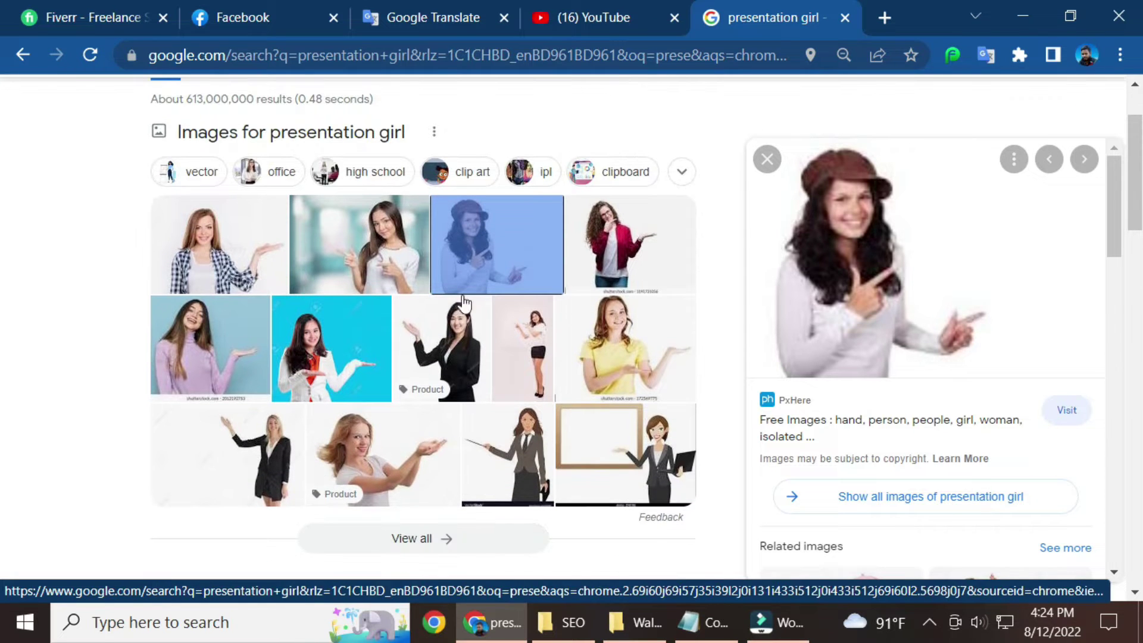
{"action": "scroll", "coordinate": [232, 411], "scroll_direction": "up", "scroll_amount": 2}
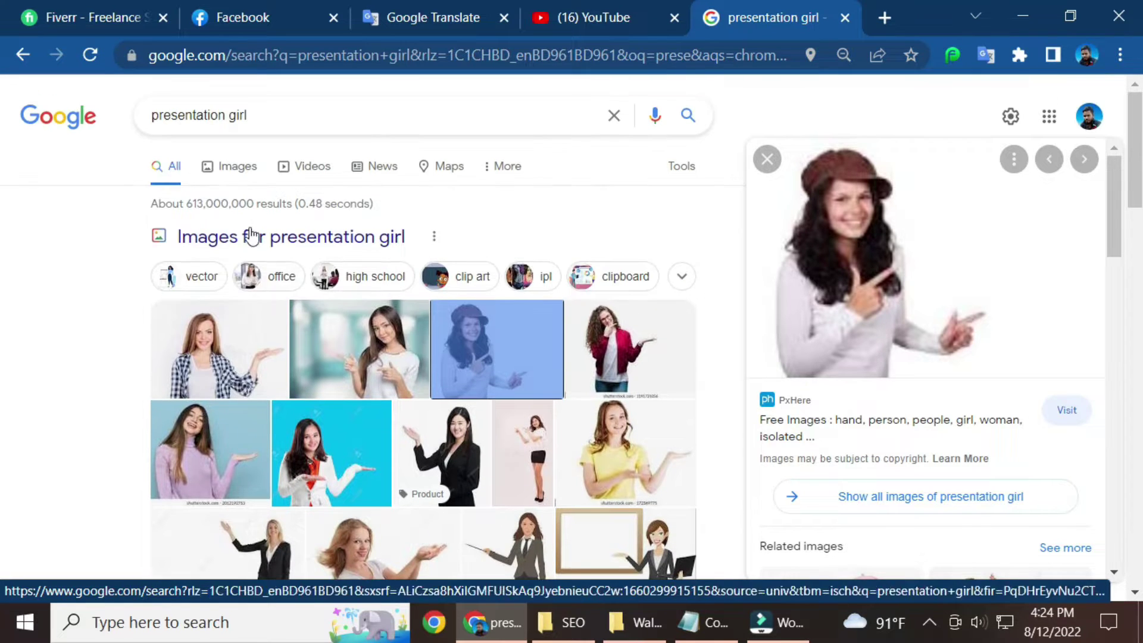
{"action": "left_click", "coordinate": [243, 178]}
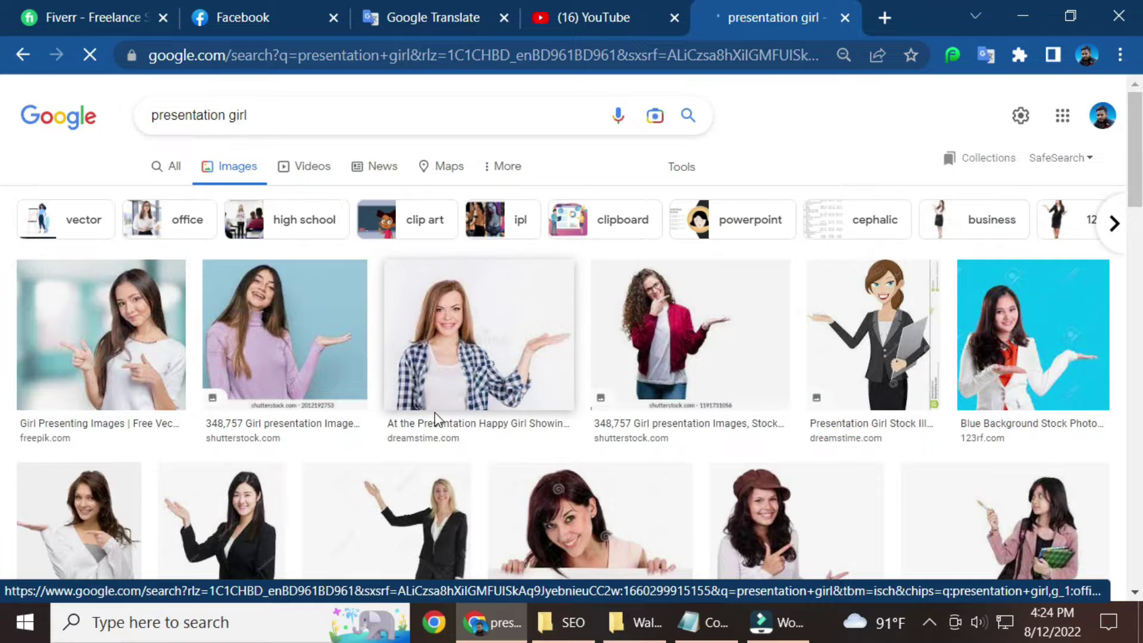
Browse the "presentation girl" image results for a picture of a woman in a presenting pose.
{"action": "scroll", "coordinate": [435, 455], "scroll_direction": "down", "scroll_amount": 2}
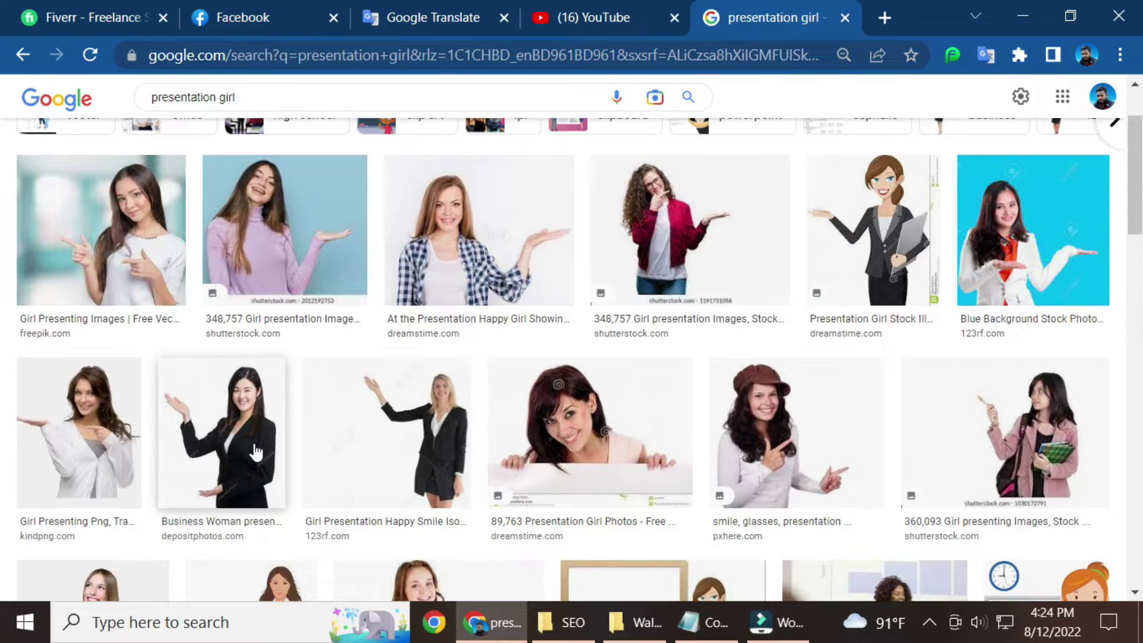
{"action": "scroll", "coordinate": [259, 453], "scroll_direction": "down", "scroll_amount": 5}
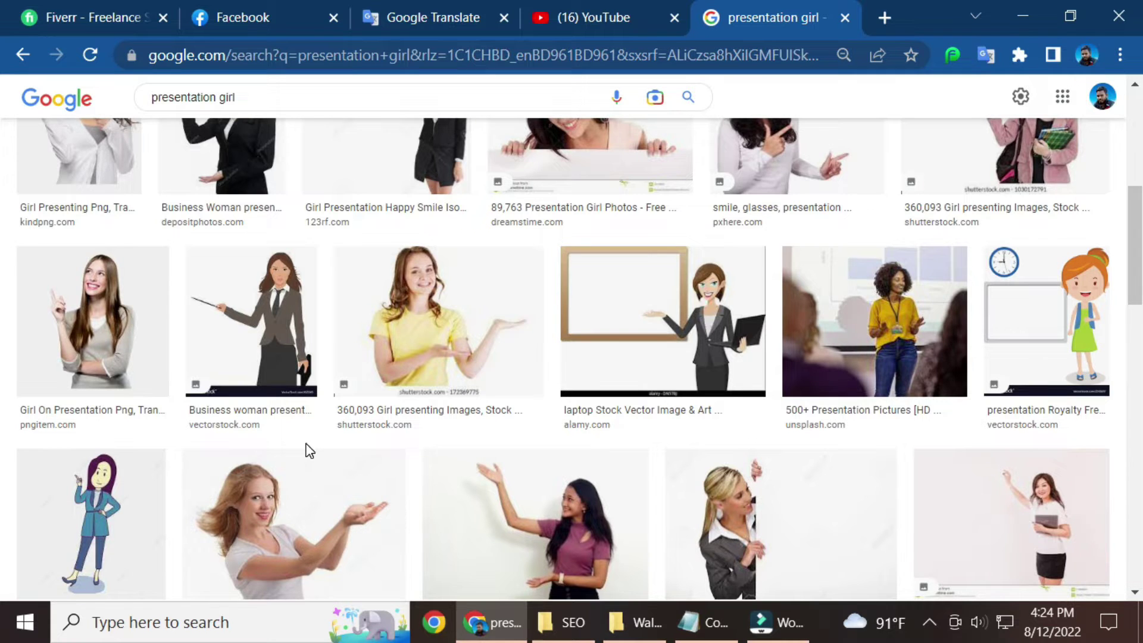
{"action": "scroll", "coordinate": [309, 451], "scroll_direction": "down", "scroll_amount": 5}
{"action": "scroll", "coordinate": [309, 452], "scroll_direction": "up", "scroll_amount": 5}
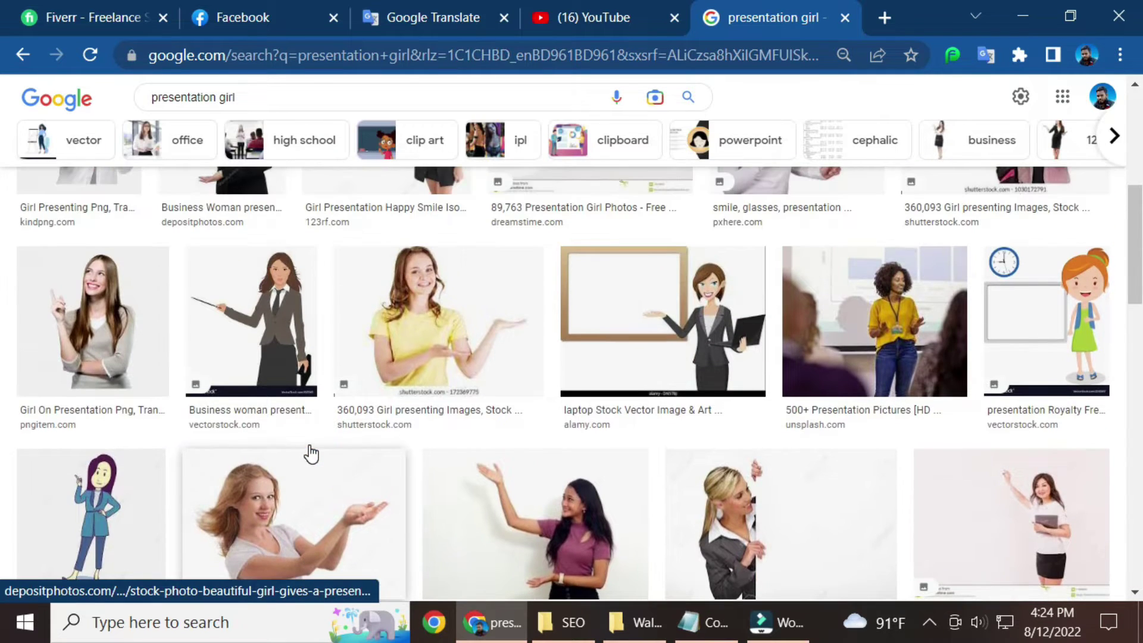
{"action": "scroll", "coordinate": [311, 456], "scroll_direction": "down", "scroll_amount": 2}
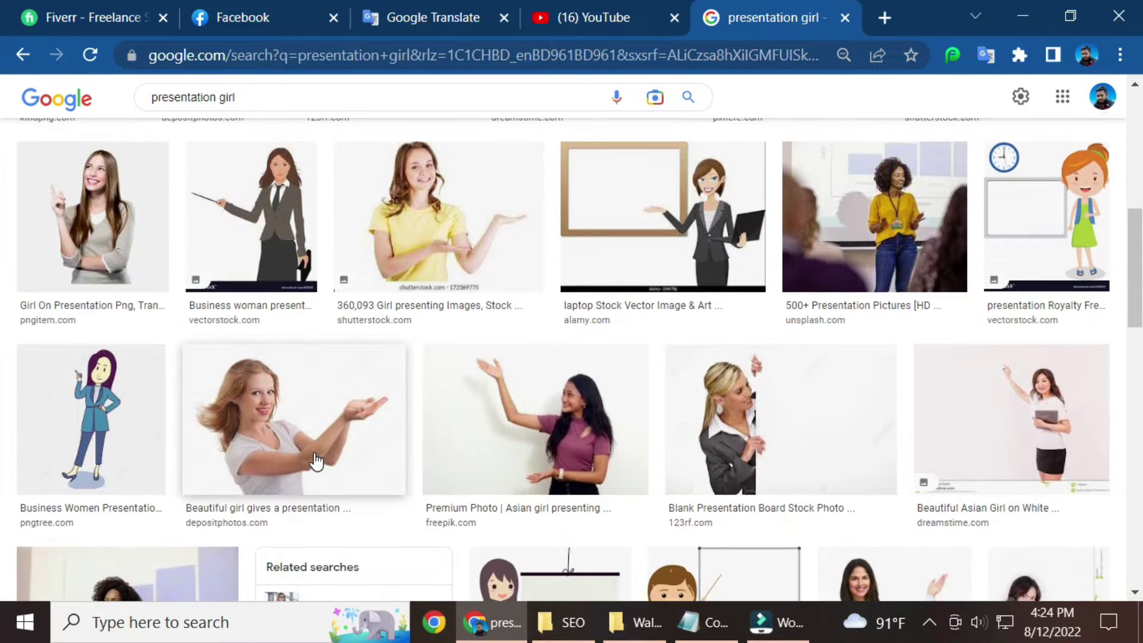
{"action": "scroll", "coordinate": [315, 462], "scroll_direction": "down", "scroll_amount": 3}
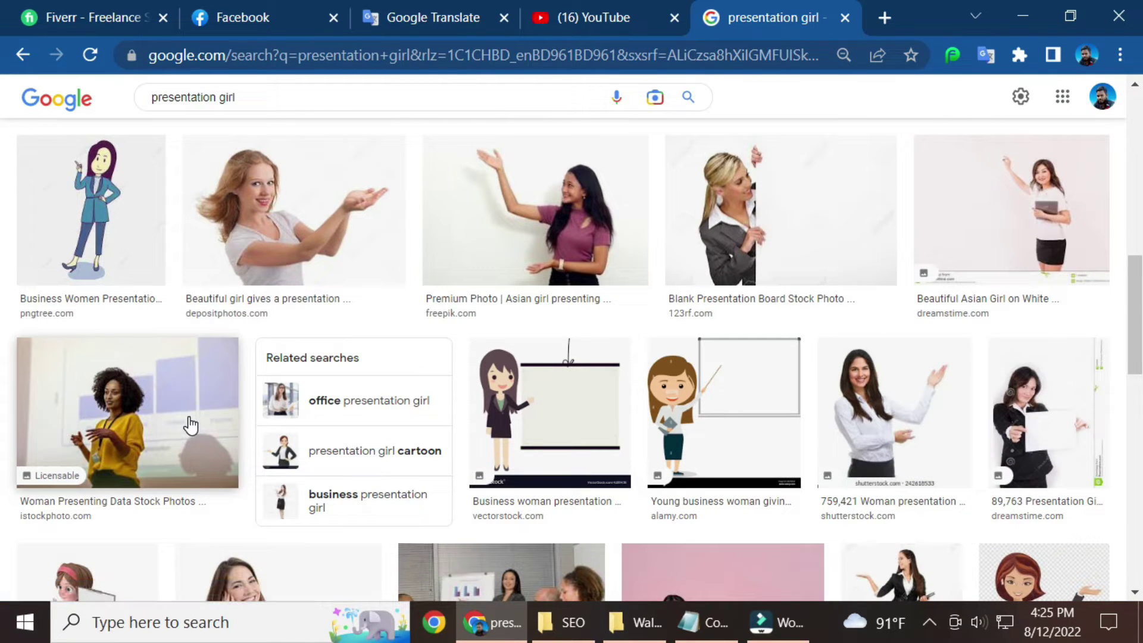
{"action": "scroll", "coordinate": [557, 307], "scroll_direction": "down", "scroll_amount": 5}
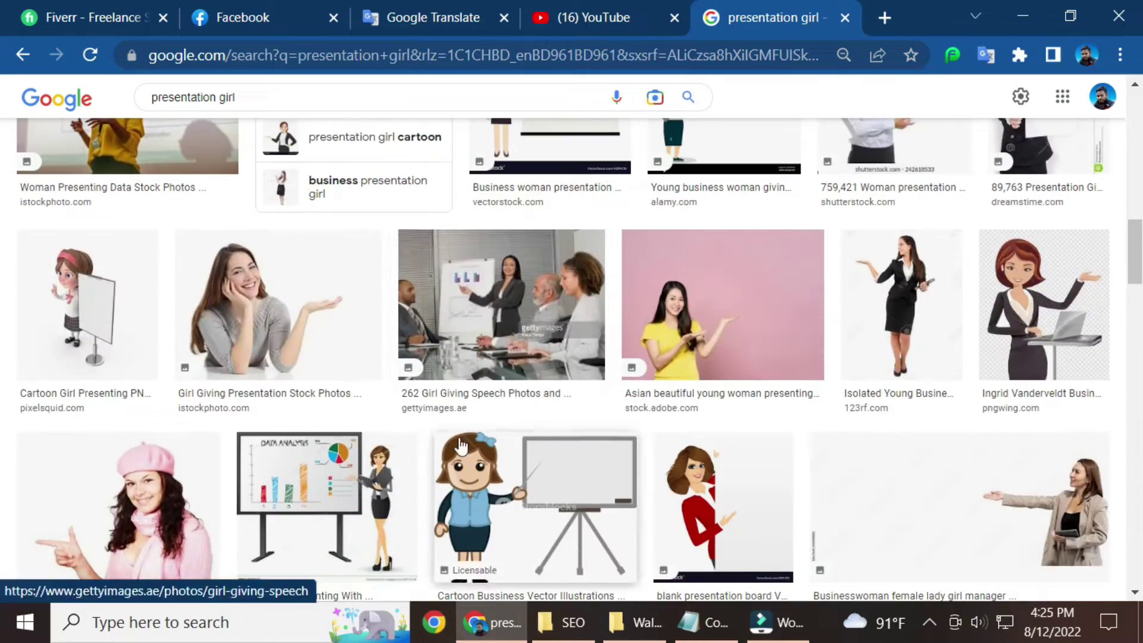
{"action": "scroll", "coordinate": [322, 420], "scroll_direction": "down", "scroll_amount": 5}
{"action": "scroll", "coordinate": [451, 435], "scroll_direction": "up", "scroll_amount": 2}
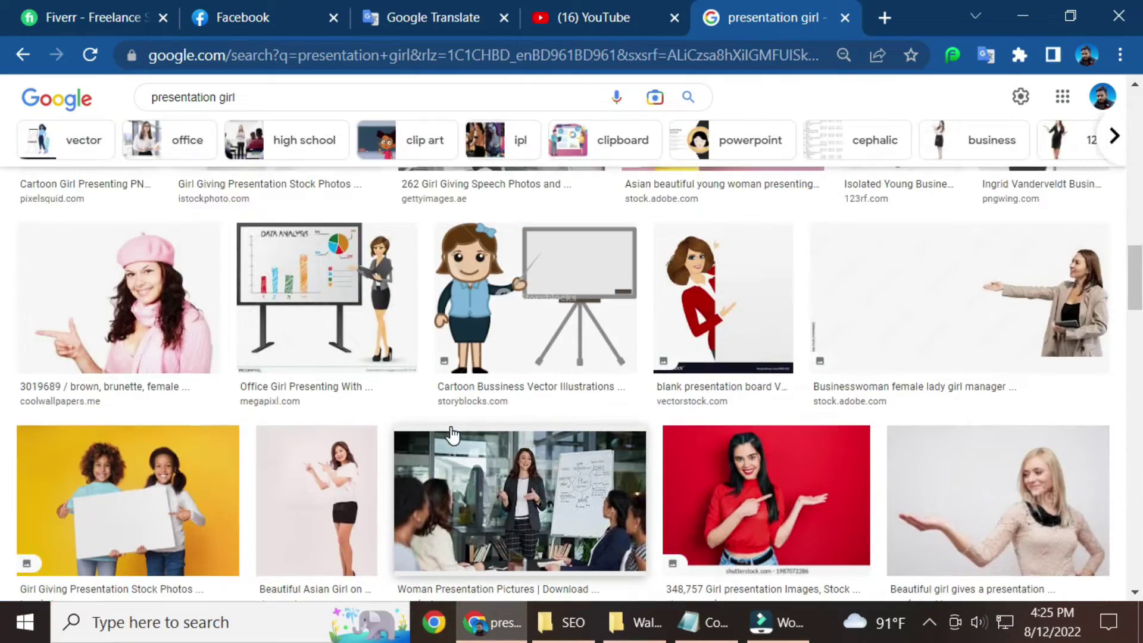
{"action": "scroll", "coordinate": [451, 436], "scroll_direction": "down", "scroll_amount": 4}
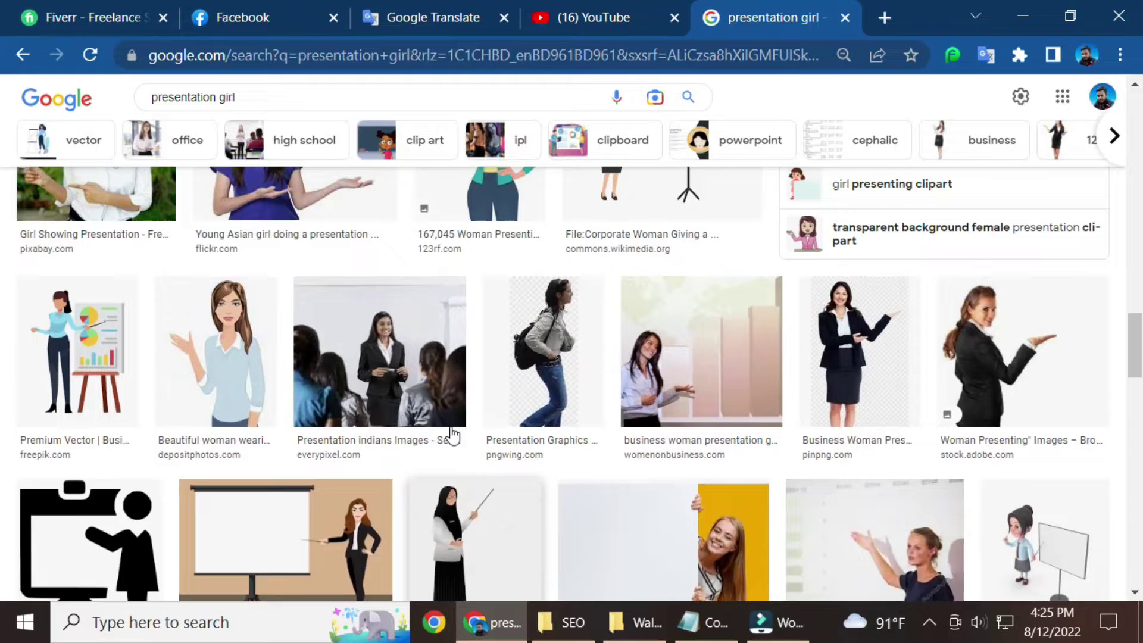
{"action": "scroll", "coordinate": [453, 439], "scroll_direction": "up", "scroll_amount": 1}
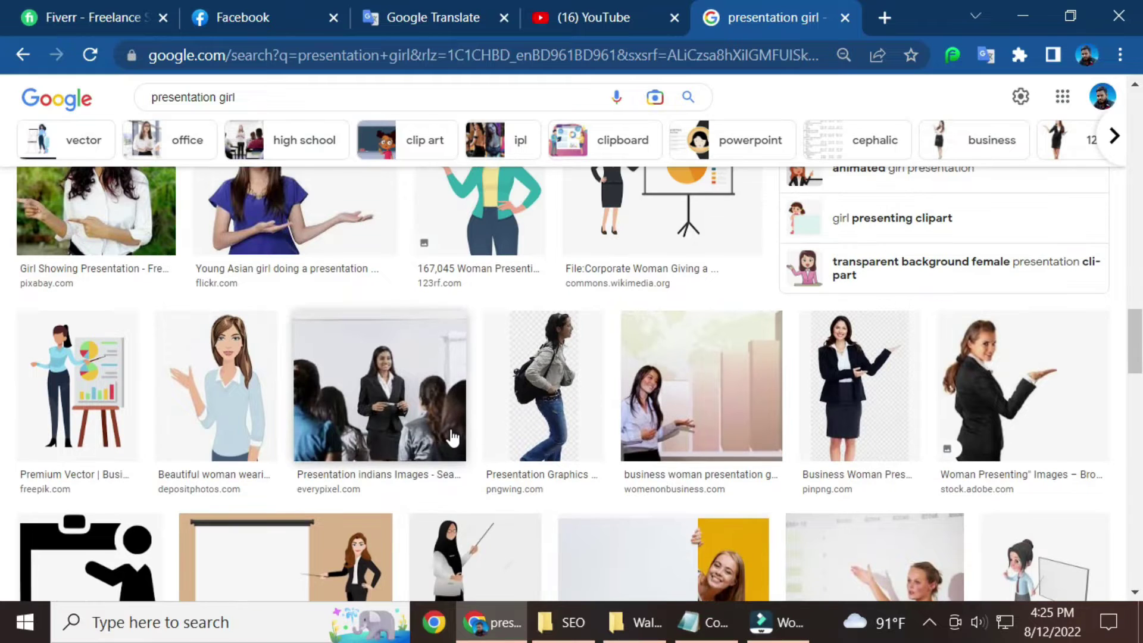
{"action": "scroll", "coordinate": [452, 439], "scroll_direction": "up", "scroll_amount": 4}
{"action": "scroll", "coordinate": [453, 439], "scroll_direction": "up", "scroll_amount": 1}
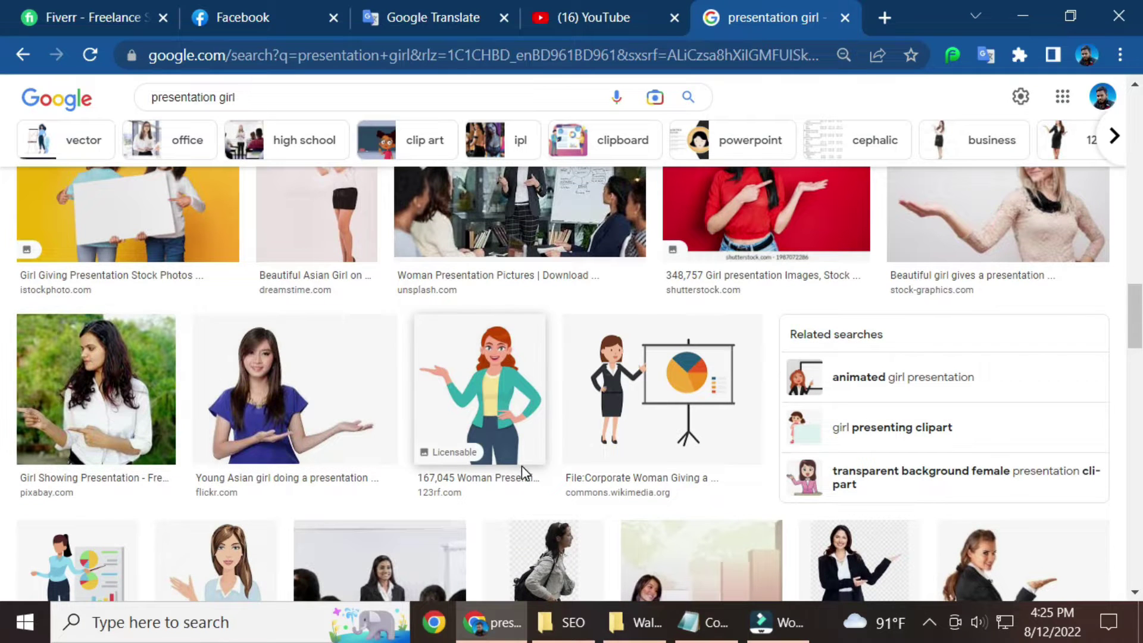
{"action": "scroll", "coordinate": [524, 470], "scroll_direction": "down", "scroll_amount": 7}
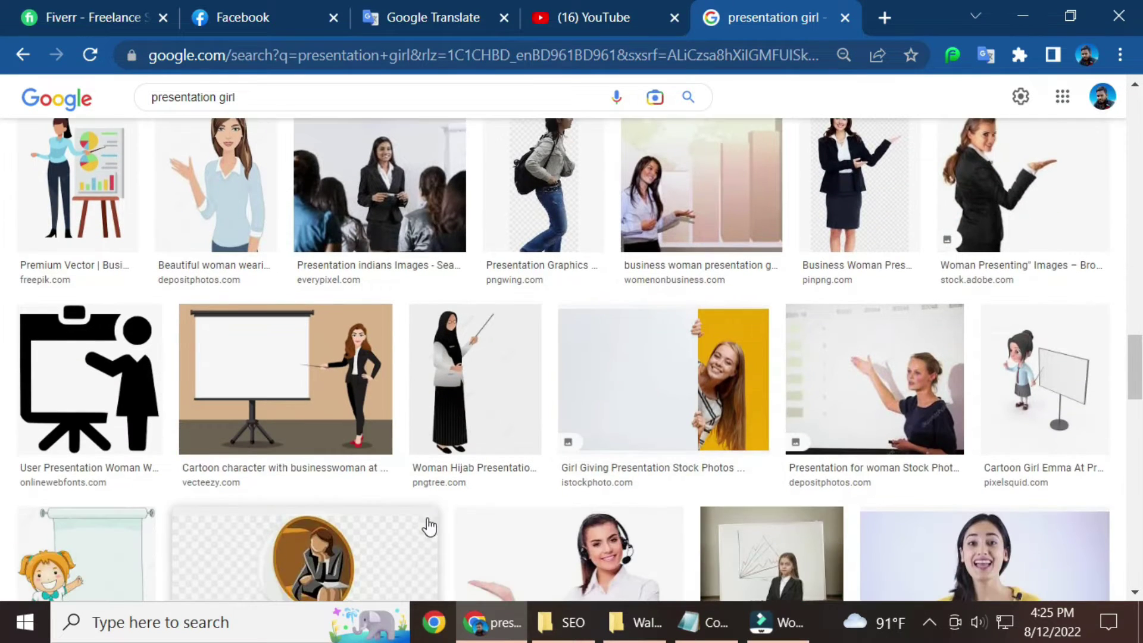
{"action": "scroll", "coordinate": [453, 429], "scroll_direction": "down", "scroll_amount": 4}
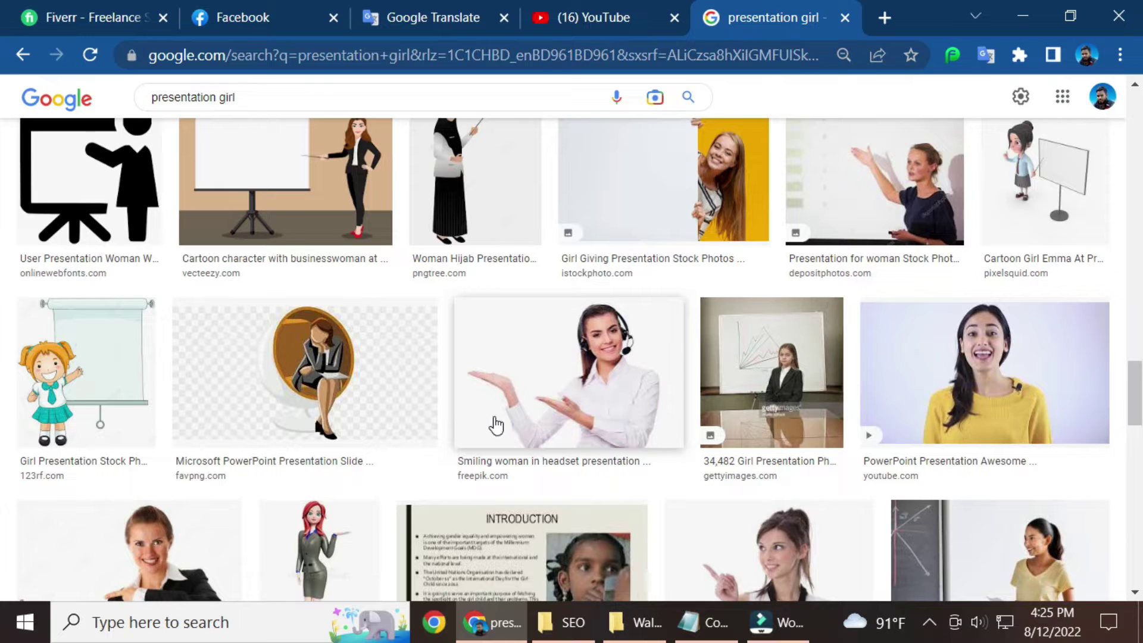
{"action": "scroll", "coordinate": [356, 469], "scroll_direction": "down", "scroll_amount": 4}
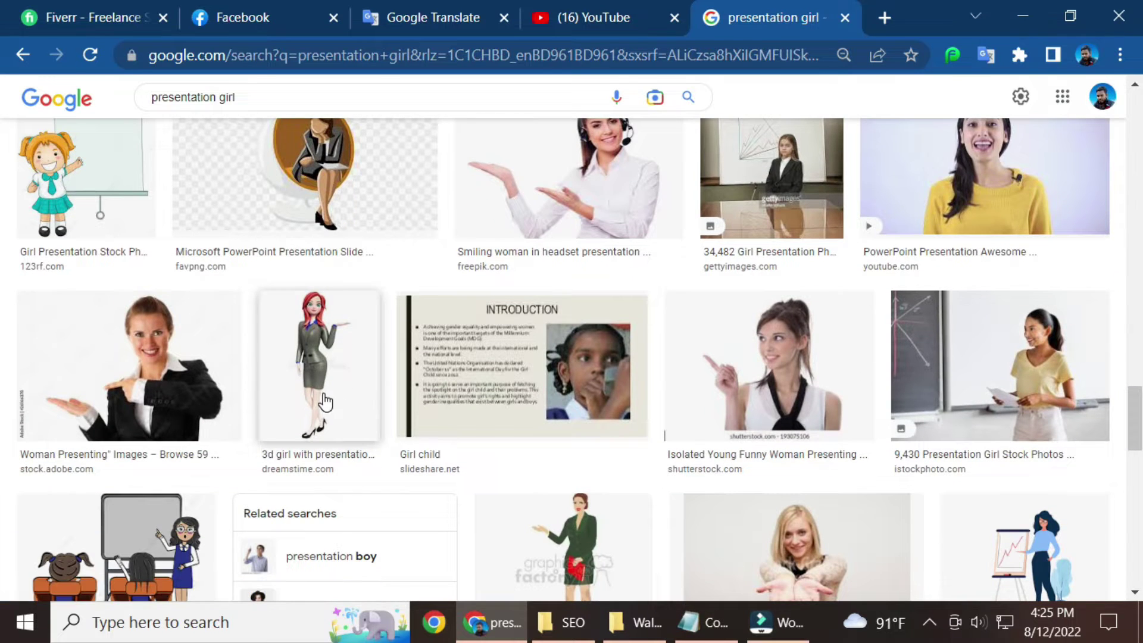
{"action": "scroll", "coordinate": [324, 402], "scroll_direction": "down", "scroll_amount": 6}
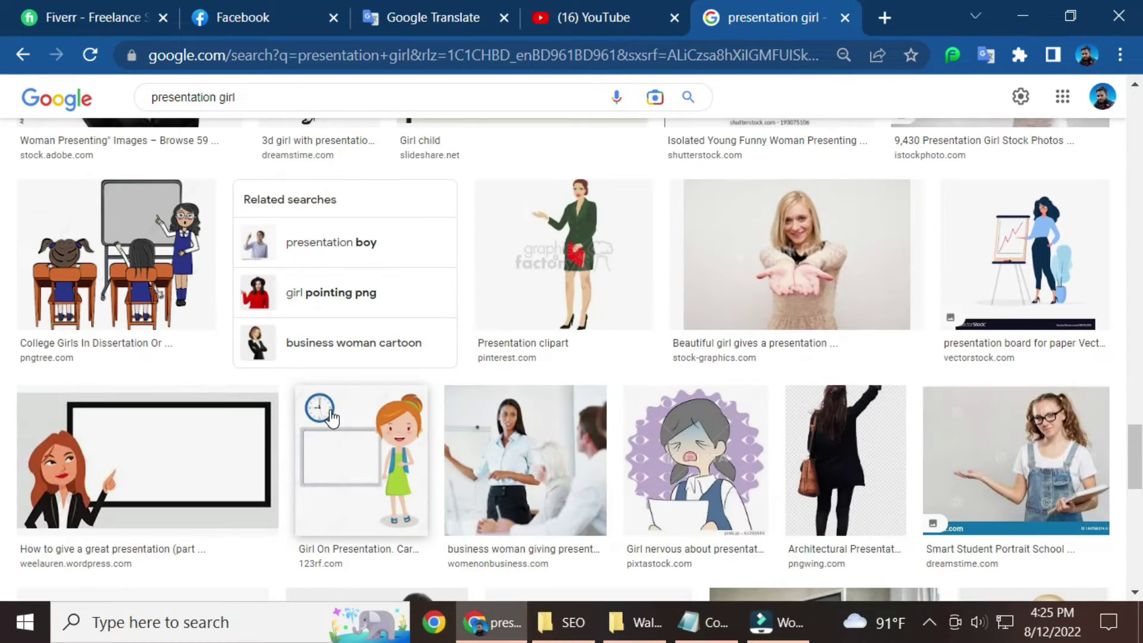
{"action": "scroll", "coordinate": [332, 418], "scroll_direction": "down", "scroll_amount": 8}
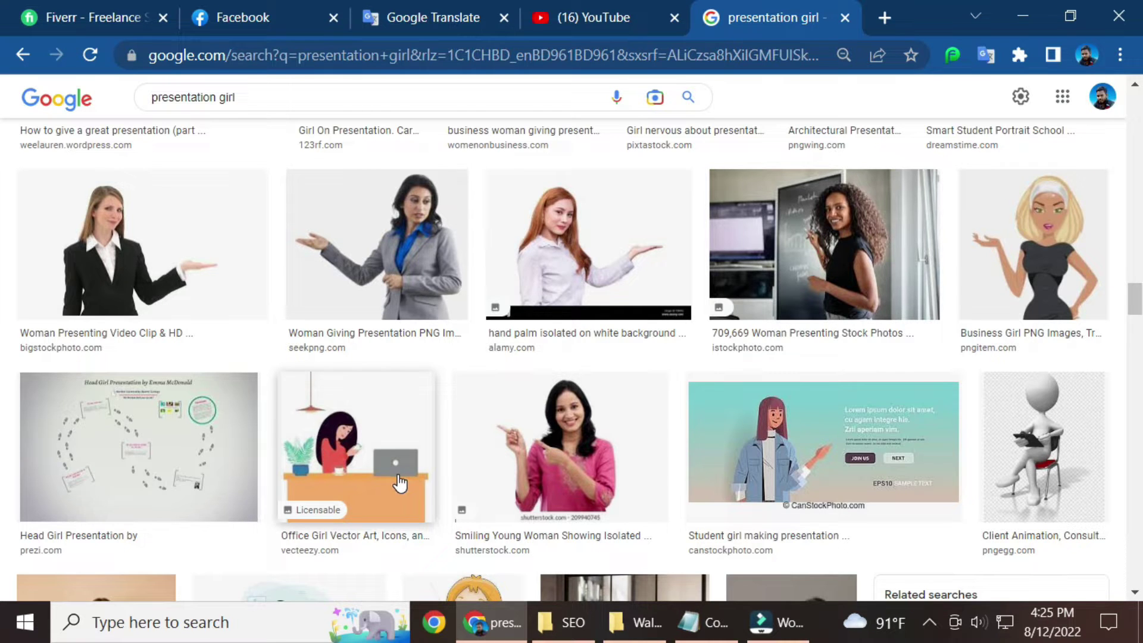
{"action": "scroll", "coordinate": [416, 494], "scroll_direction": "up", "scroll_amount": 11}
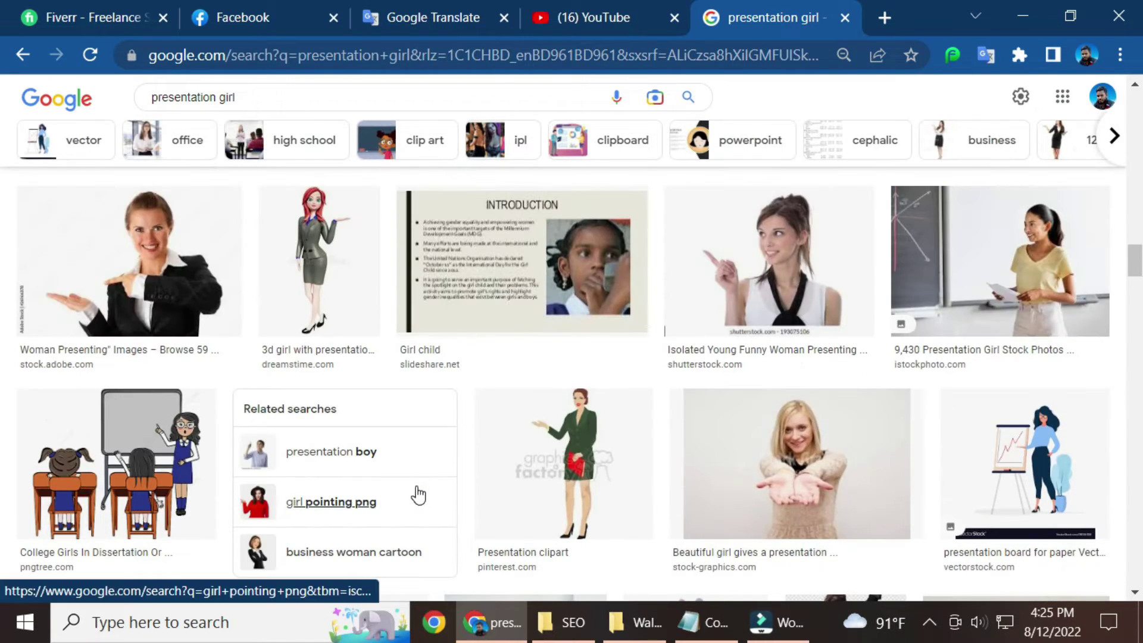
{"action": "scroll", "coordinate": [416, 492], "scroll_direction": "up", "scroll_amount": 10}
{"action": "scroll", "coordinate": [329, 425], "scroll_direction": "up", "scroll_amount": 10}
{"action": "scroll", "coordinate": [425, 493], "scroll_direction": "up", "scroll_amount": 10}
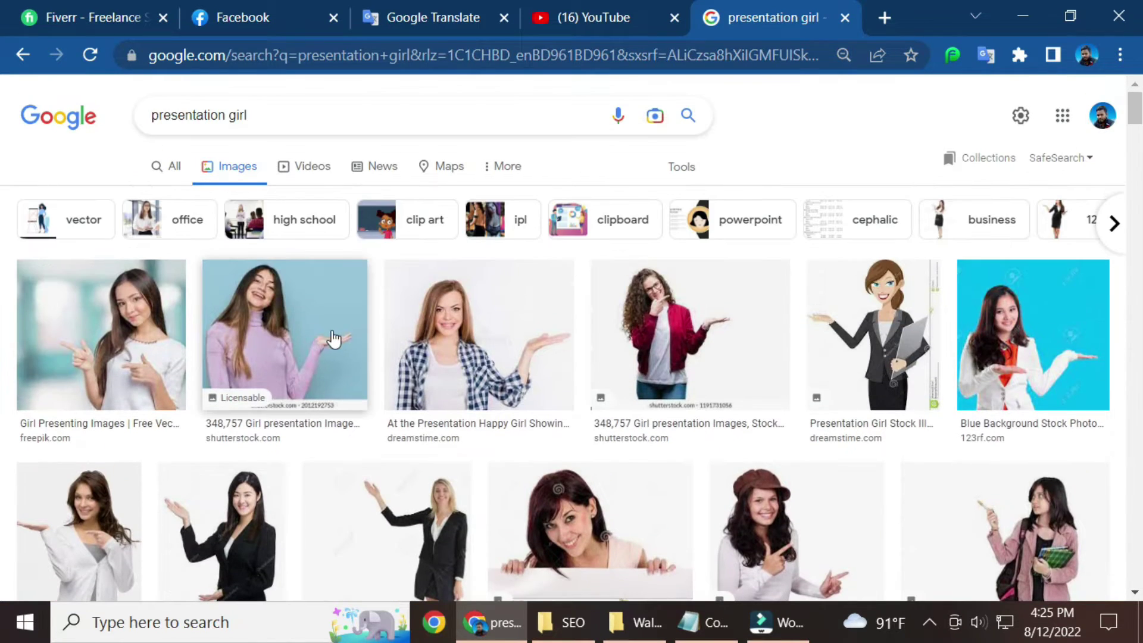
{"action": "scroll", "coordinate": [370, 355], "scroll_direction": "down", "scroll_amount": 7}
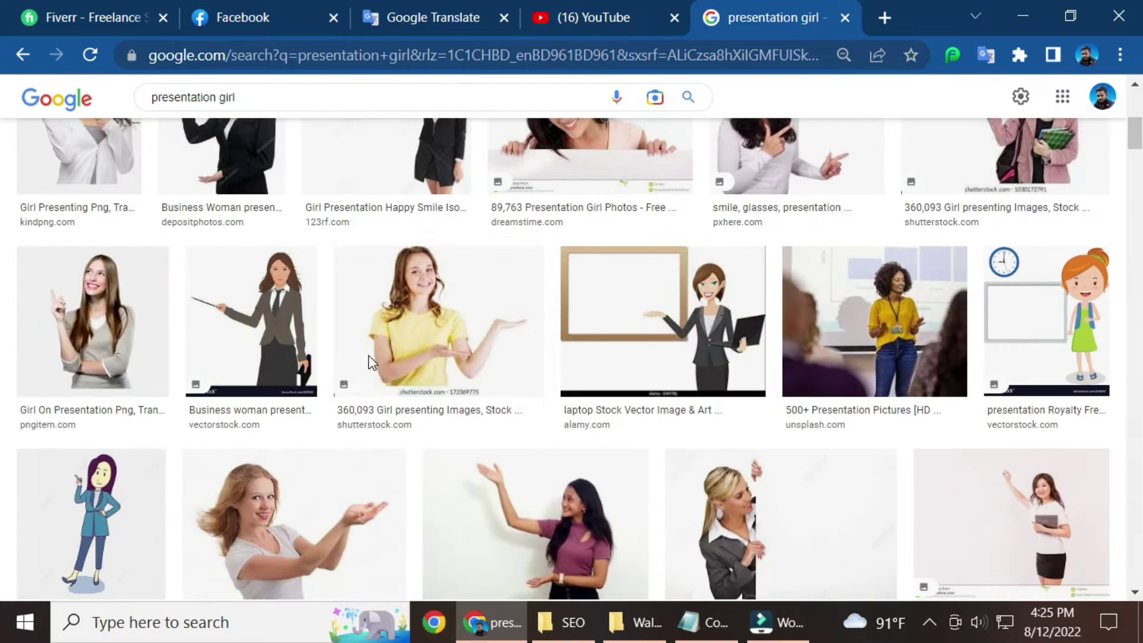
{"action": "scroll", "coordinate": [371, 363], "scroll_direction": "down", "scroll_amount": 2}
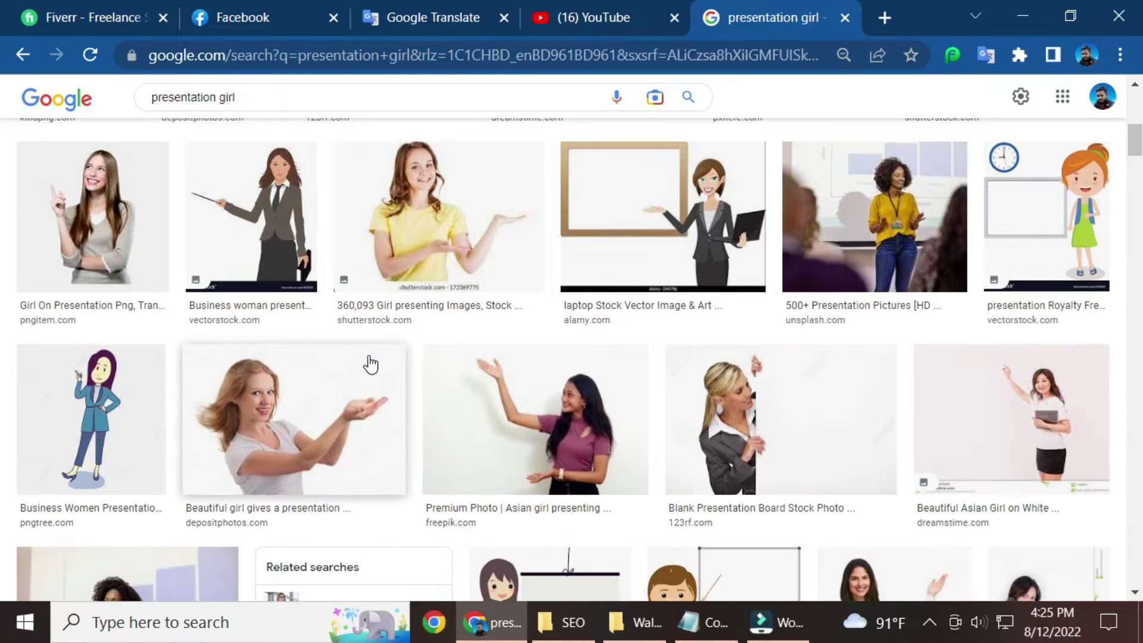
Look further through the "presentation girl" image results and preview the woman in a red top against a red background.
{"action": "scroll", "coordinate": [379, 480], "scroll_direction": "down", "scroll_amount": 4}
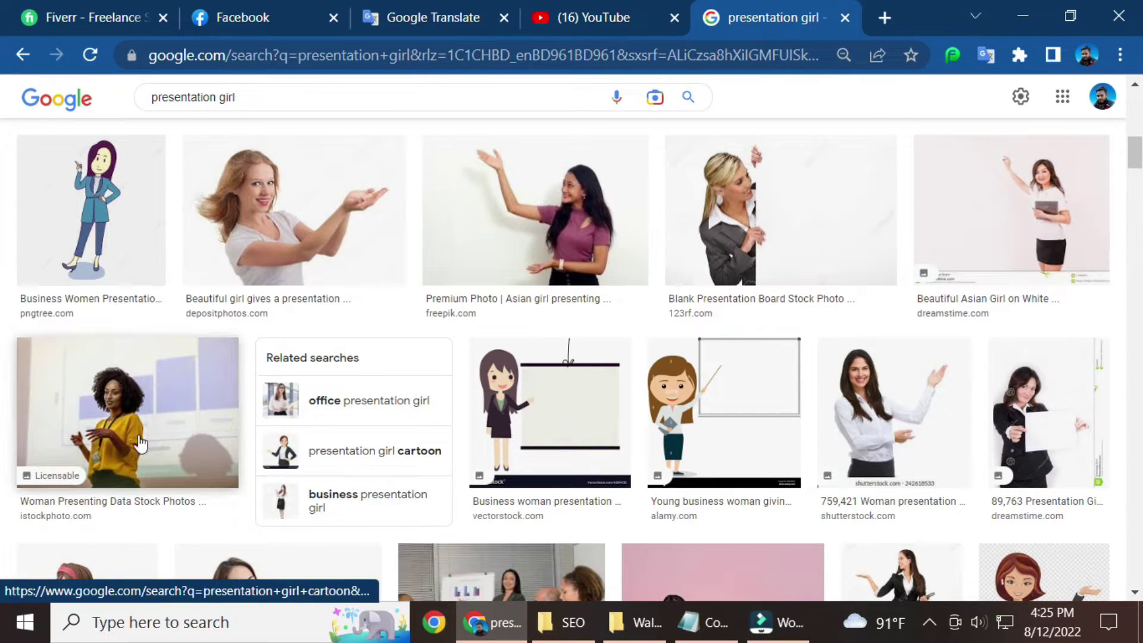
{"action": "scroll", "coordinate": [226, 554], "scroll_direction": "down", "scroll_amount": 4}
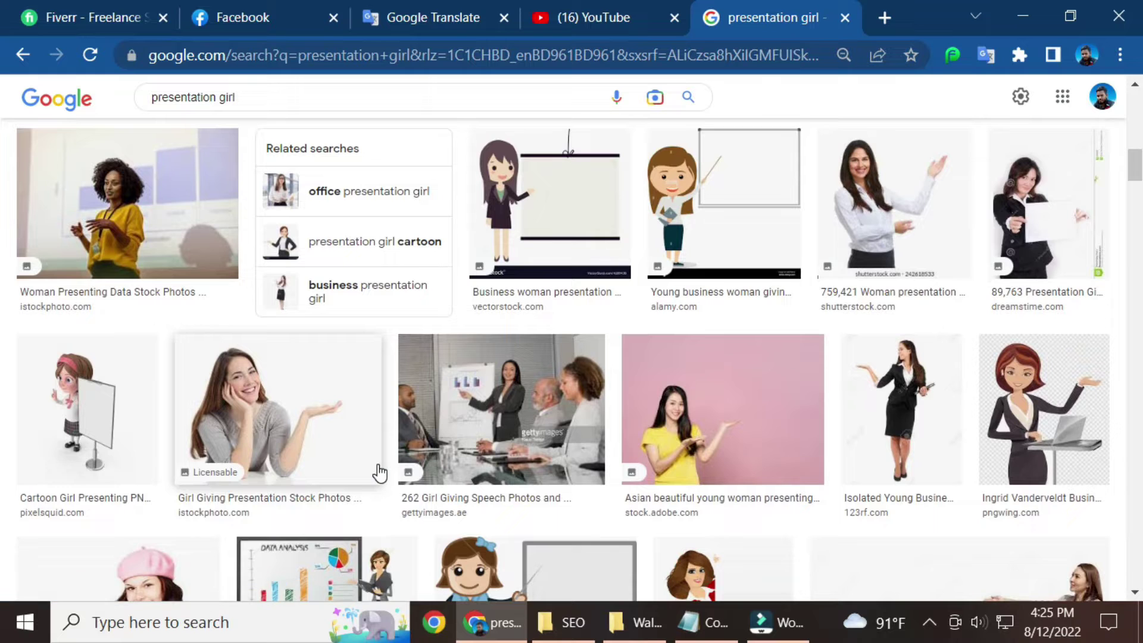
{"action": "scroll", "coordinate": [378, 474], "scroll_direction": "down", "scroll_amount": 2}
{"action": "scroll", "coordinate": [379, 474], "scroll_direction": "down", "scroll_amount": 1}
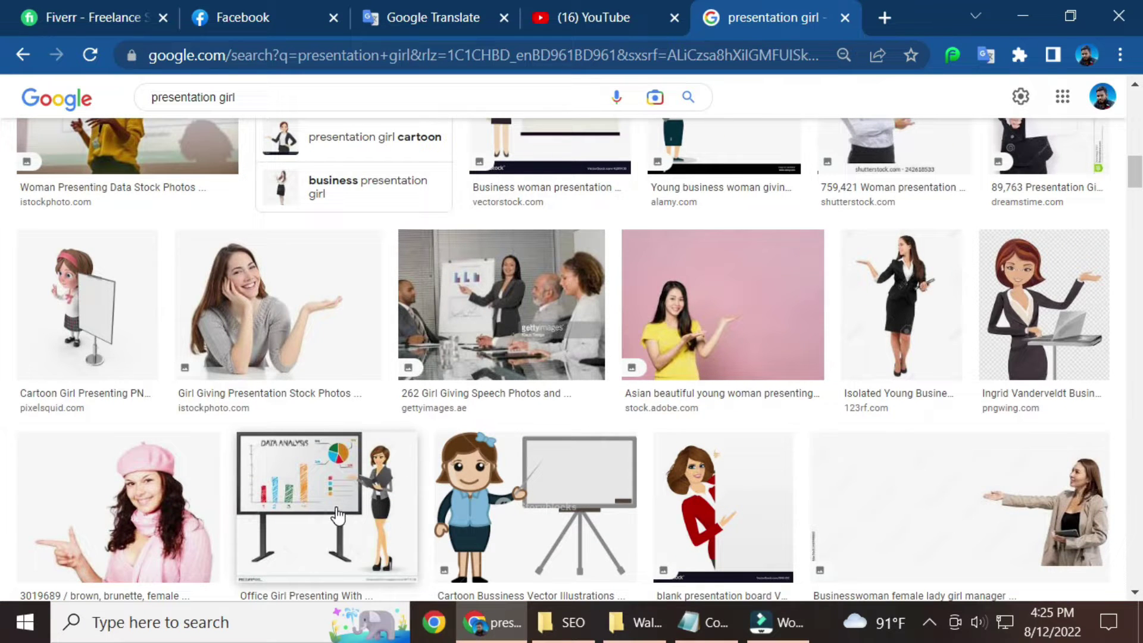
{"action": "scroll", "coordinate": [337, 513], "scroll_direction": "down", "scroll_amount": 5}
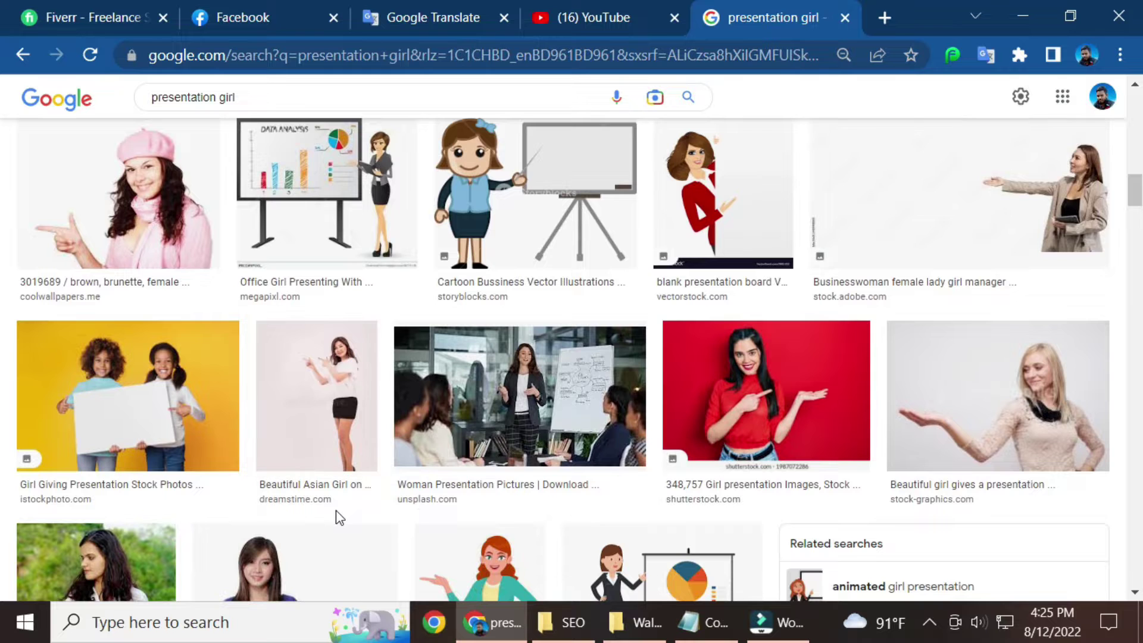
{"action": "left_click", "coordinate": [750, 393]}
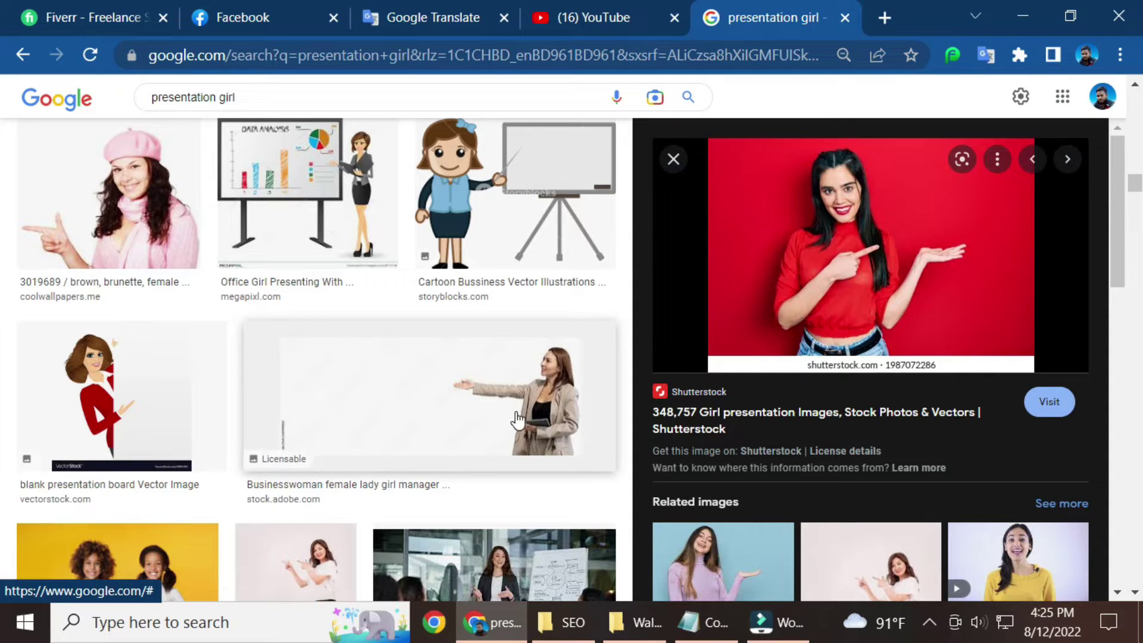
Look through the related images and preview the woman in a red-and-white striped sweater against a turquoise background.
{"action": "scroll", "coordinate": [846, 417], "scroll_direction": "down", "scroll_amount": 5}
{"action": "scroll", "coordinate": [810, 452], "scroll_direction": "down", "scroll_amount": 2}
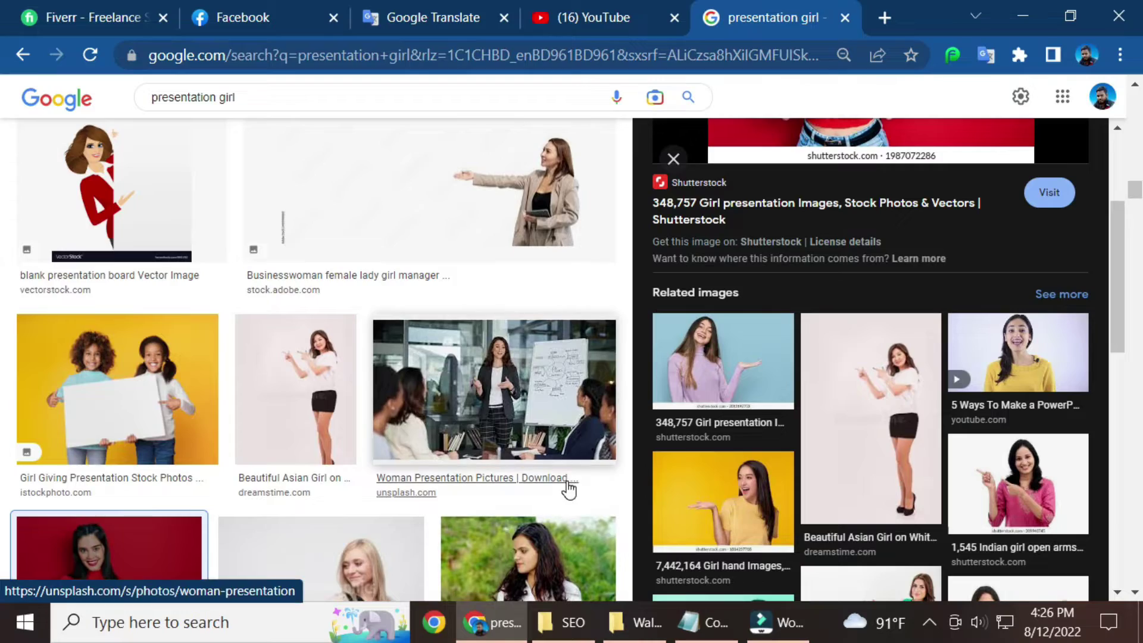
{"action": "scroll", "coordinate": [566, 485], "scroll_direction": "up", "scroll_amount": 5}
{"action": "scroll", "coordinate": [863, 321], "scroll_direction": "up", "scroll_amount": 3}
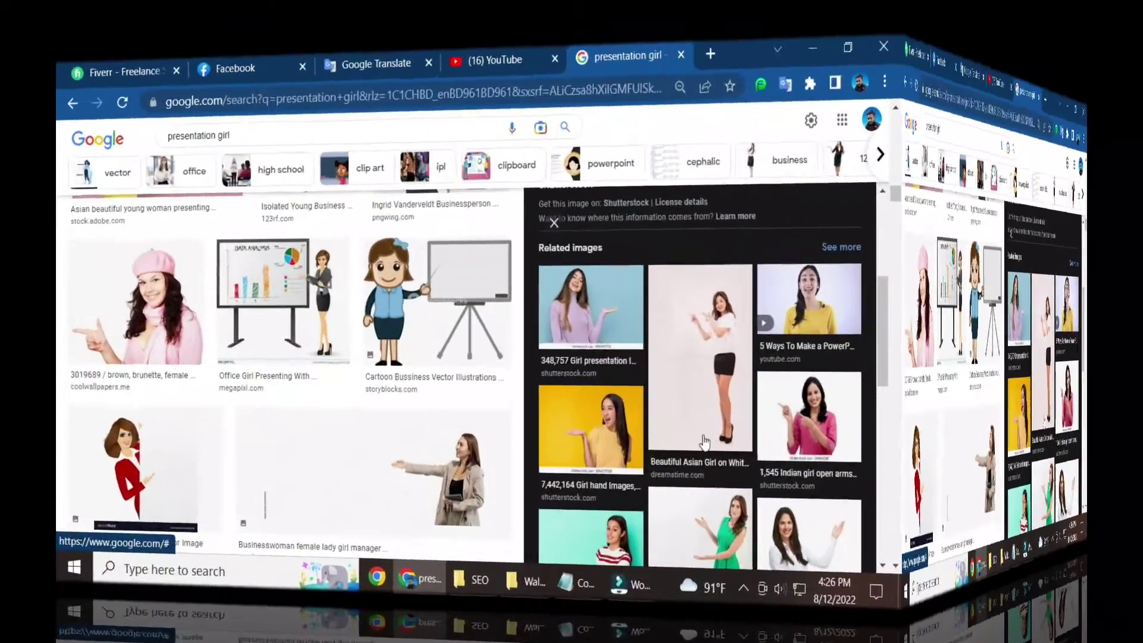
{"action": "scroll", "coordinate": [702, 517], "scroll_direction": "up", "scroll_amount": 2}
{"action": "scroll", "coordinate": [703, 517], "scroll_direction": "down", "scroll_amount": 4}
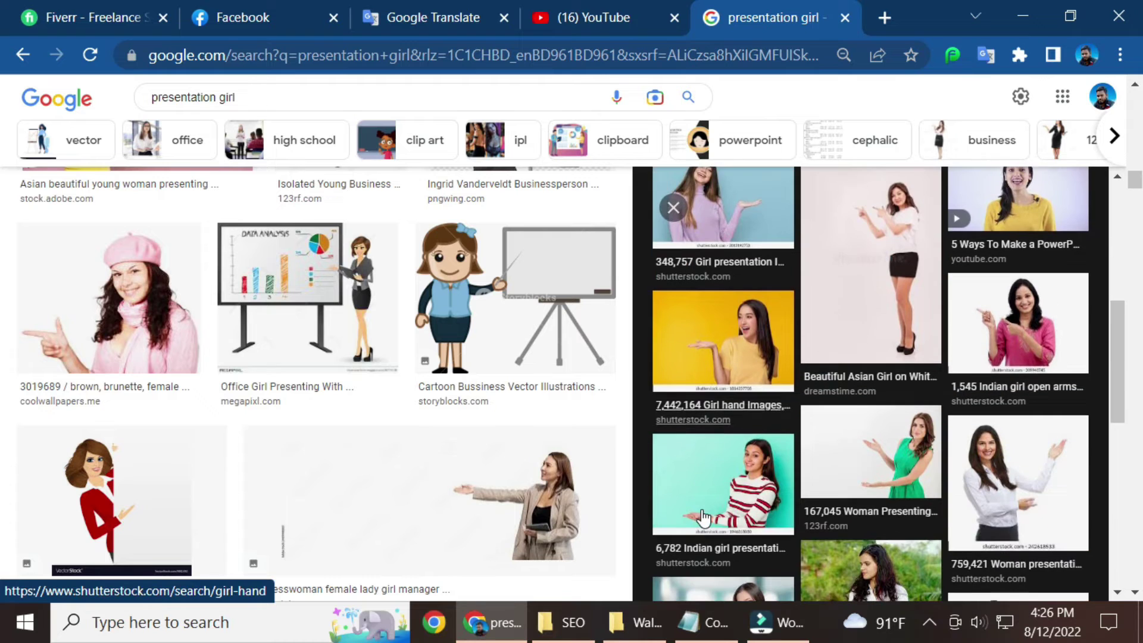
{"action": "scroll", "coordinate": [727, 453], "scroll_direction": "down", "scroll_amount": 2}
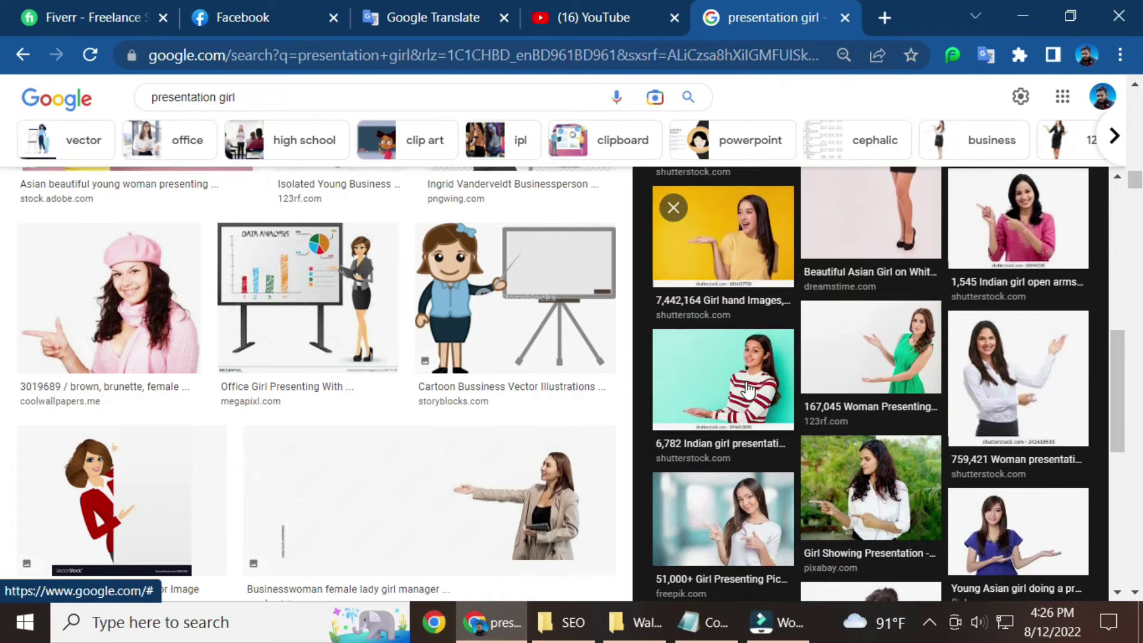
{"action": "left_click", "coordinate": [748, 391]}
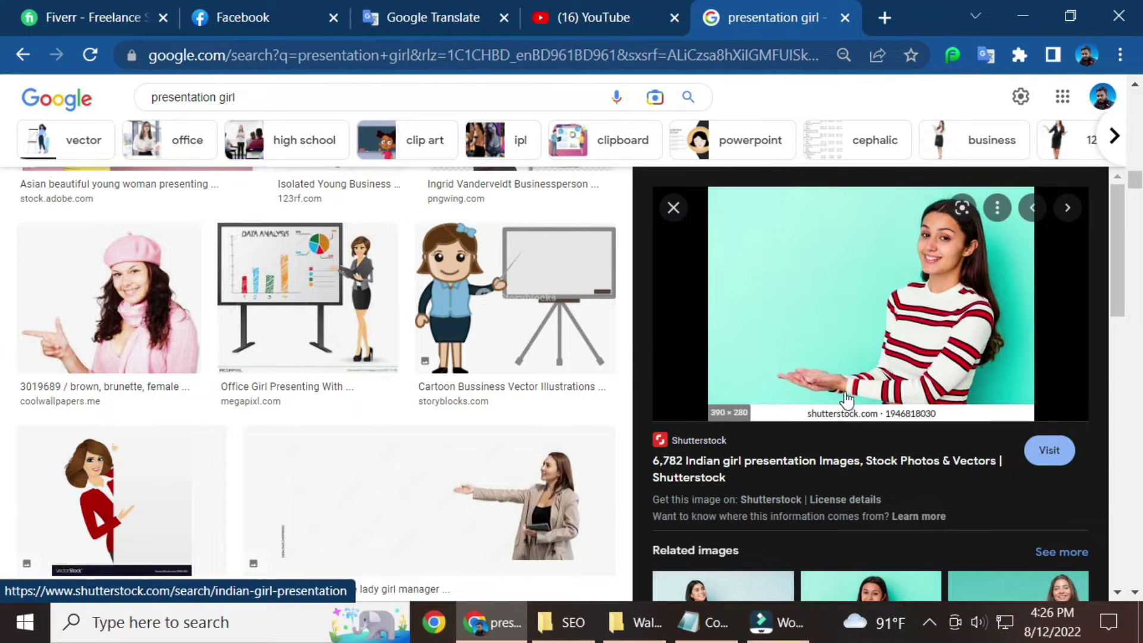
Preview the related Dreamstime picture of the woman in a pink-and-grey striped top pointing with both hands.
{"action": "scroll", "coordinate": [876, 405], "scroll_direction": "down", "scroll_amount": 3}
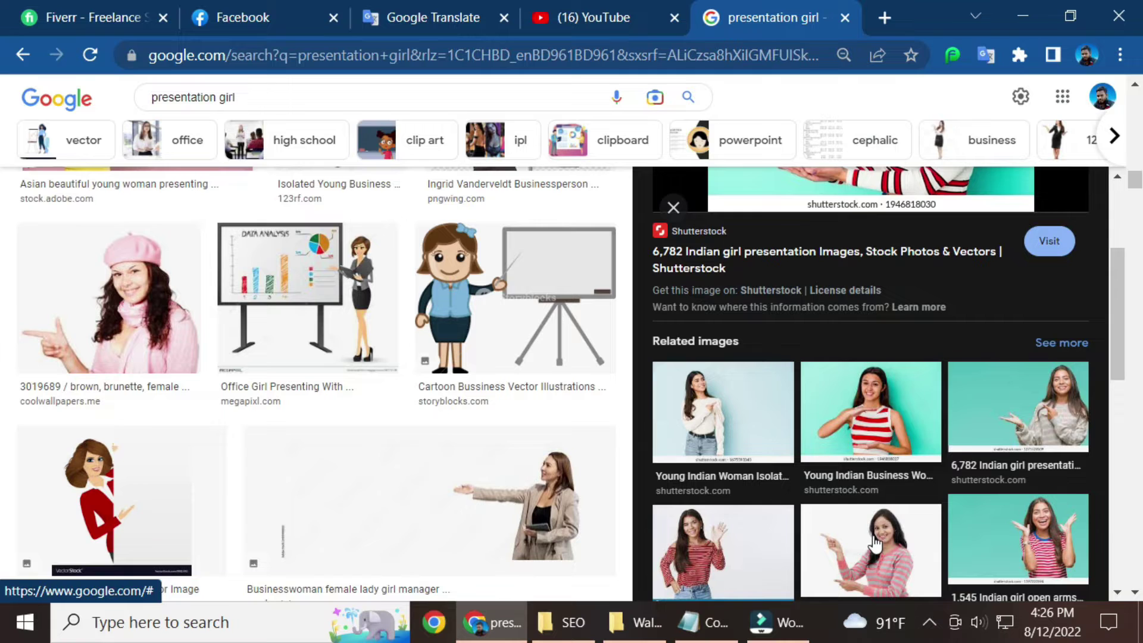
{"action": "scroll", "coordinate": [887, 530], "scroll_direction": "down", "scroll_amount": 2}
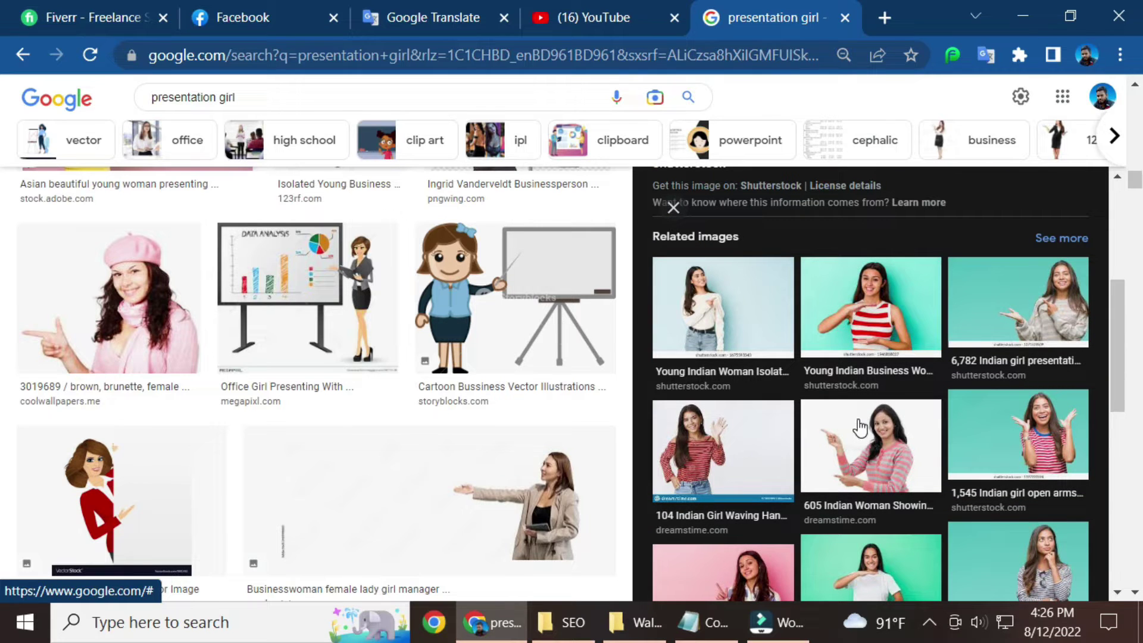
{"action": "left_click", "coordinate": [860, 428]}
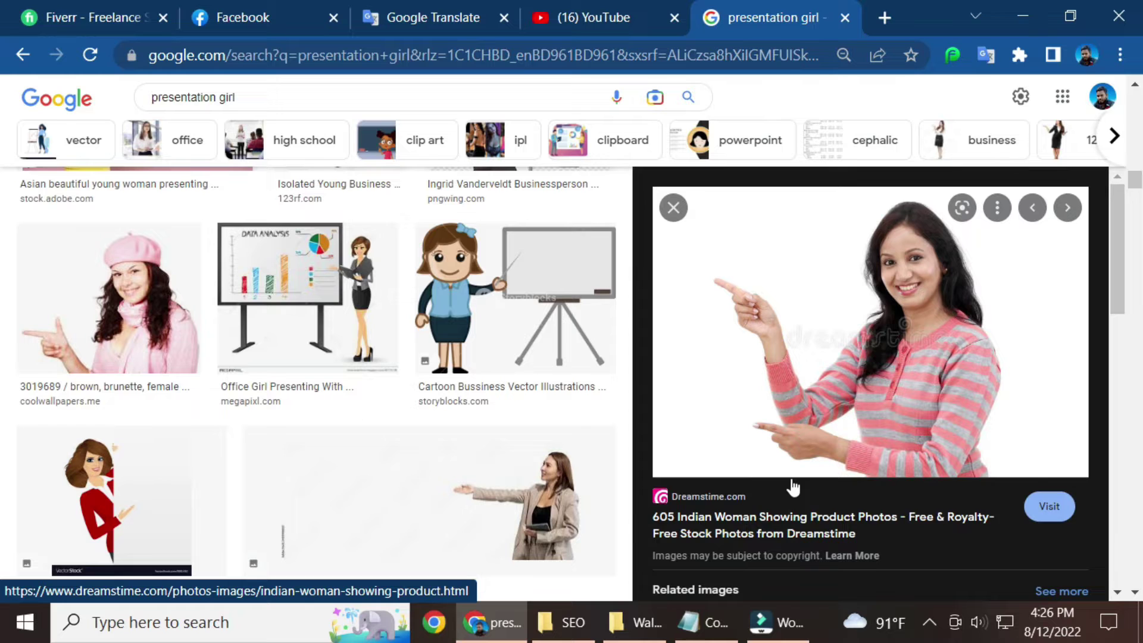
Capture the previewed picture as a screenshot, mark its watermark with a red rectangle and an arrow, and discard the capture.
{"action": "key", "text": "Tab"}
{"action": "key", "text": "Print"}
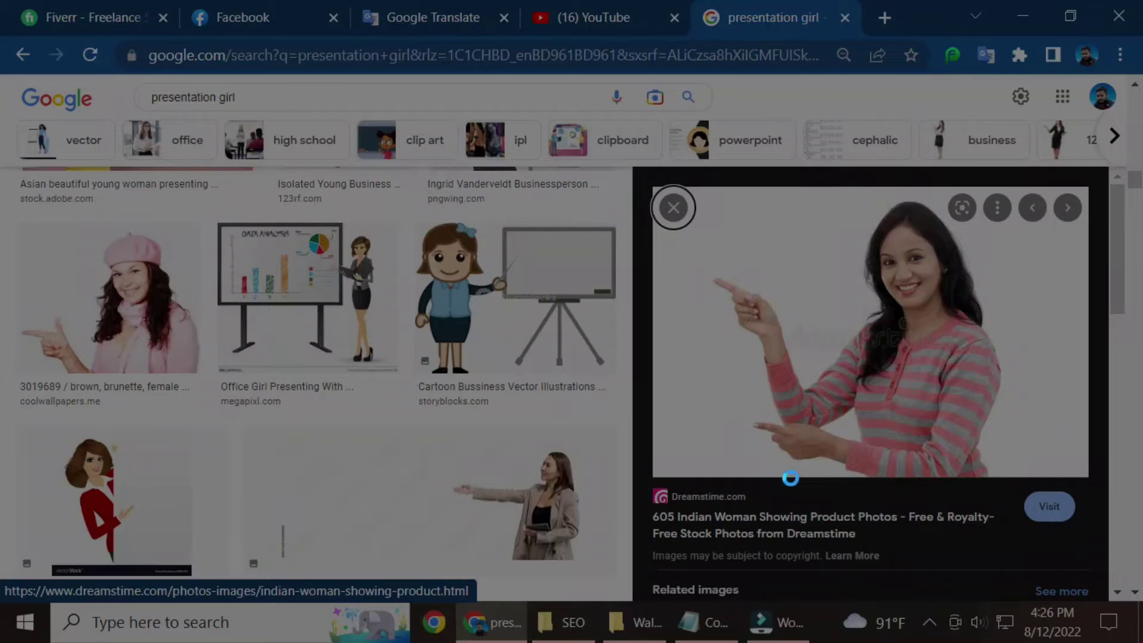
{"action": "left_click_drag", "start_coordinate": [671, 193], "coordinate": [1055, 501]}
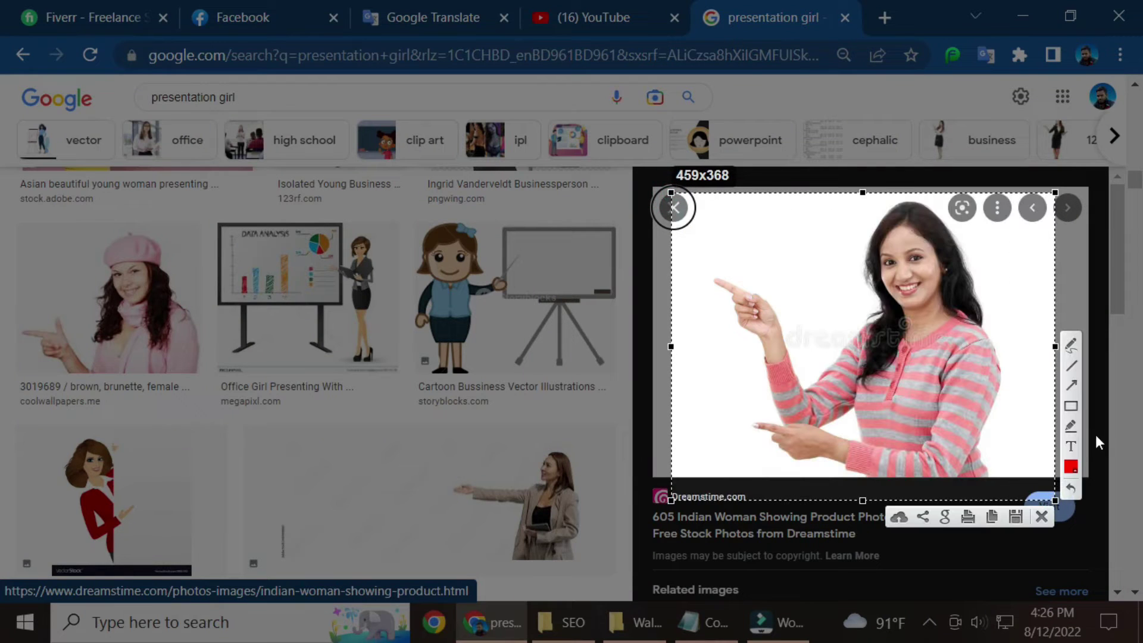
{"action": "left_click", "coordinate": [1070, 410]}
{"action": "left_click_drag", "start_coordinate": [756, 315], "coordinate": [952, 356]}
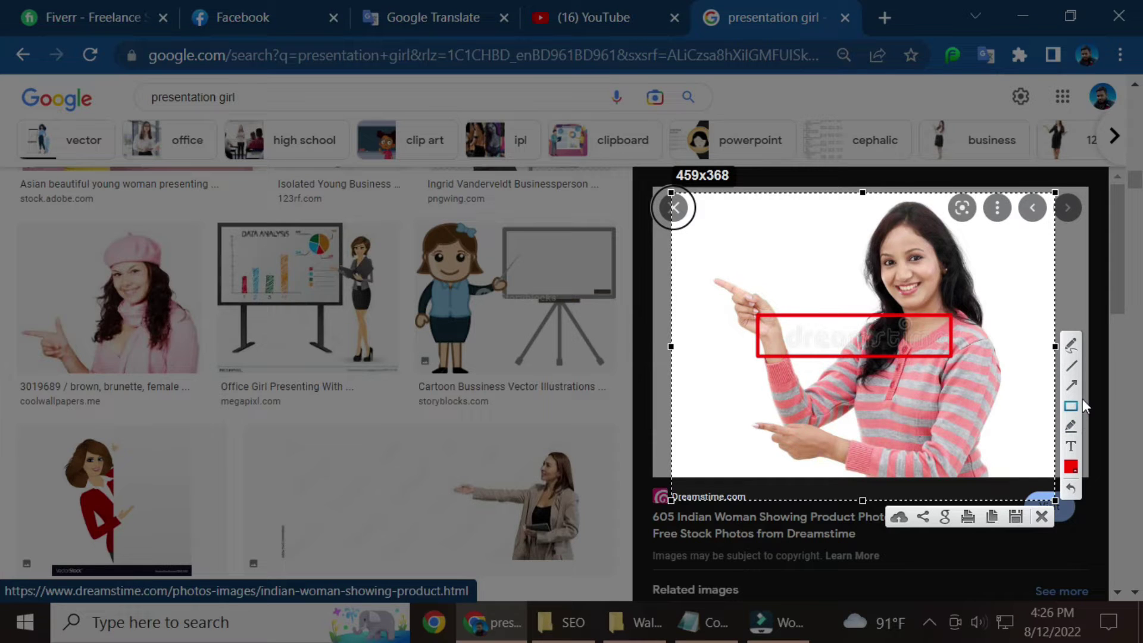
{"action": "left_click", "coordinate": [1071, 385]}
{"action": "left_click_drag", "start_coordinate": [795, 423], "coordinate": [868, 356]}
{"action": "left_click", "coordinate": [1041, 516]}
Preview the related pictures of the woman in a magenta tunic showing an open palm and the woman in pink pointing with both hands.
{"action": "scroll", "coordinate": [859, 476], "scroll_direction": "down", "scroll_amount": 7}
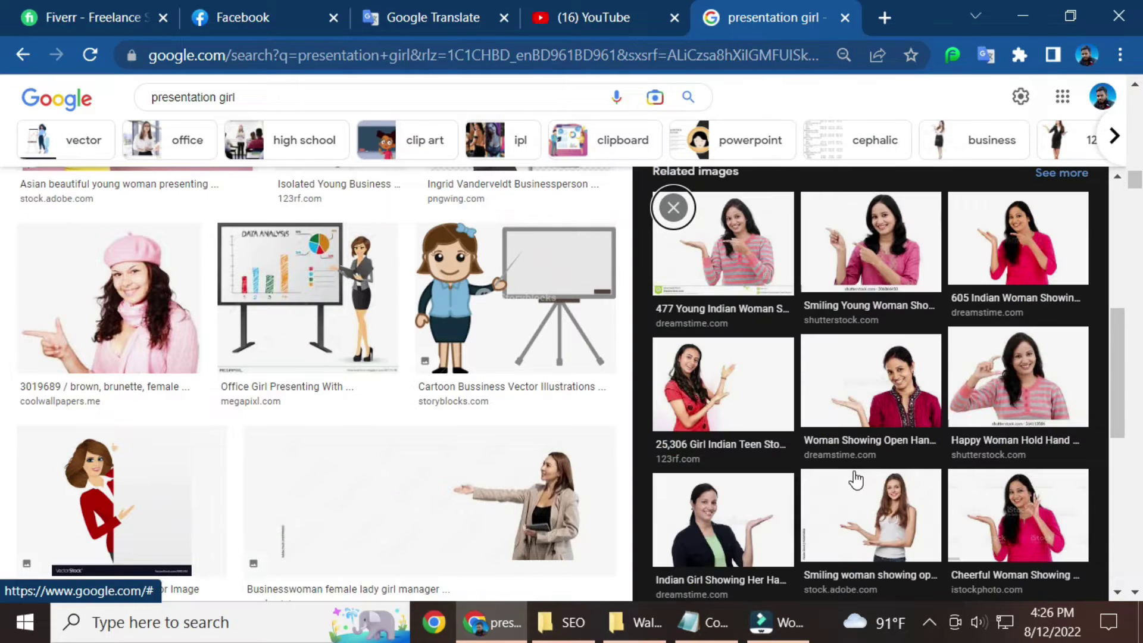
{"action": "left_click", "coordinate": [876, 381]}
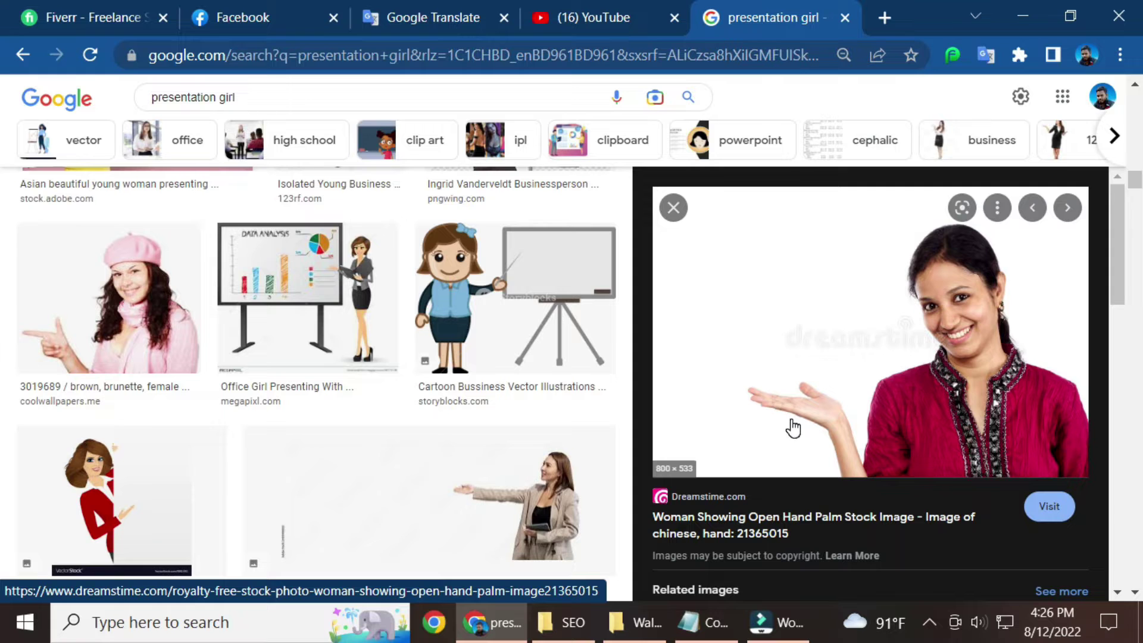
{"action": "scroll", "coordinate": [869, 434], "scroll_direction": "down", "scroll_amount": 3}
{"action": "scroll", "coordinate": [868, 437], "scroll_direction": "up", "scroll_amount": 3}
{"action": "scroll", "coordinate": [867, 436], "scroll_direction": "down", "scroll_amount": 3}
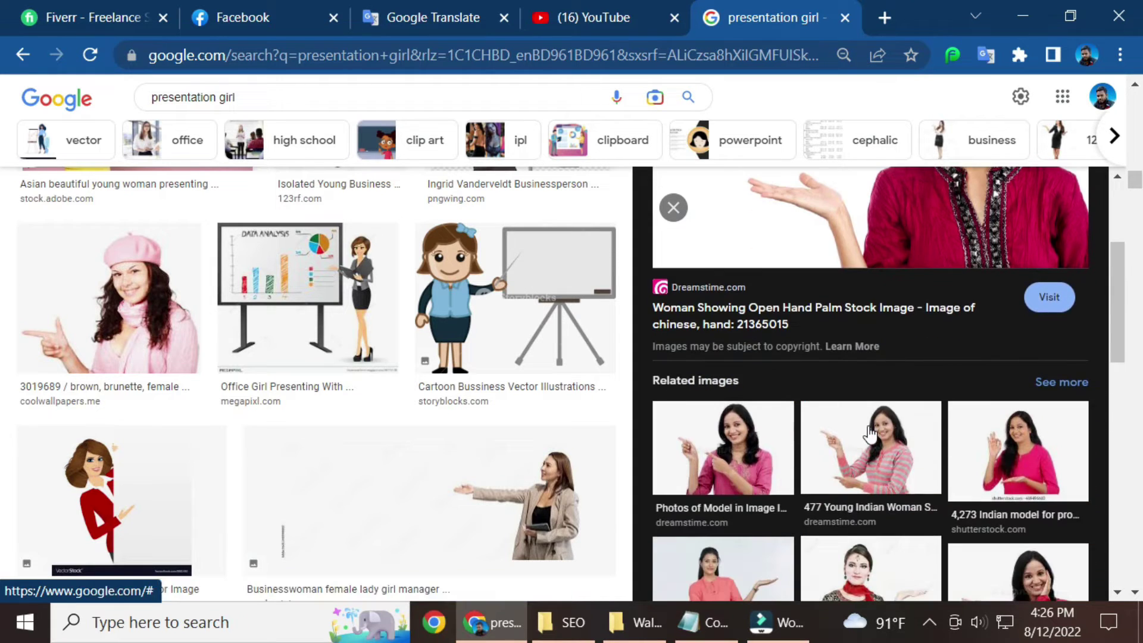
{"action": "scroll", "coordinate": [880, 467], "scroll_direction": "down", "scroll_amount": 2}
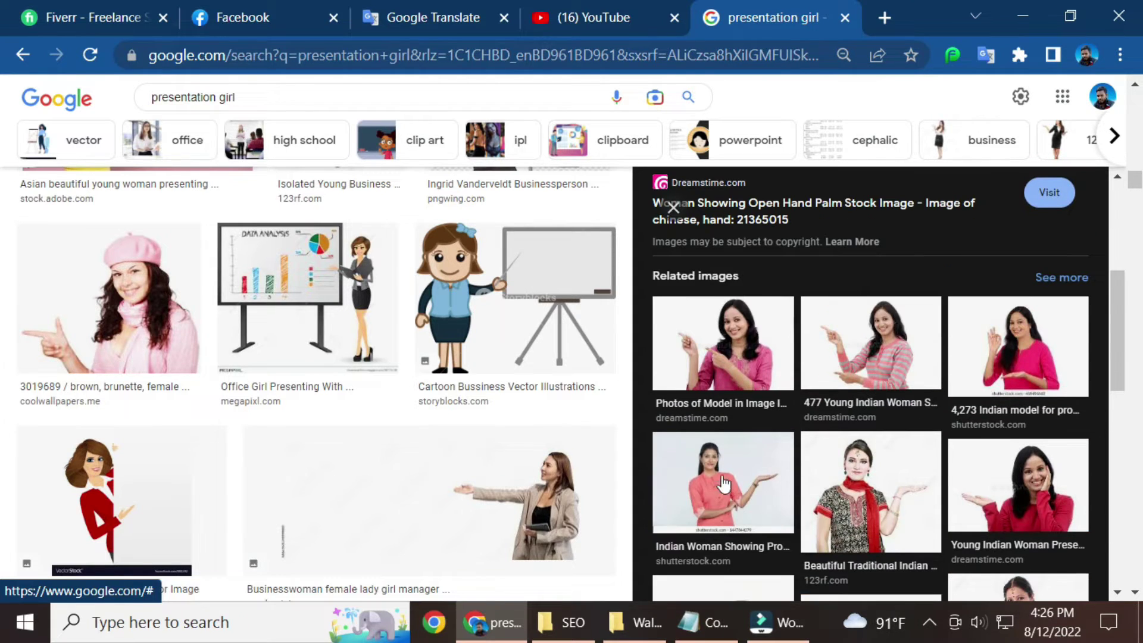
{"action": "left_click", "coordinate": [749, 366]}
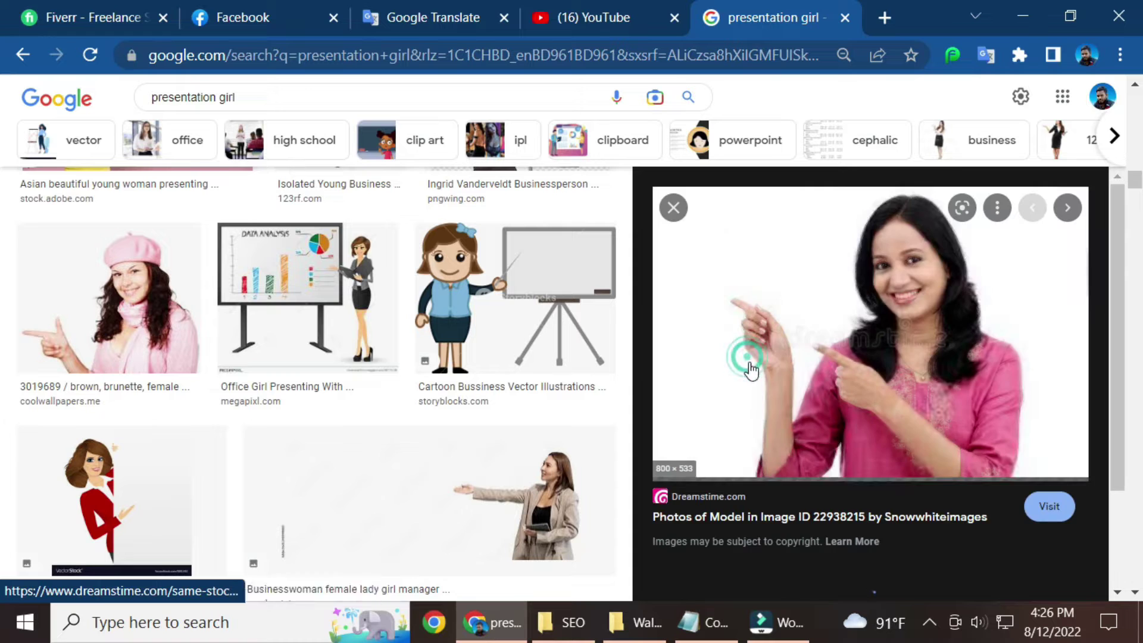
{"action": "scroll", "coordinate": [822, 456], "scroll_direction": "down", "scroll_amount": 5}
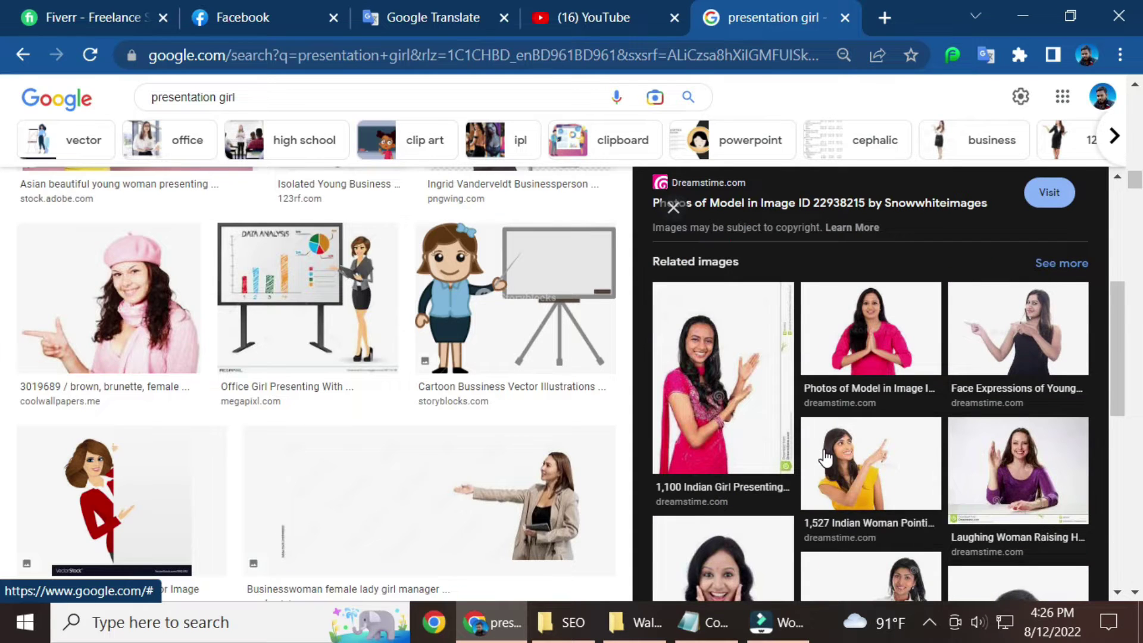
Return to the preview of the woman in the magenta tunic showing her open palm.
{"action": "left_click", "coordinate": [23, 55]}
{"action": "scroll", "coordinate": [825, 390], "scroll_direction": "up", "scroll_amount": 5}
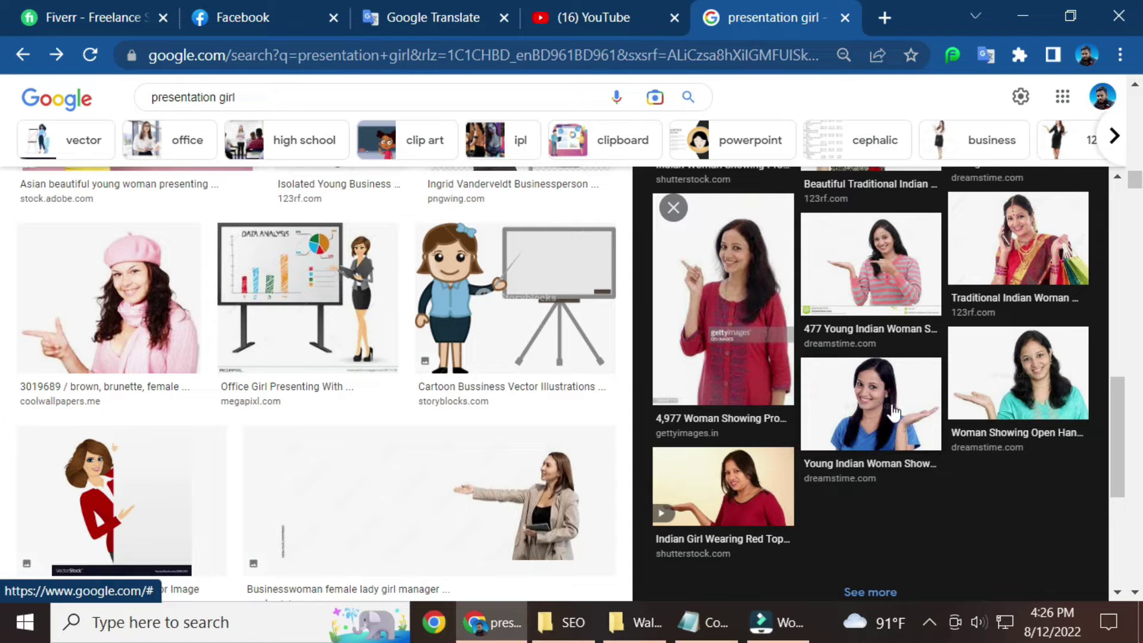
{"action": "scroll", "coordinate": [524, 443], "scroll_direction": "up", "scroll_amount": 5}
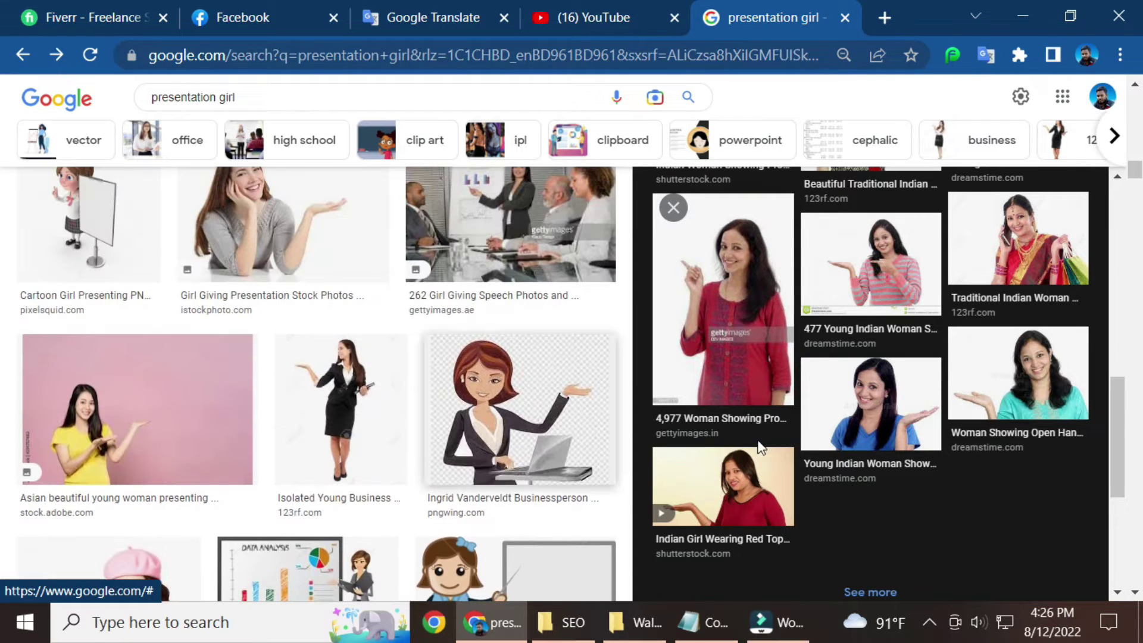
{"action": "left_click", "coordinate": [1018, 372]}
Save the open-palm picture to the Desktop as the JPEG image woman-showing-open-hand-palm-21365015.
{"action": "right_click", "coordinate": [940, 311]}
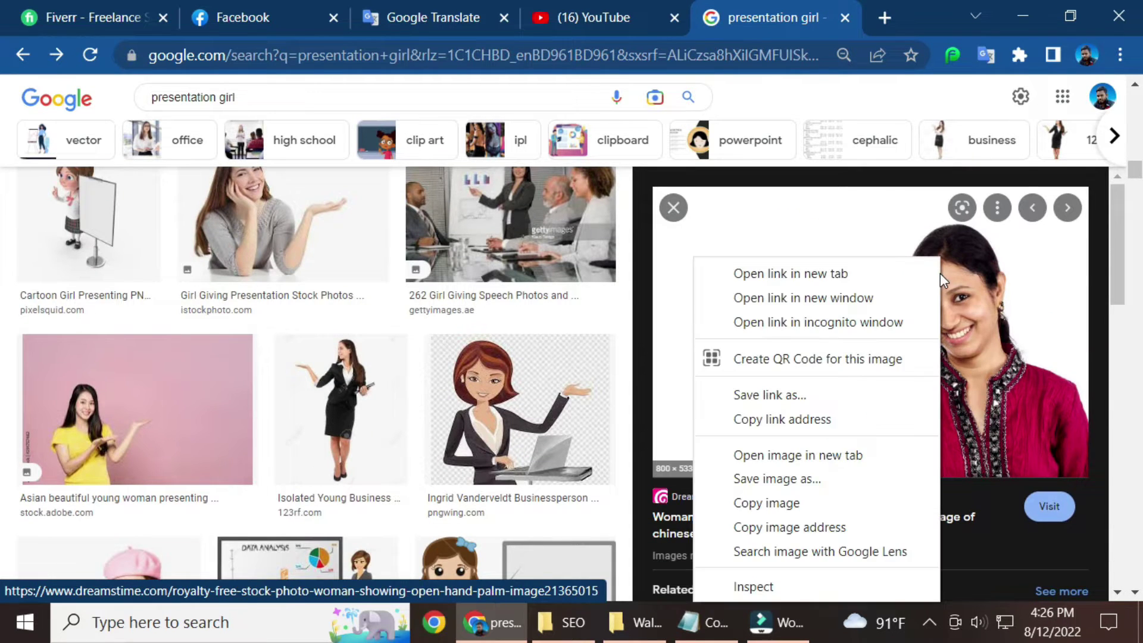
{"action": "left_click", "coordinate": [770, 479]}
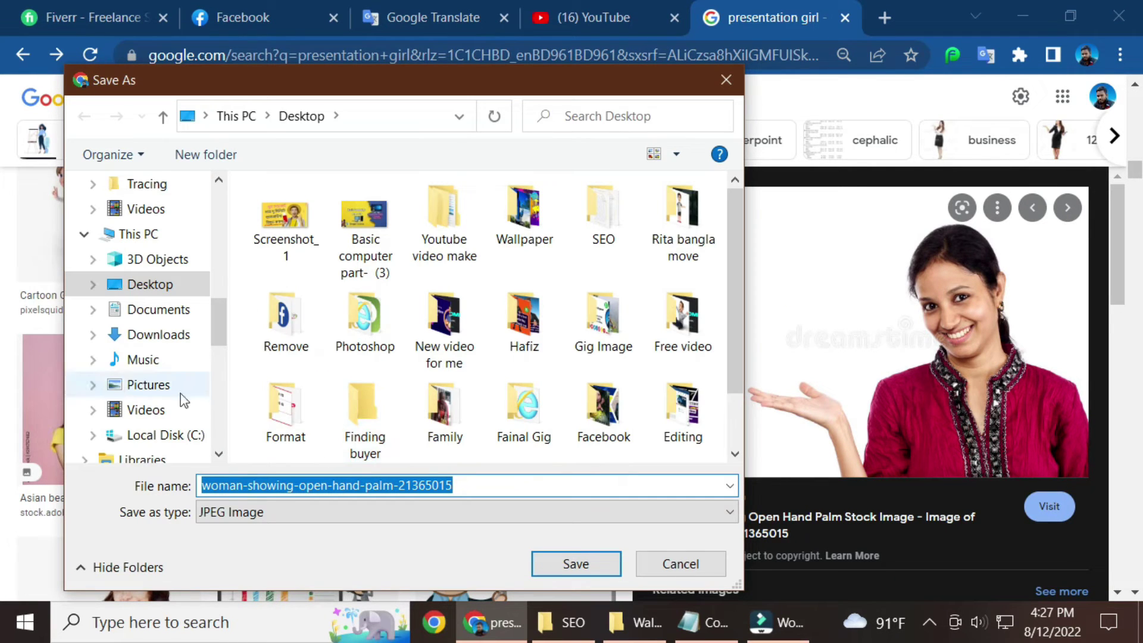
{"action": "scroll", "coordinate": [357, 393], "scroll_direction": "down", "scroll_amount": 1}
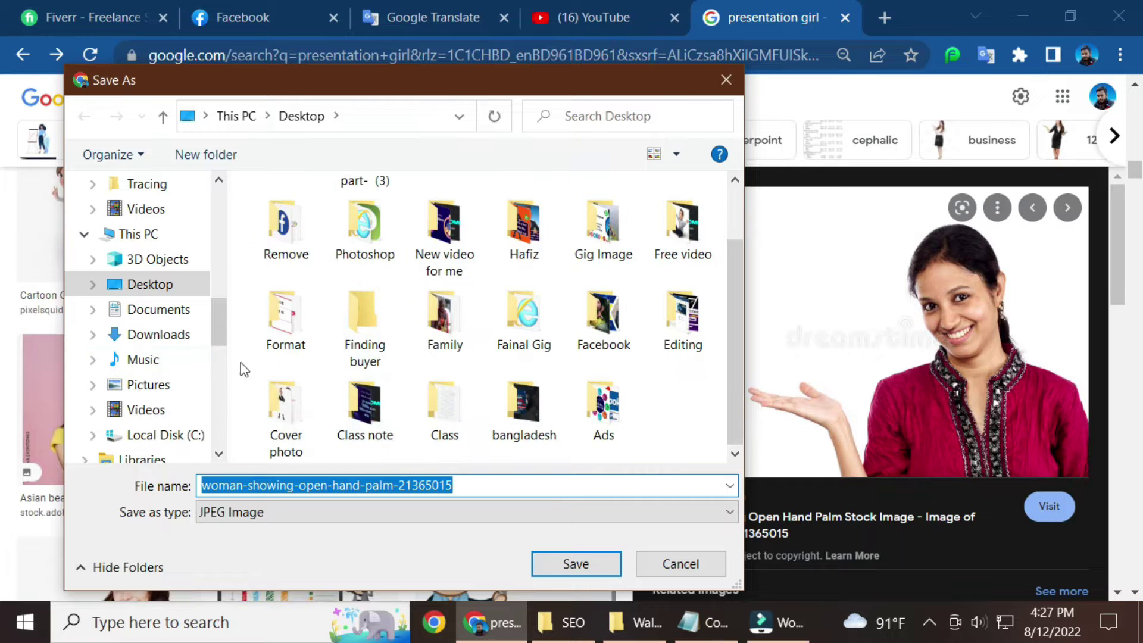
{"action": "left_click", "coordinate": [174, 288]}
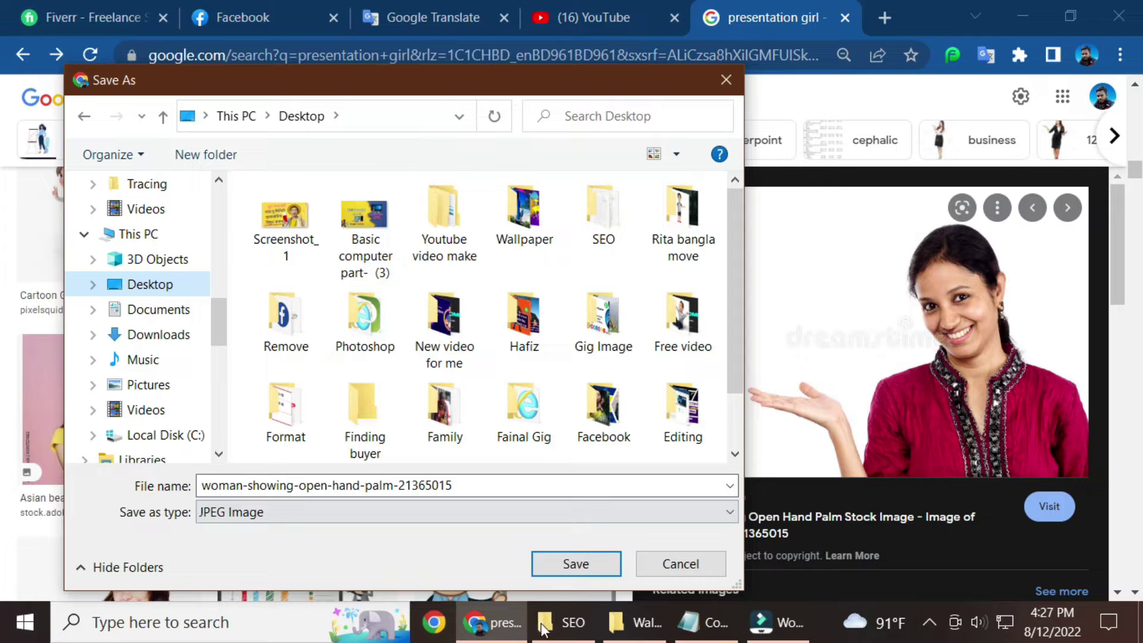
{"action": "left_click", "coordinate": [573, 566]}
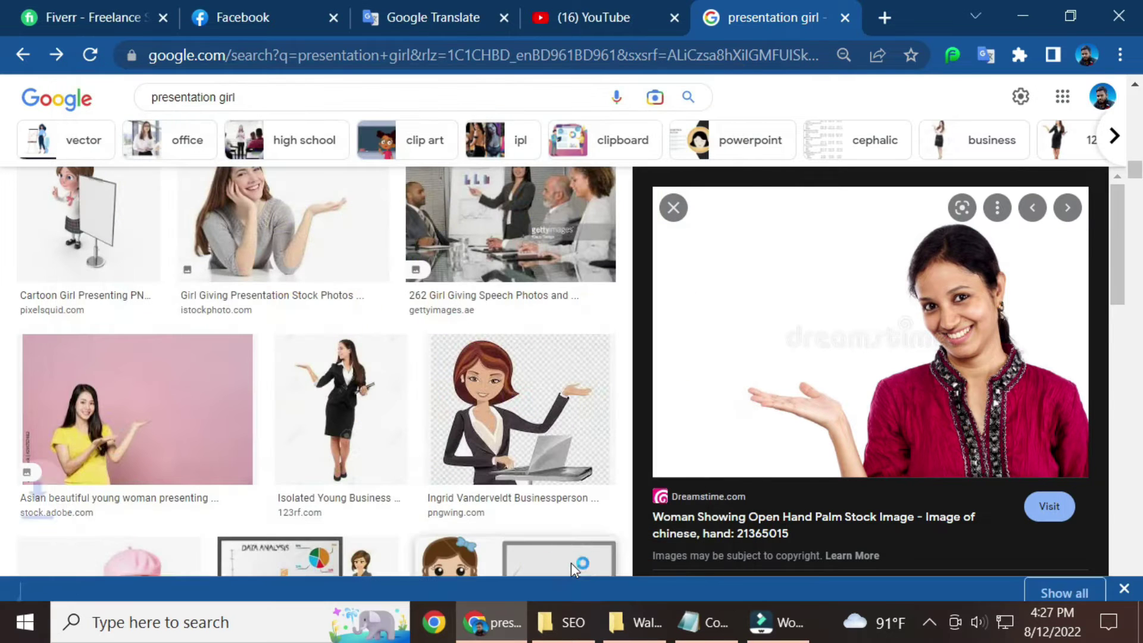
Locate the downloaded picture in its folder from the browser's download list and view it full size to check for a watermark.
{"action": "left_click", "coordinate": [1070, 573]}
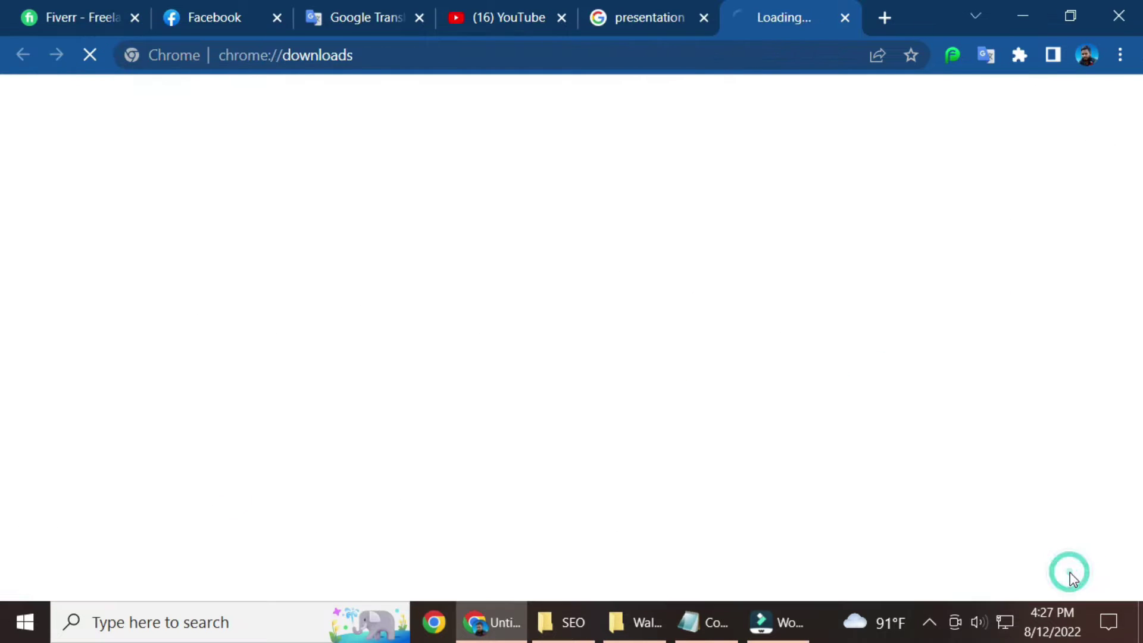
{"action": "left_click", "coordinate": [367, 311]}
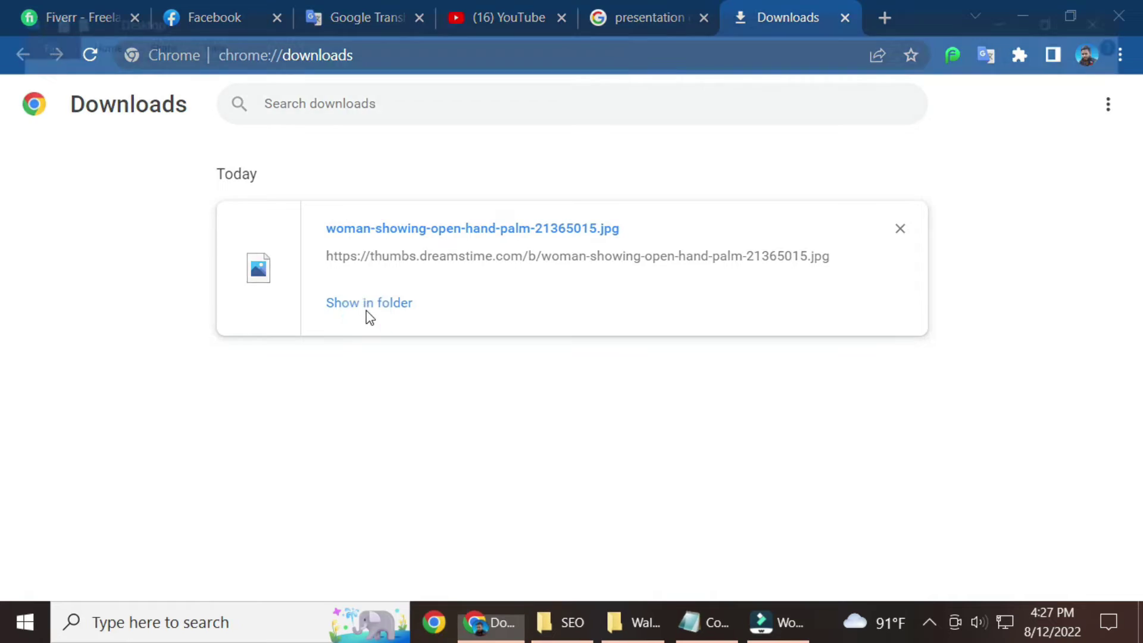
{"action": "double_click", "coordinate": [774, 357]}
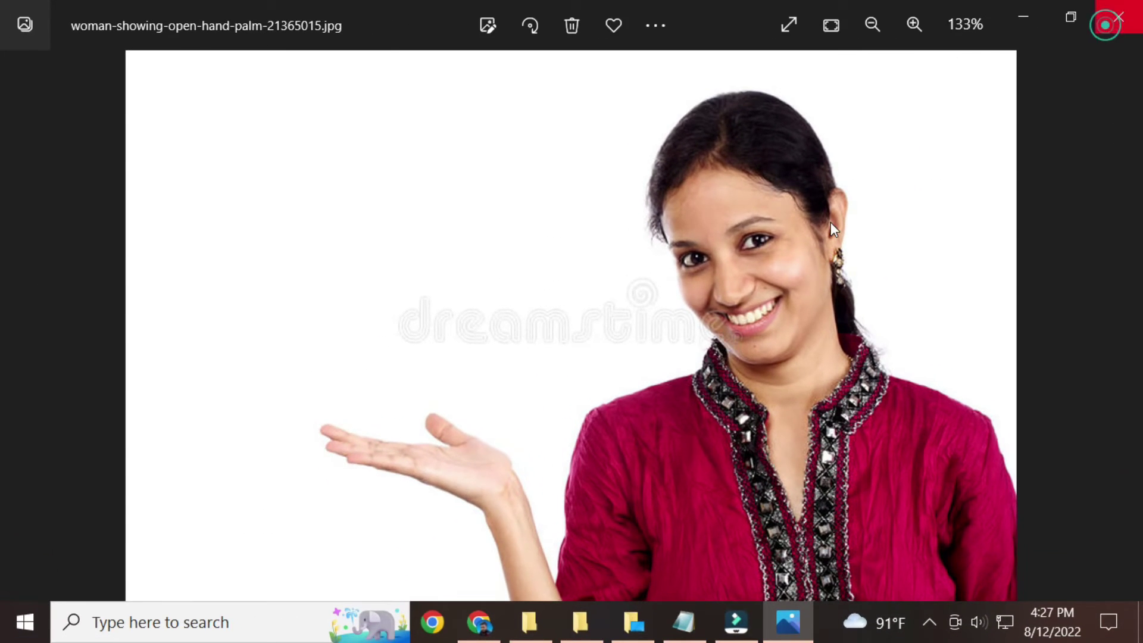
{"action": "left_click", "coordinate": [1114, 17]}
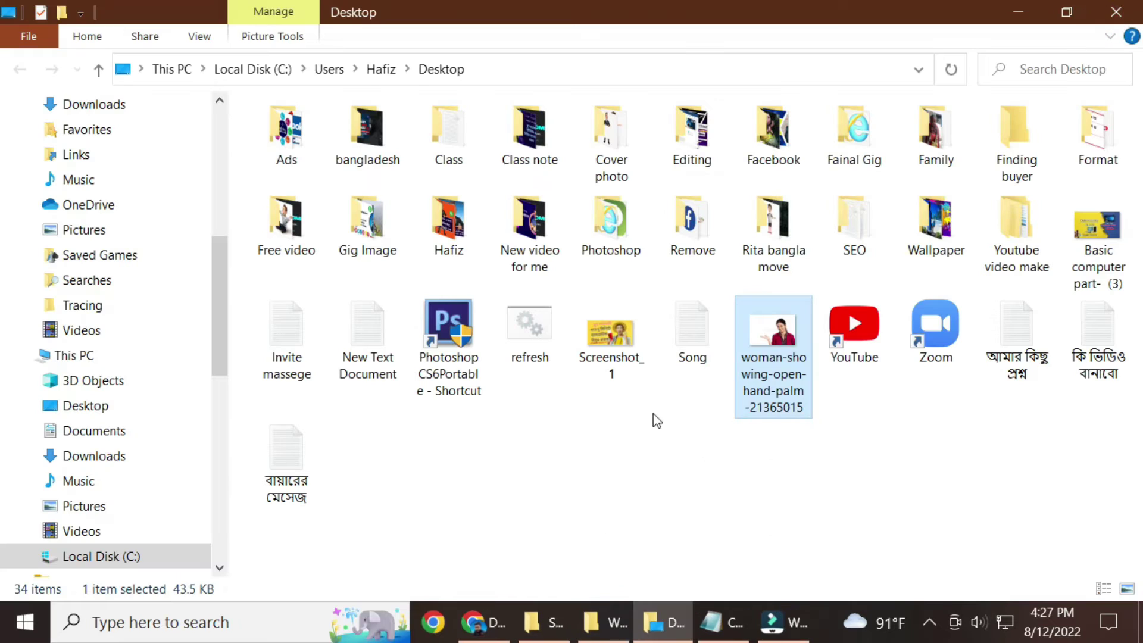
Delete the downloaded open-palm picture from the Desktop, close the folder and return to the "presentation girl" image results.
{"action": "left_click", "coordinate": [756, 345]}
{"action": "key", "text": "Delete"}
{"action": "left_click", "coordinate": [1117, 12]}
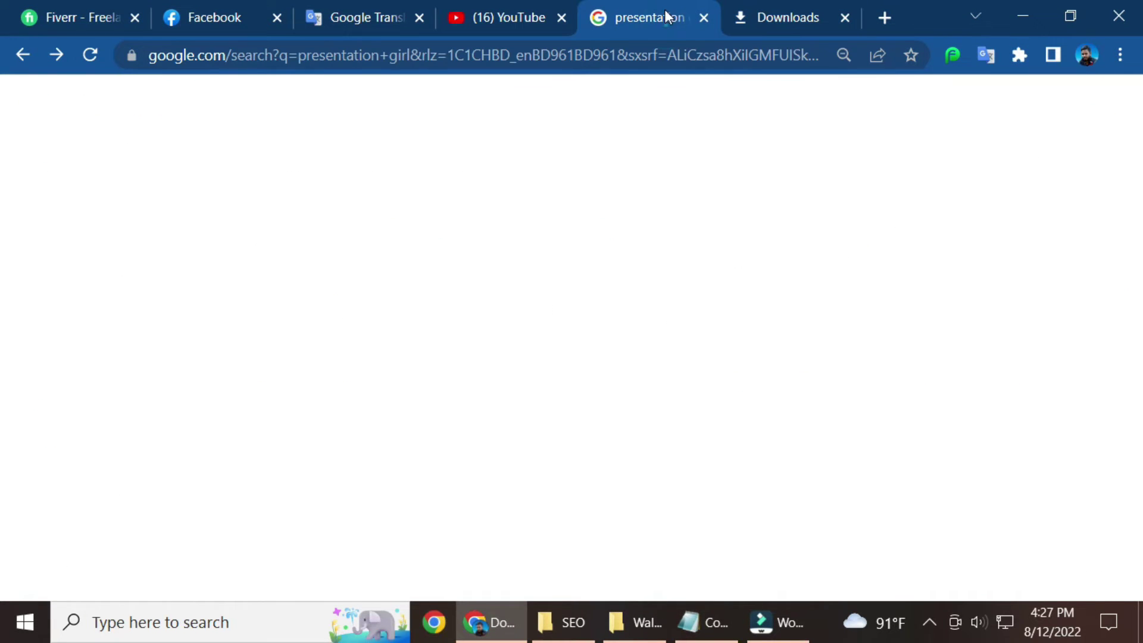
{"action": "left_click", "coordinate": [666, 15]}
{"action": "scroll", "coordinate": [443, 368], "scroll_direction": "up", "scroll_amount": 5}
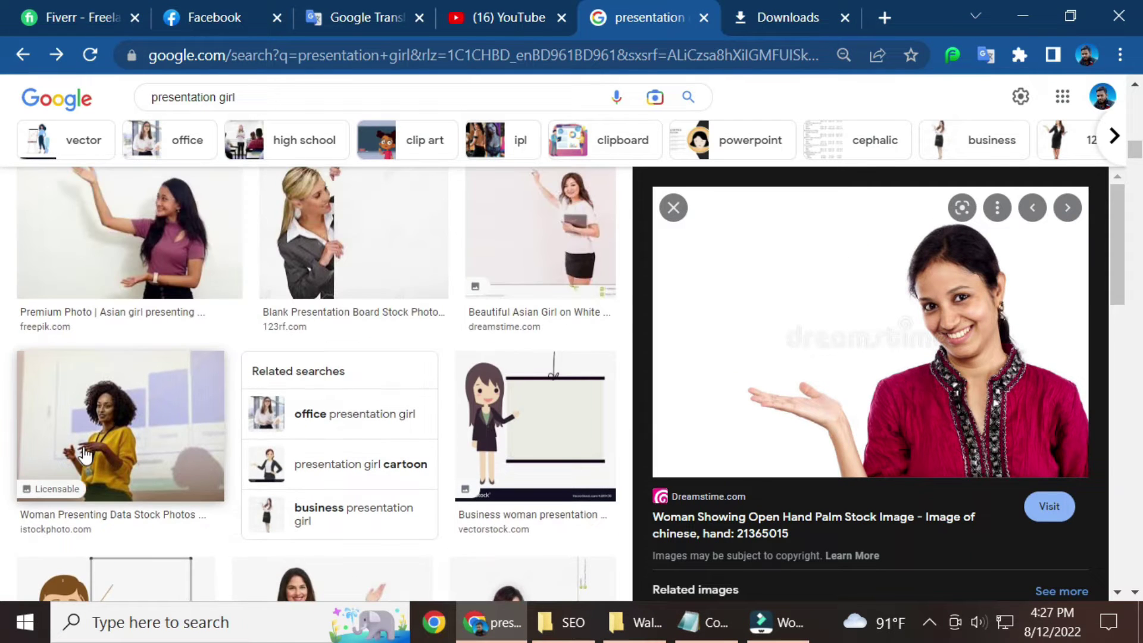
{"action": "left_click", "coordinate": [113, 403]}
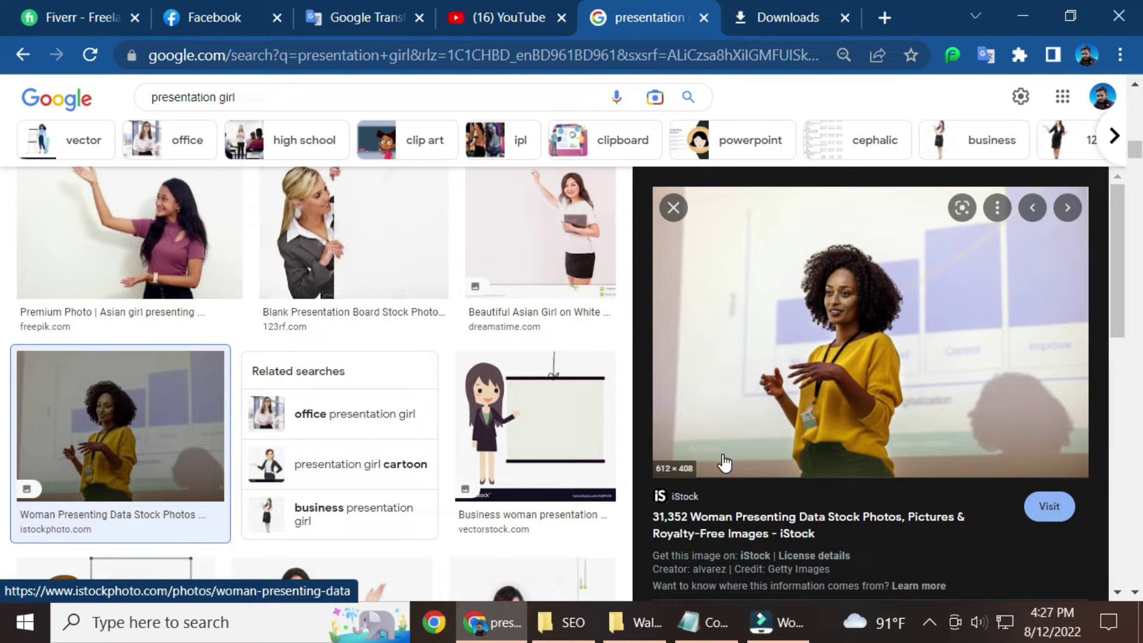
{"action": "scroll", "coordinate": [832, 388], "scroll_direction": "down", "scroll_amount": 10}
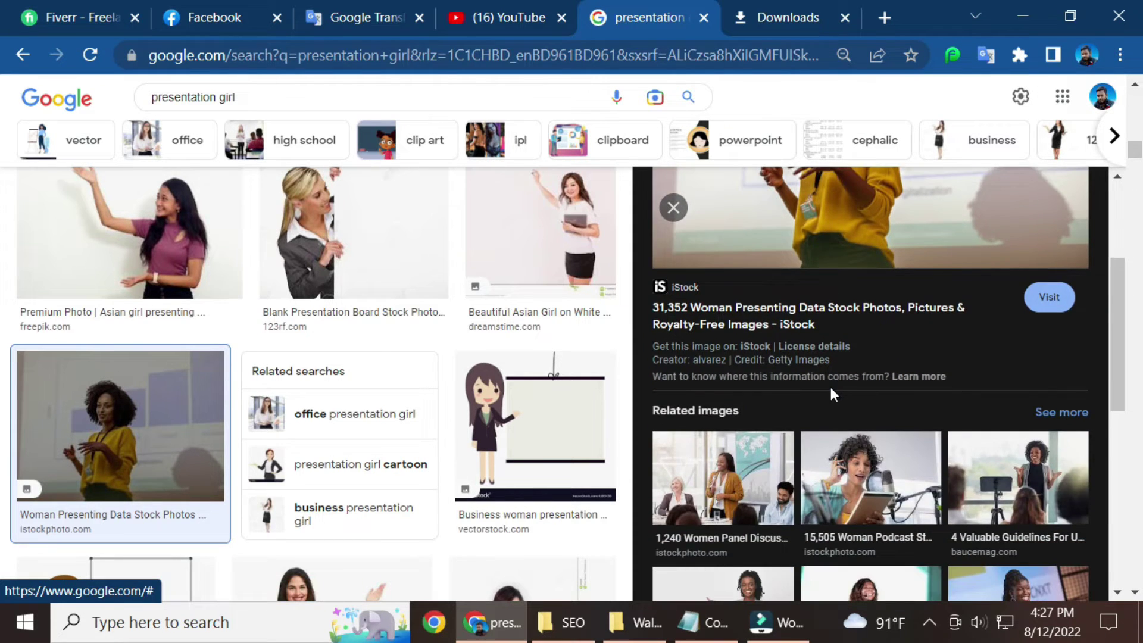
{"action": "scroll", "coordinate": [832, 395], "scroll_direction": "up", "scroll_amount": 10}
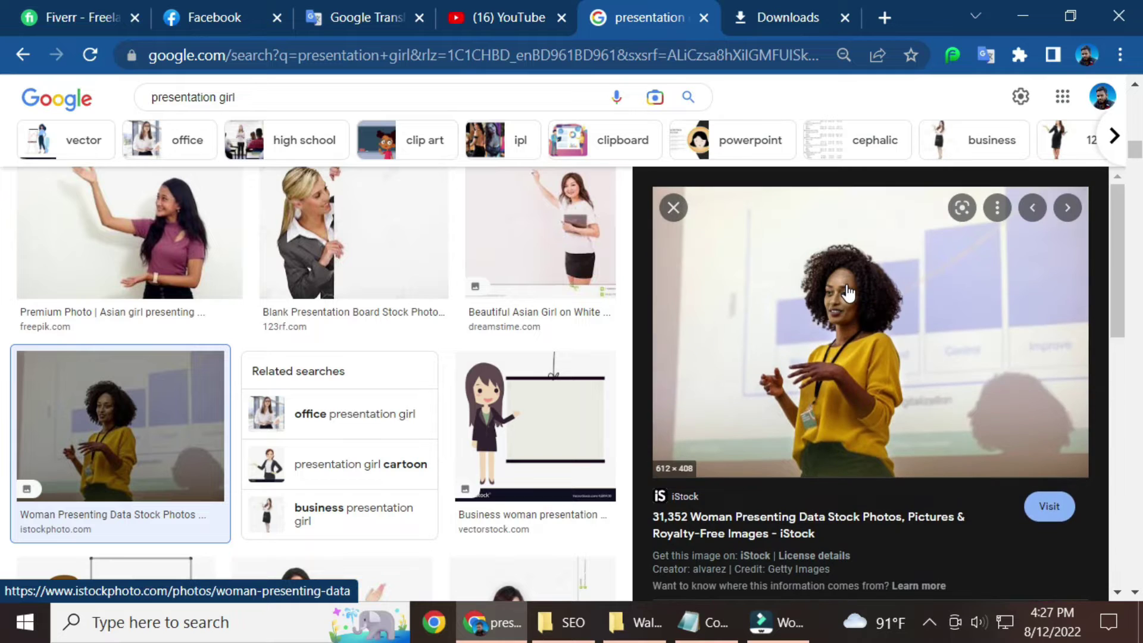
{"action": "right_click", "coordinate": [859, 265]}
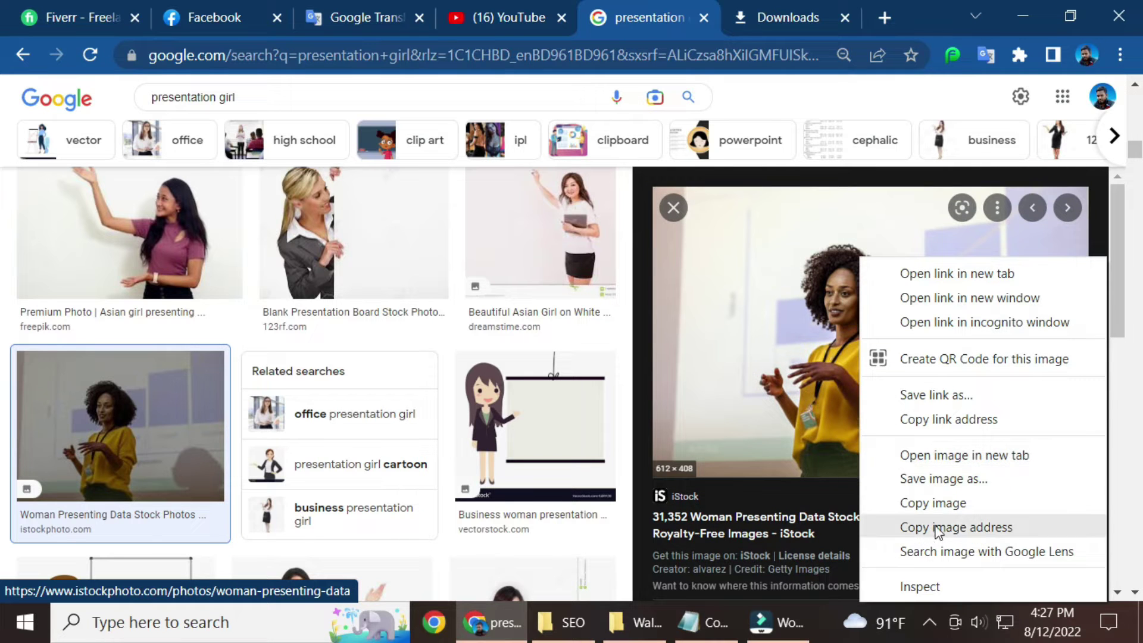
{"action": "left_click", "coordinate": [945, 482]}
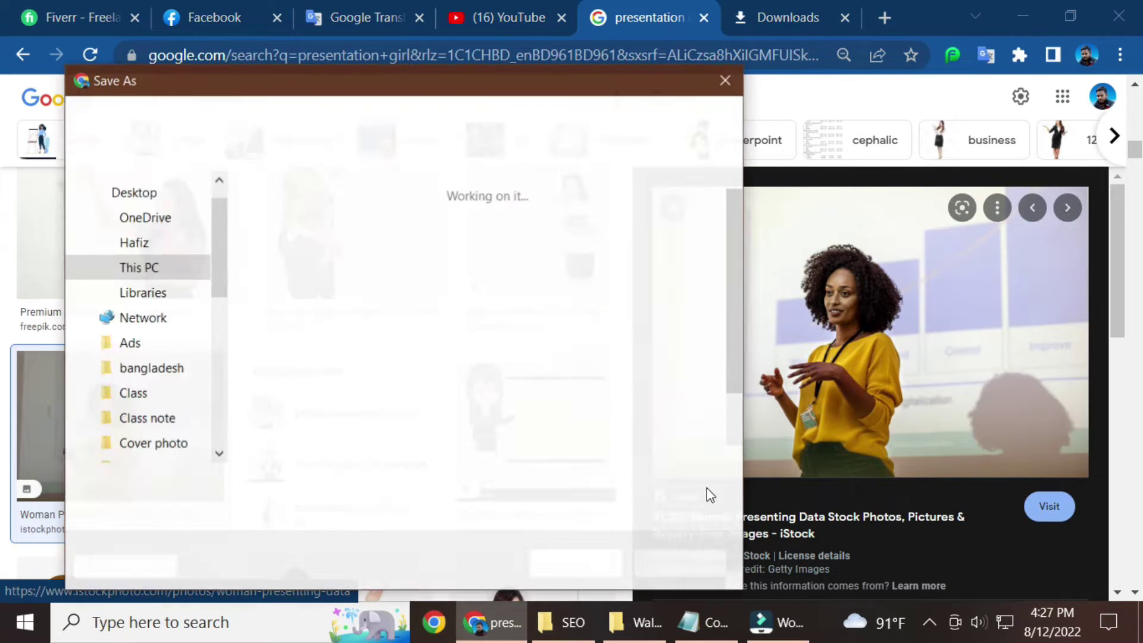
{"action": "left_click", "coordinate": [553, 562]}
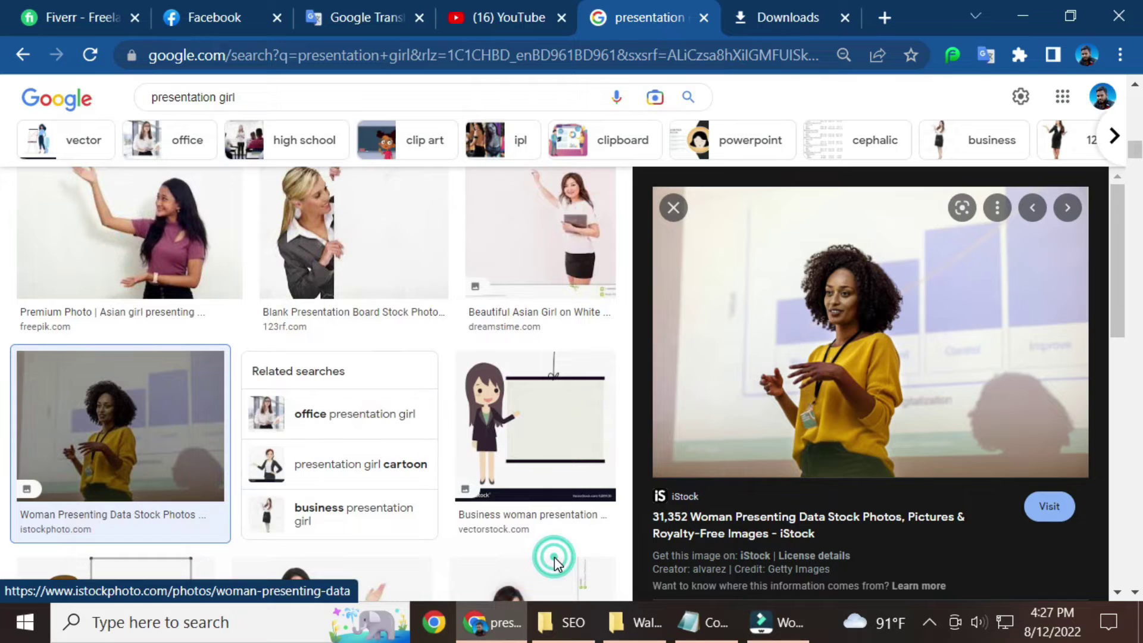
Locate the saved yellow-sweater picture in its folder from the browser's download list and open it for viewing.
{"action": "left_click", "coordinate": [1050, 573]}
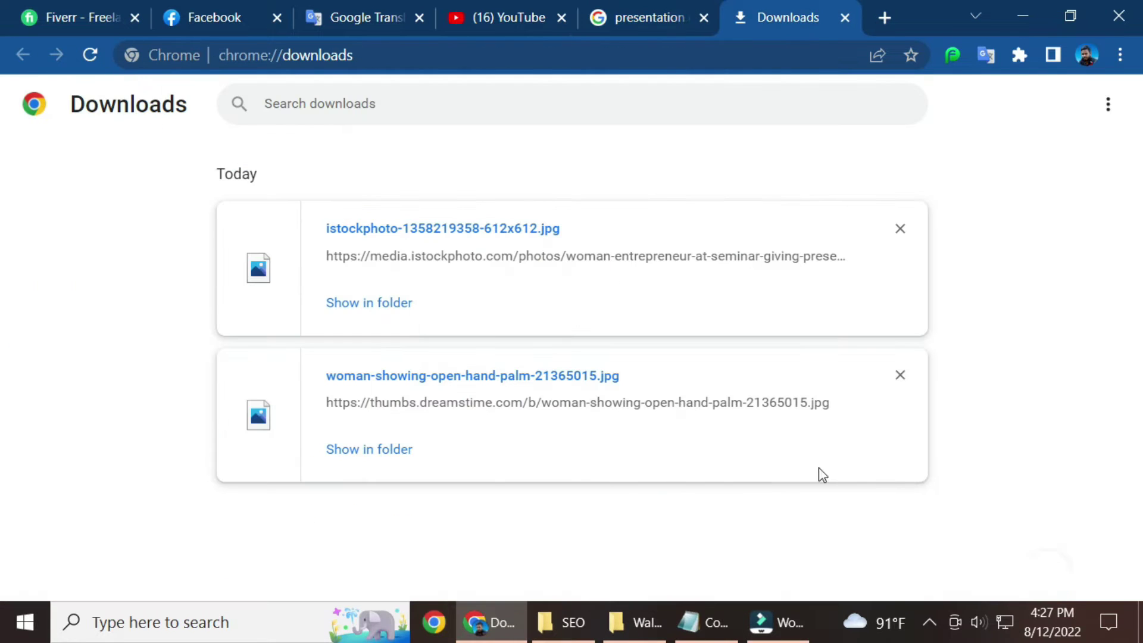
{"action": "left_click", "coordinate": [393, 303]}
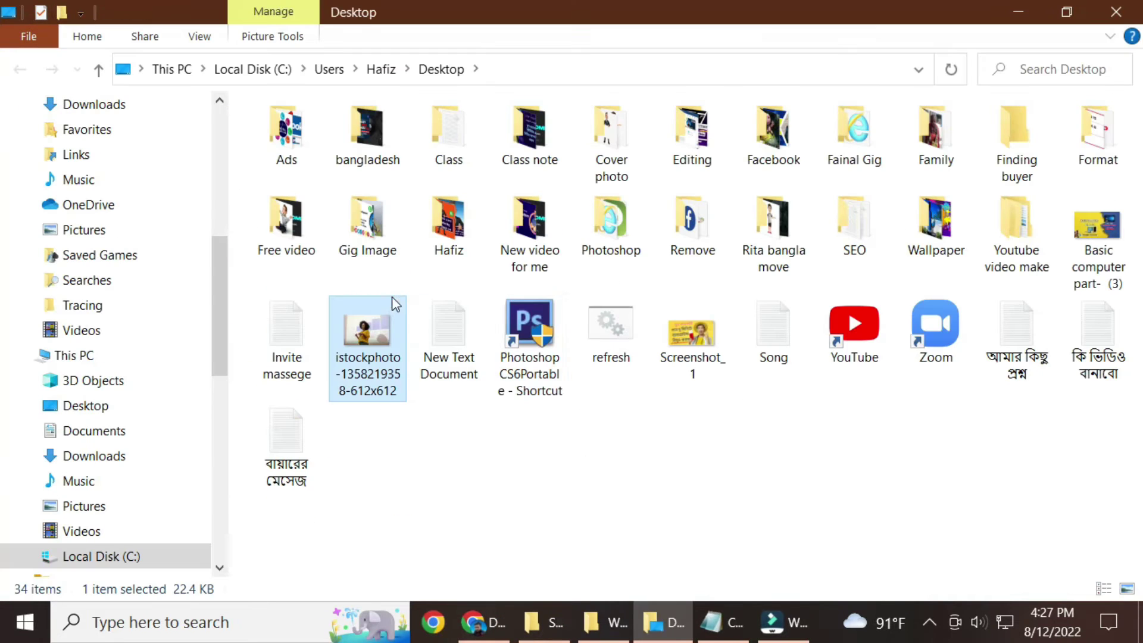
{"action": "left_click", "coordinate": [659, 470]}
{"action": "right_click", "coordinate": [357, 339]}
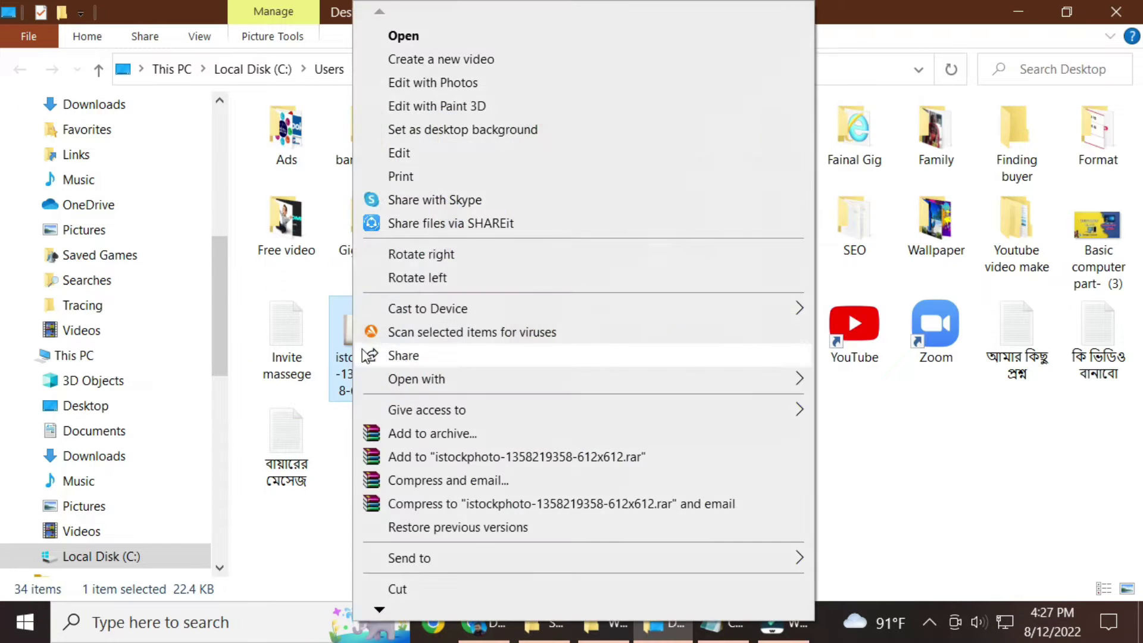
{"action": "left_click", "coordinate": [457, 39]}
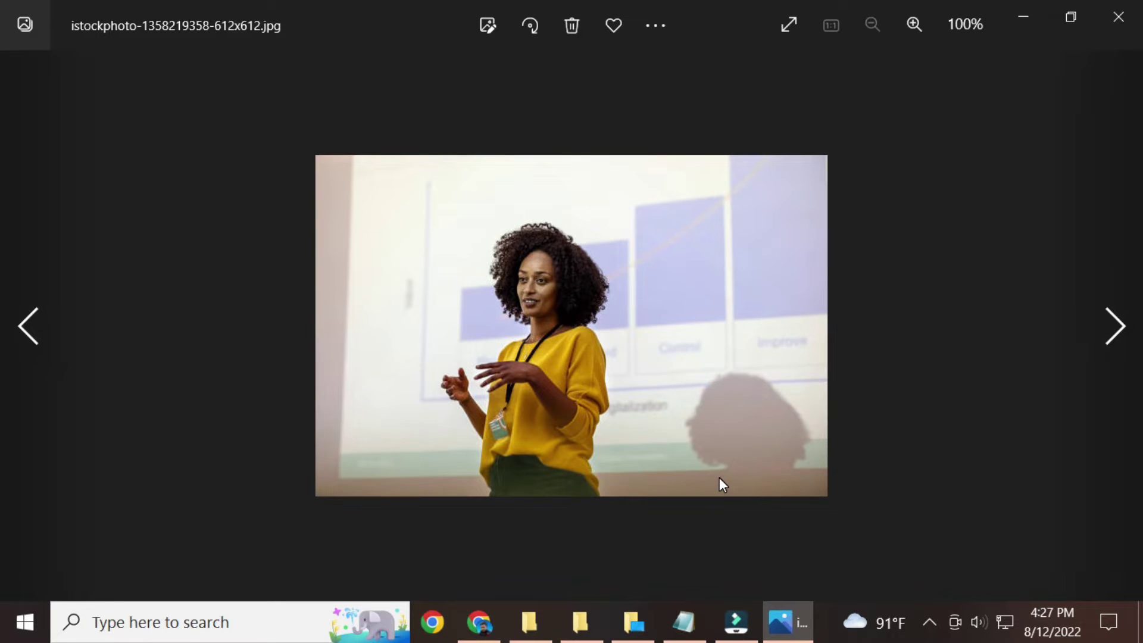
Zoom in on the yellow-sweater picture to check for a watermark, and close the picture and its folder.
{"action": "key", "text": "ctrl+plus"}
{"action": "key", "text": "ctrl+plus"}
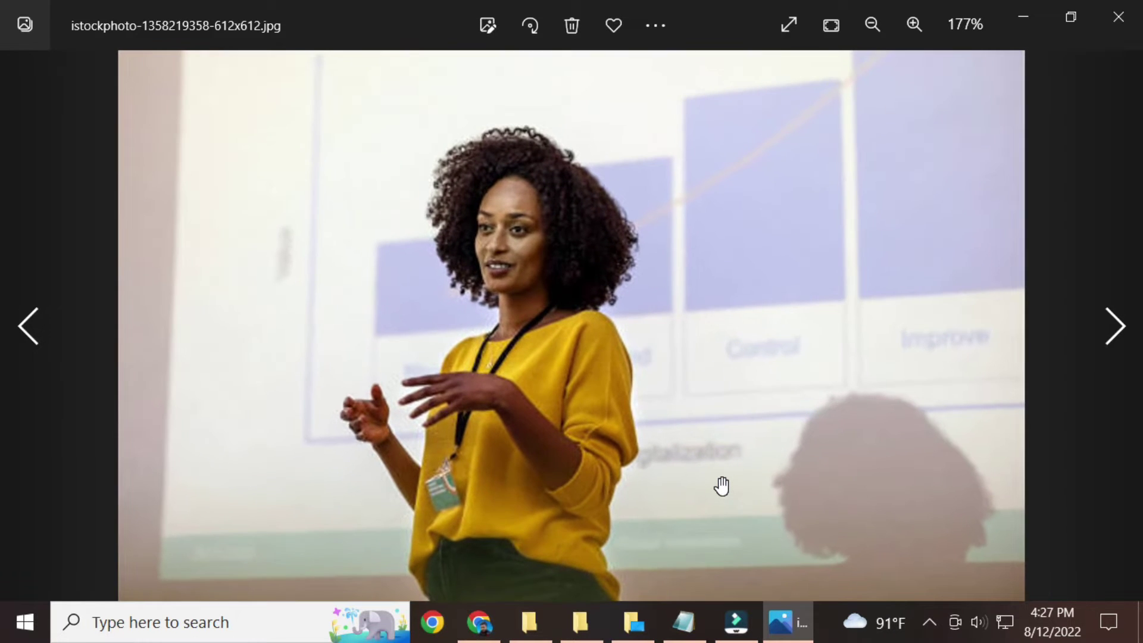
{"action": "scroll", "coordinate": [721, 486], "scroll_direction": "up", "scroll_amount": 1}
{"action": "scroll", "coordinate": [722, 486], "scroll_direction": "down", "scroll_amount": 5}
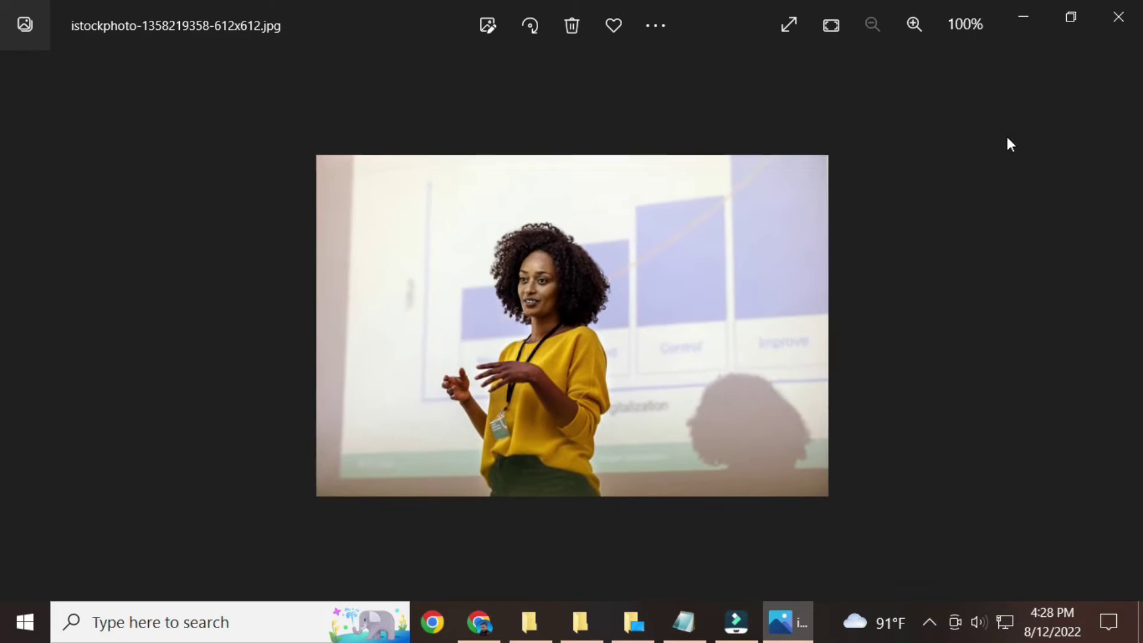
{"action": "left_click", "coordinate": [1137, 26]}
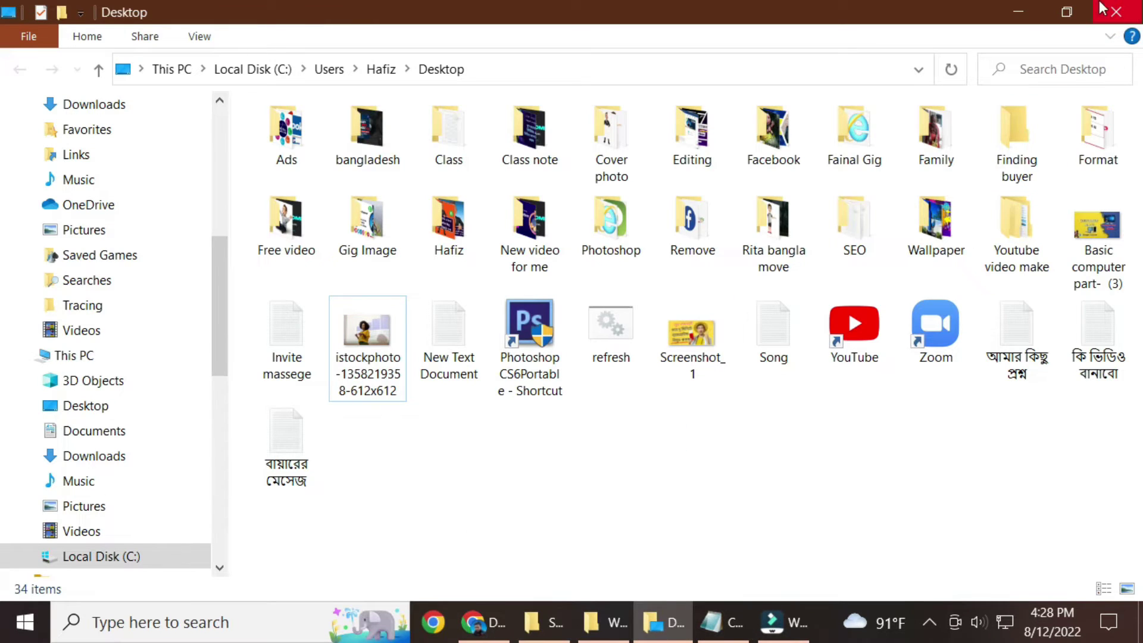
{"action": "left_click", "coordinate": [1127, 21]}
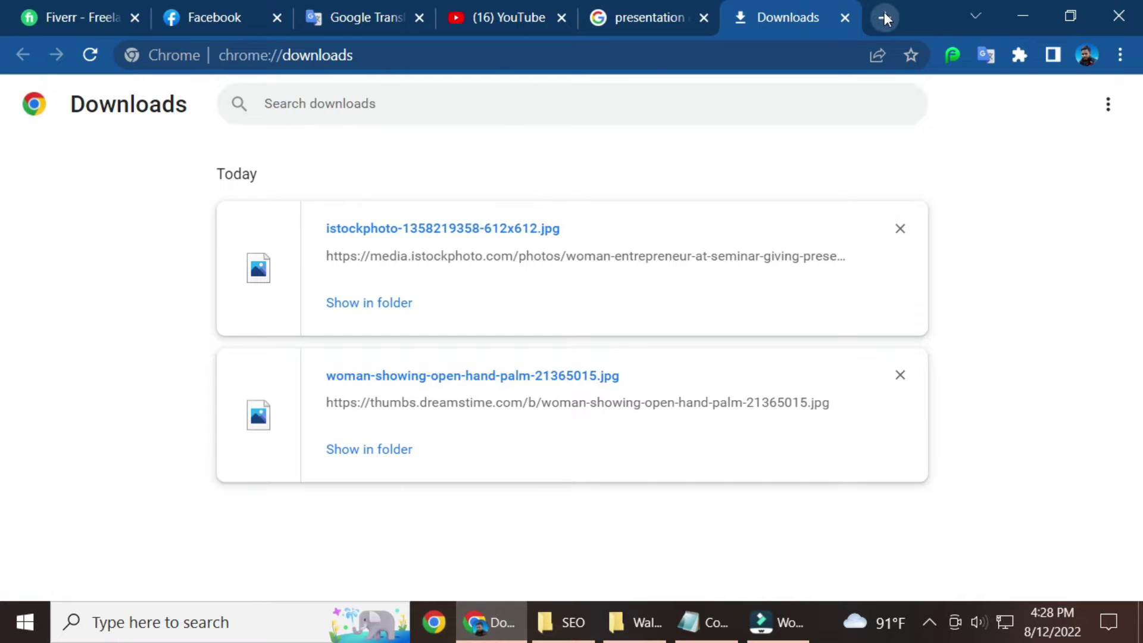
Enter the address remove.bg in a new browser tab.
{"action": "left_click", "coordinate": [885, 17]}
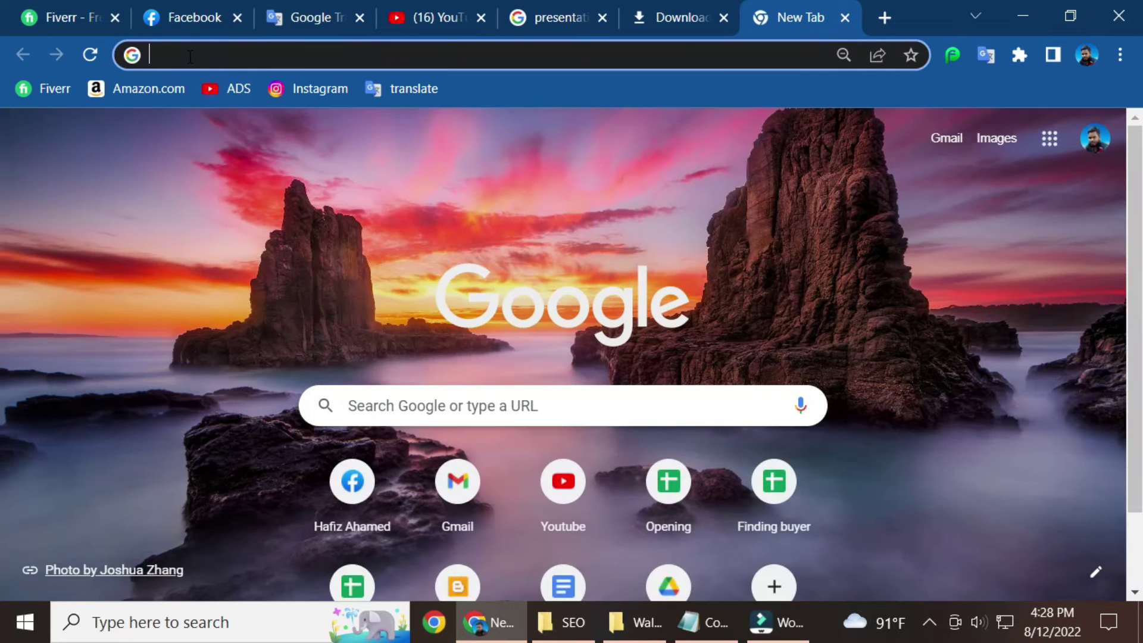
{"action": "type", "text": "remove.bg"}
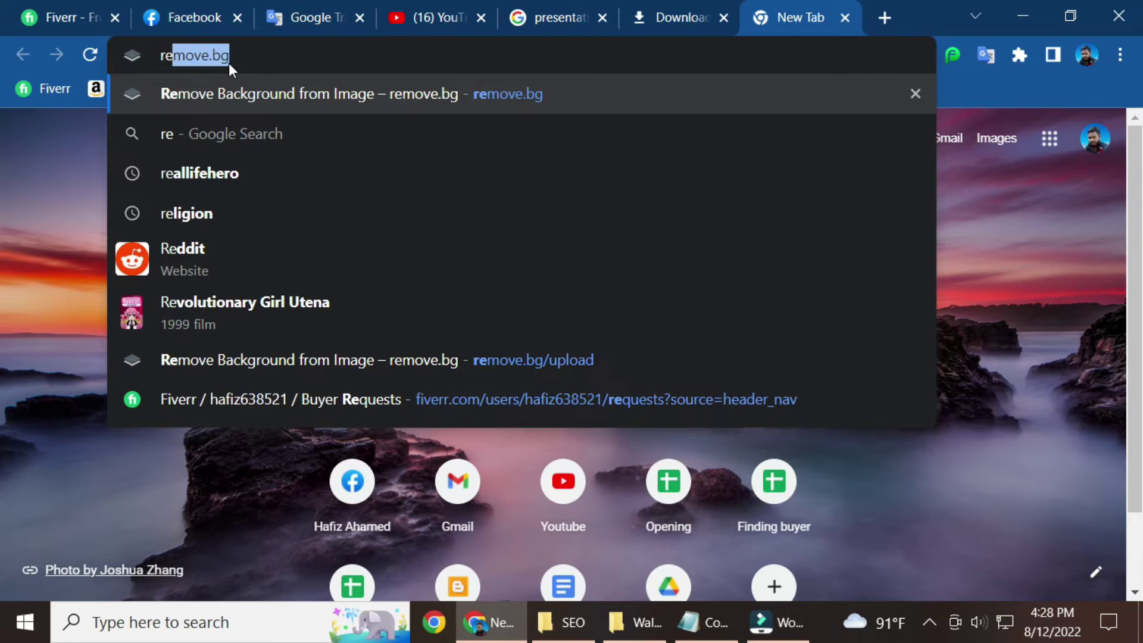
Capture the screen area around the remove.bg address, mark the address with a red rectangle and two arrows, and discard the capture.
{"action": "key", "text": "Print"}
{"action": "left_click_drag", "start_coordinate": [1, 1], "coordinate": [713, 481]}
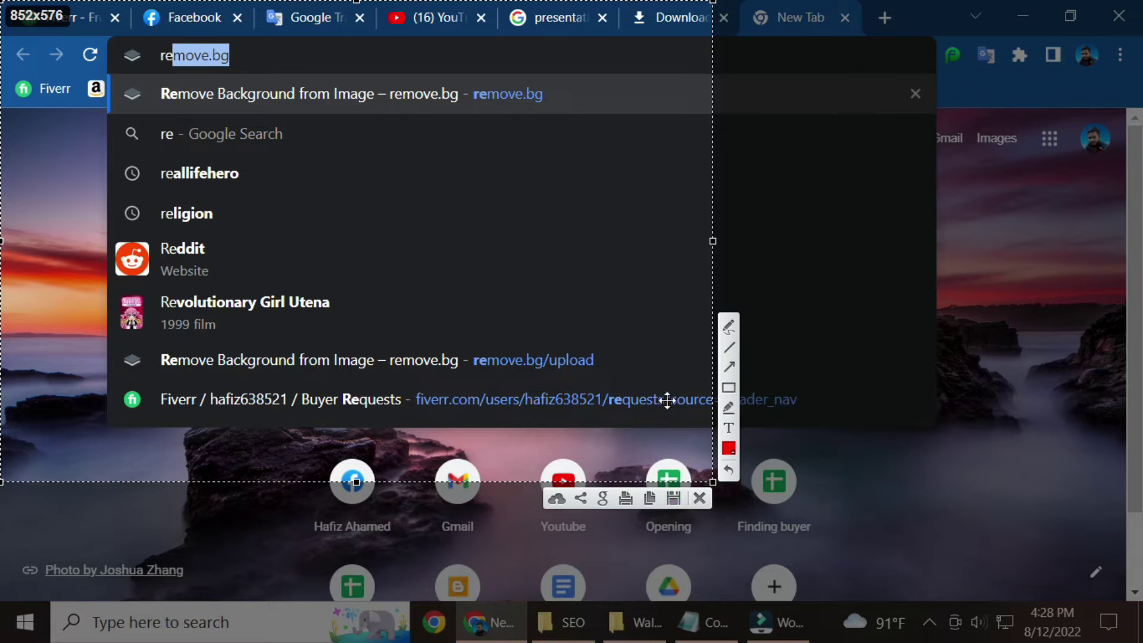
{"action": "left_click", "coordinate": [729, 388]}
{"action": "mouse_move", "coordinate": [89, 37]}
{"action": "left_mouse_down"}
{"action": "mouse_move", "coordinate": [117, 65]}
{"action": "mouse_move", "coordinate": [280, 84]}
{"action": "left_mouse_up"}
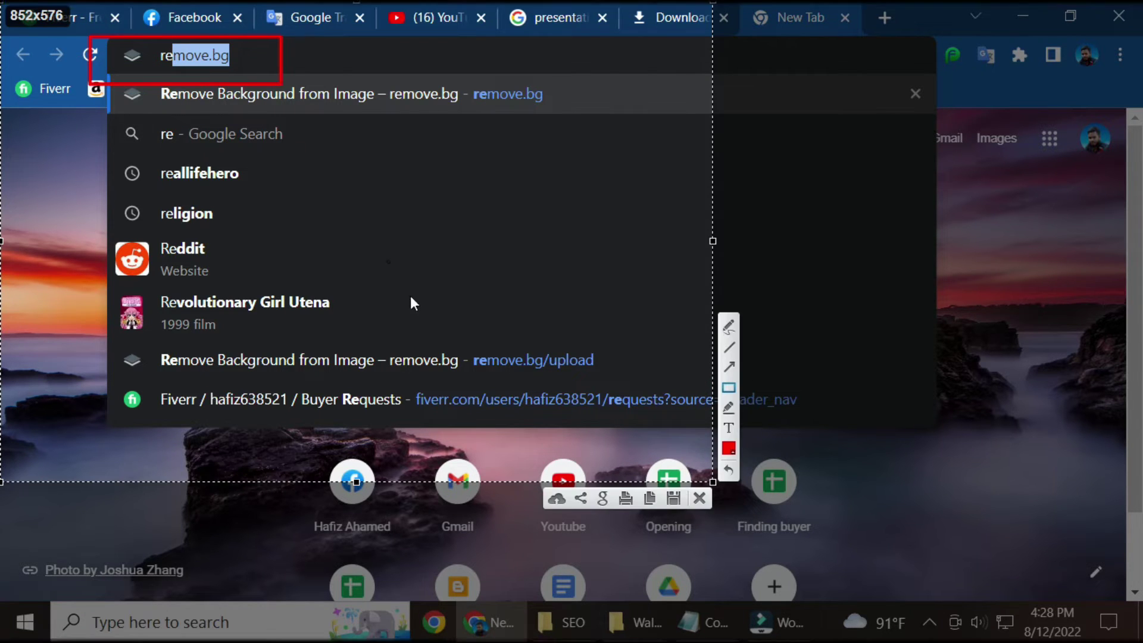
{"action": "left_click", "coordinate": [556, 361]}
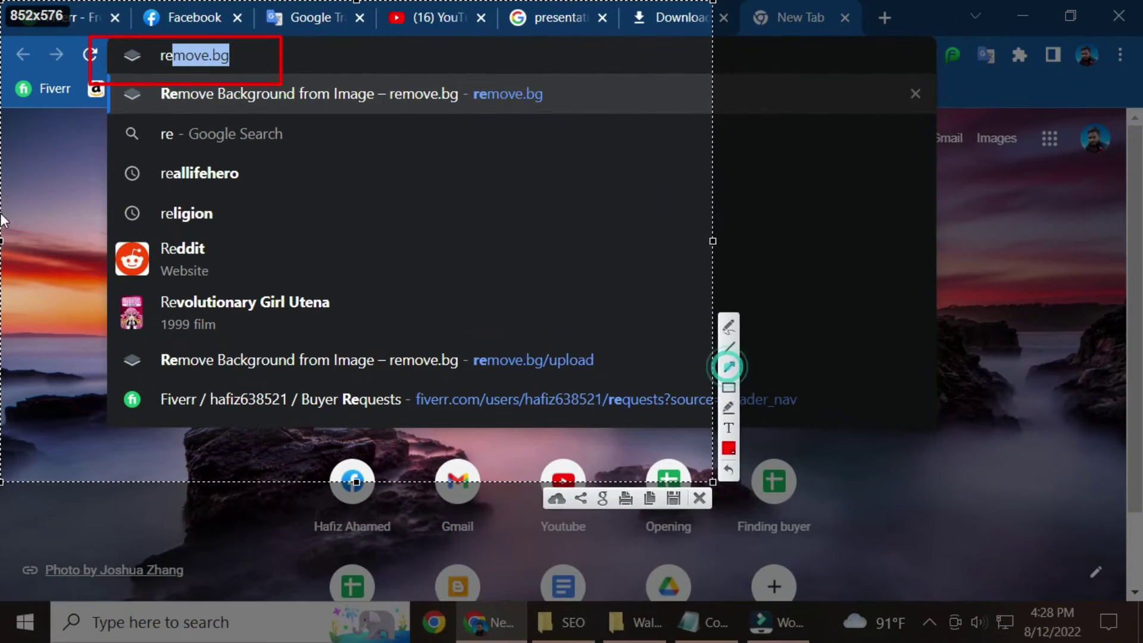
{"action": "left_click_drag", "start_coordinate": [3, 213], "coordinate": [161, 79]}
{"action": "left_click_drag", "start_coordinate": [78, 236], "coordinate": [217, 70]}
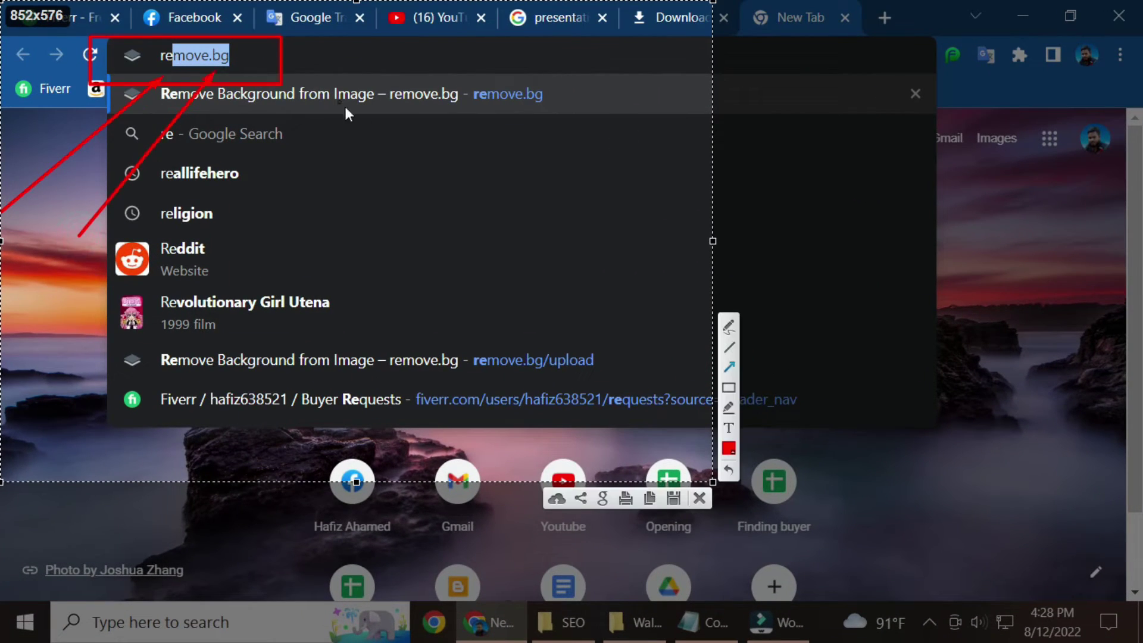
{"action": "left_click", "coordinate": [699, 499]}
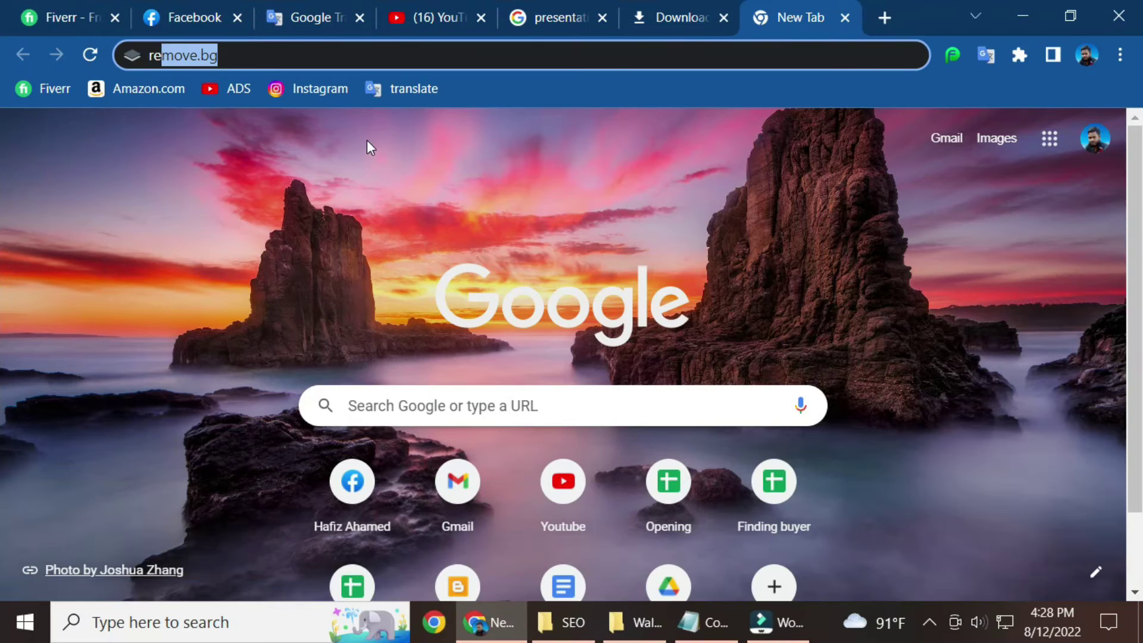
Load the remove.bg site and bring its image upload area into view.
{"action": "left_click", "coordinate": [314, 56]}
{"action": "key", "text": "Return"}
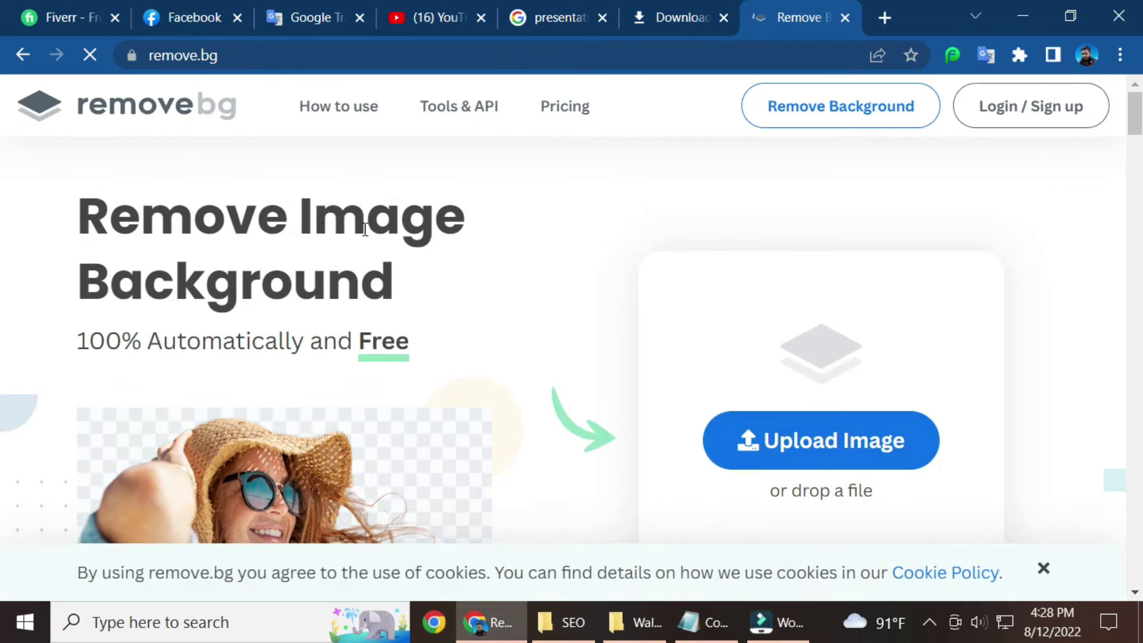
{"action": "scroll", "coordinate": [33, 296], "scroll_direction": "down", "scroll_amount": 5}
{"action": "scroll", "coordinate": [3, 316], "scroll_direction": "up", "scroll_amount": 5}
{"action": "scroll", "coordinate": [594, 394], "scroll_direction": "down", "scroll_amount": 1}
{"action": "scroll", "coordinate": [595, 394], "scroll_direction": "down", "scroll_amount": 1}
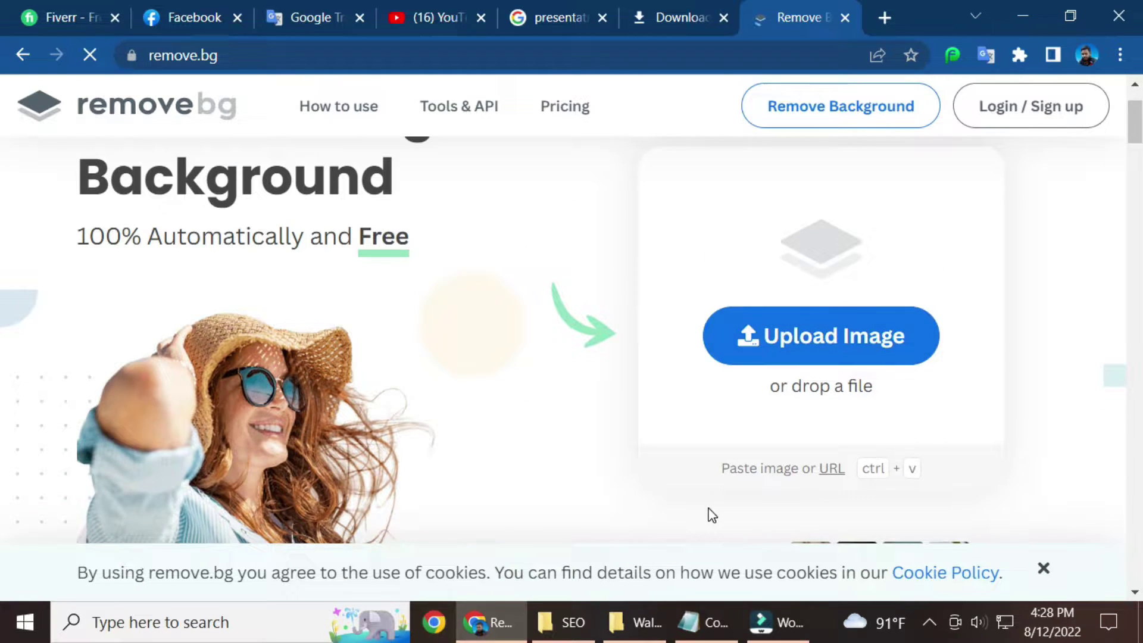
Capture the upload area, outline the image upload option with a red rectangle, and discard the capture.
{"action": "key", "text": "Print"}
{"action": "left_click_drag", "start_coordinate": [475, 204], "coordinate": [1040, 465]}
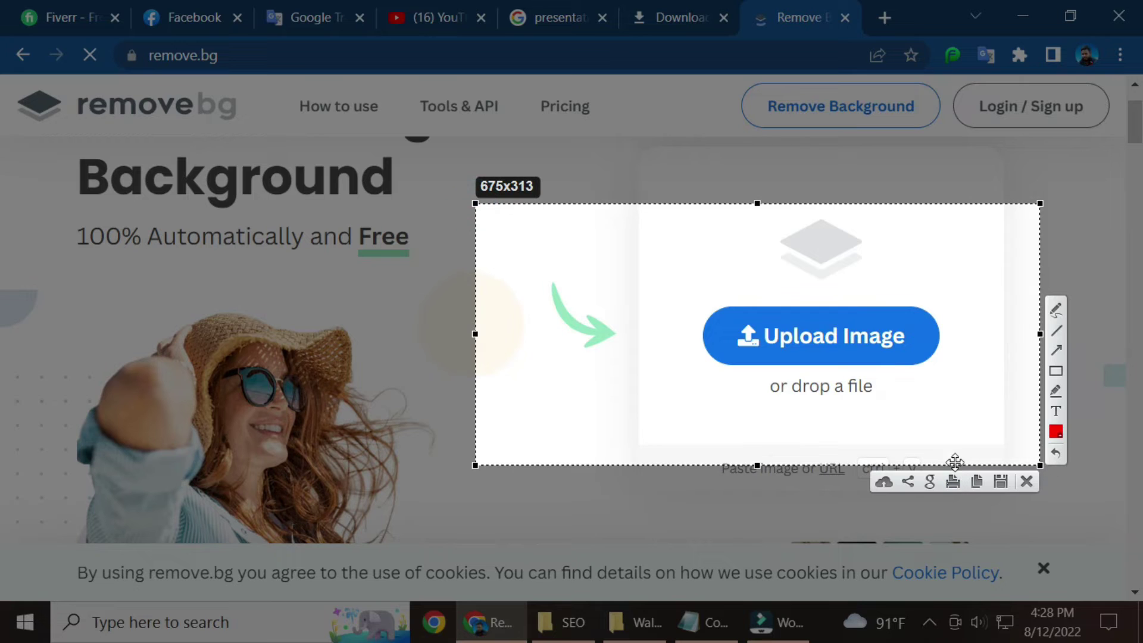
{"action": "left_click_drag", "start_coordinate": [609, 288], "coordinate": [962, 380]}
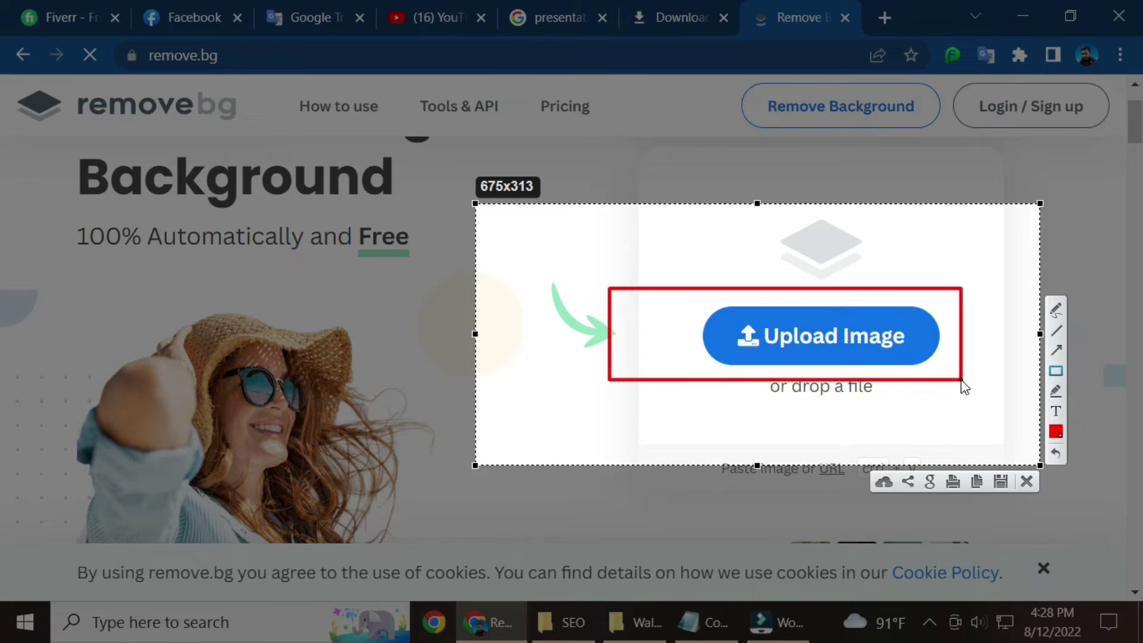
{"action": "left_click", "coordinate": [1033, 482]}
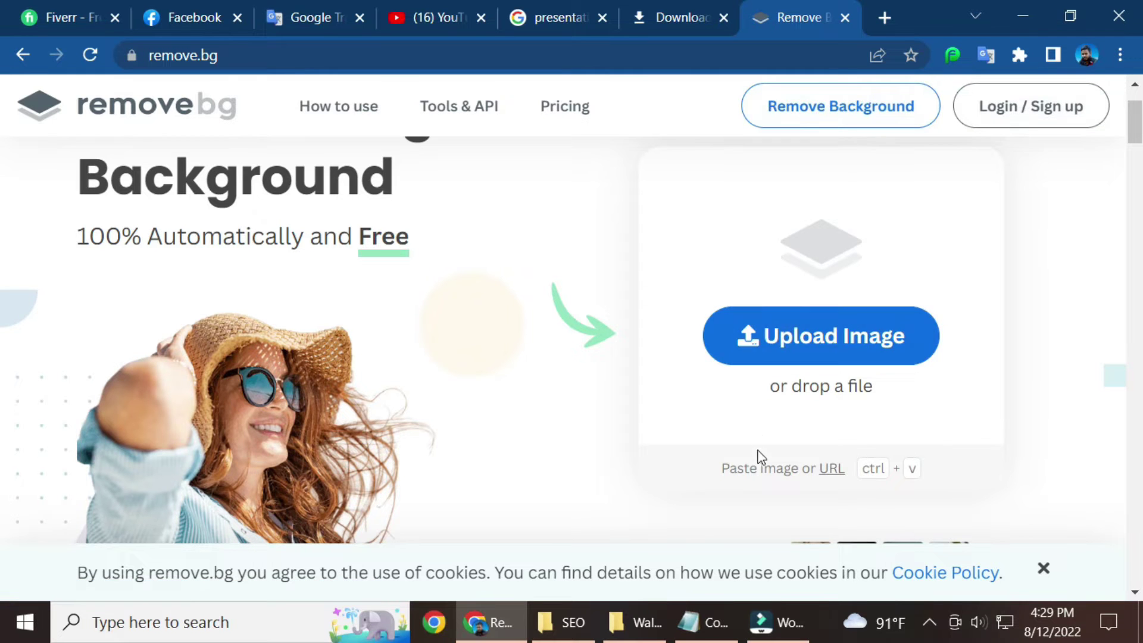
{"action": "left_click", "coordinate": [800, 331]}
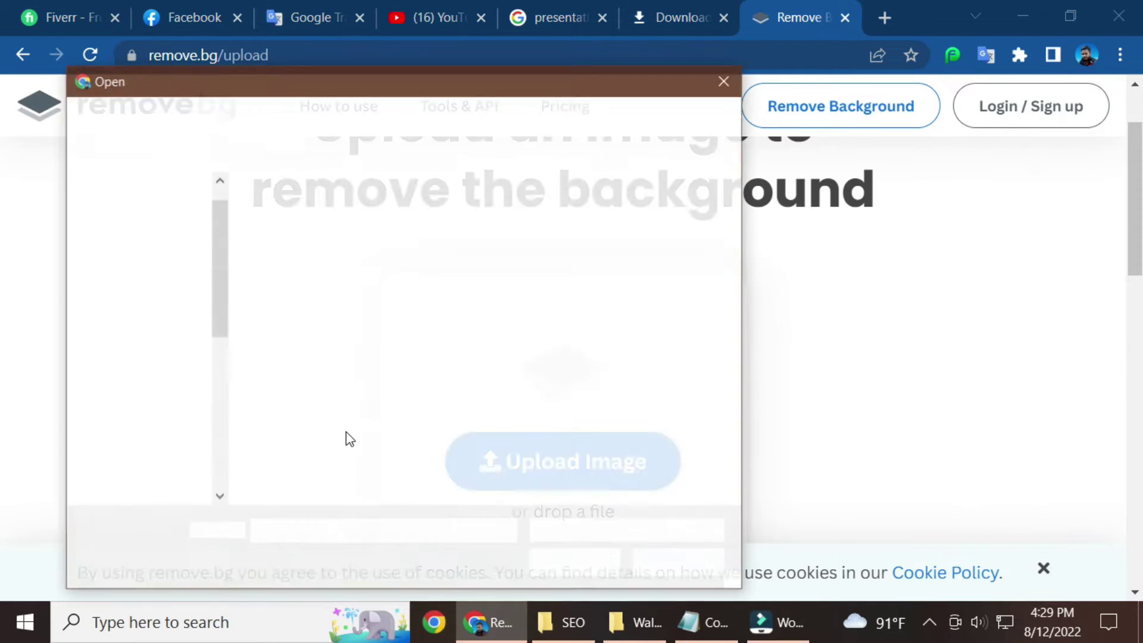
{"action": "scroll", "coordinate": [442, 398], "scroll_direction": "down", "scroll_amount": 1}
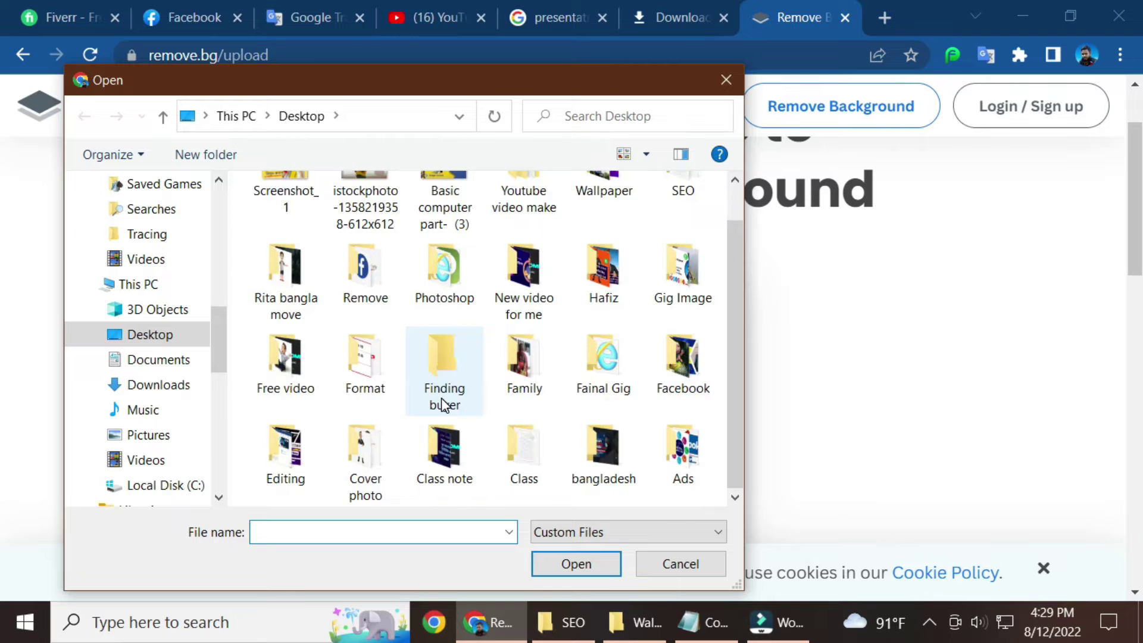
{"action": "scroll", "coordinate": [441, 397], "scroll_direction": "up", "scroll_amount": 1}
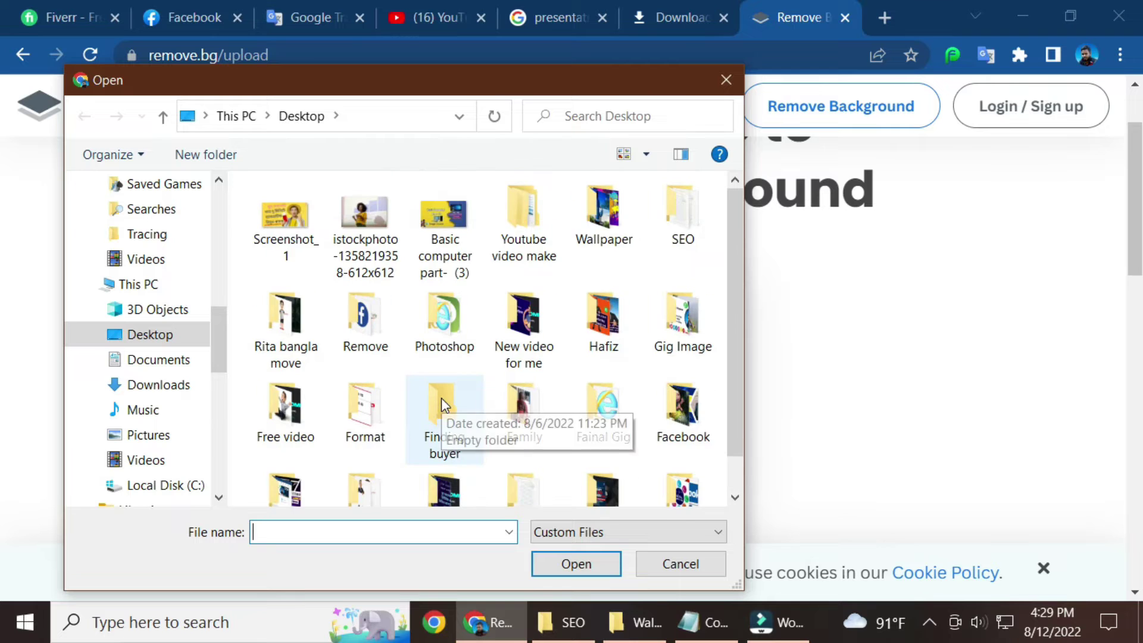
{"action": "left_click", "coordinate": [363, 220]}
{"action": "double_click", "coordinate": [363, 220]}
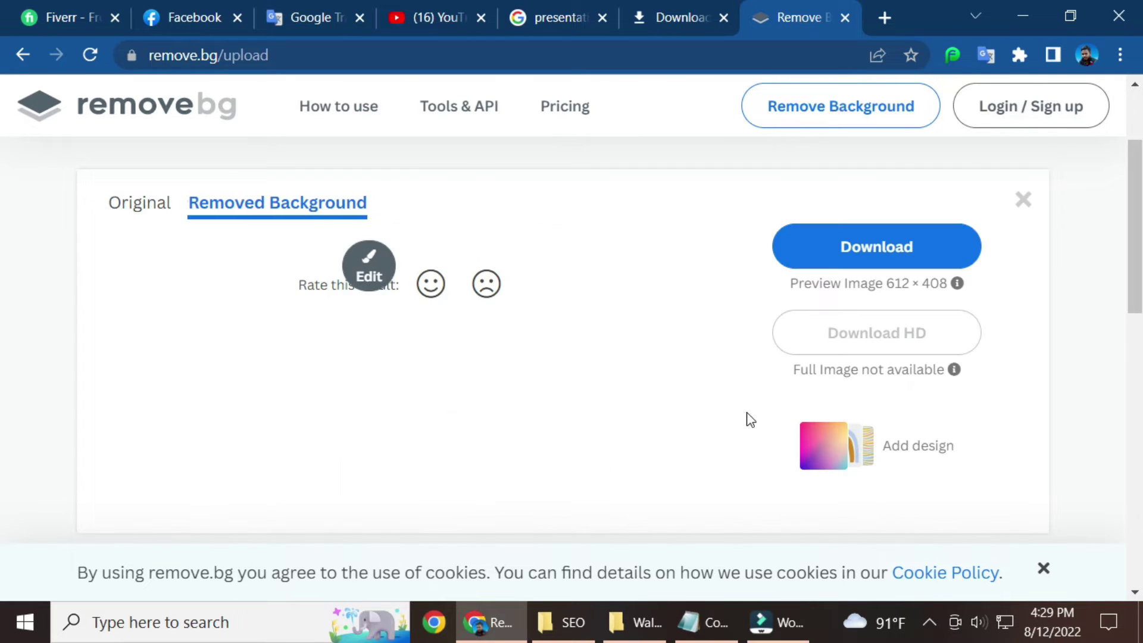
Download the background-free preview image of the woman and show the downloaded PNG in its folder.
{"action": "scroll", "coordinate": [356, 399], "scroll_direction": "down", "scroll_amount": 2}
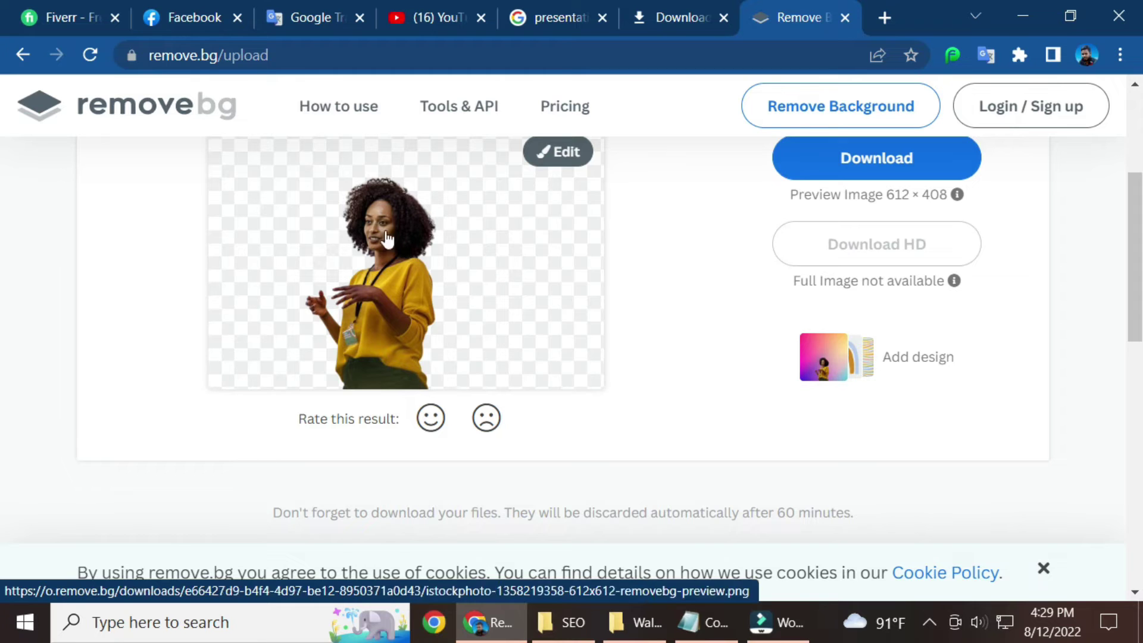
{"action": "left_click", "coordinate": [876, 163]}
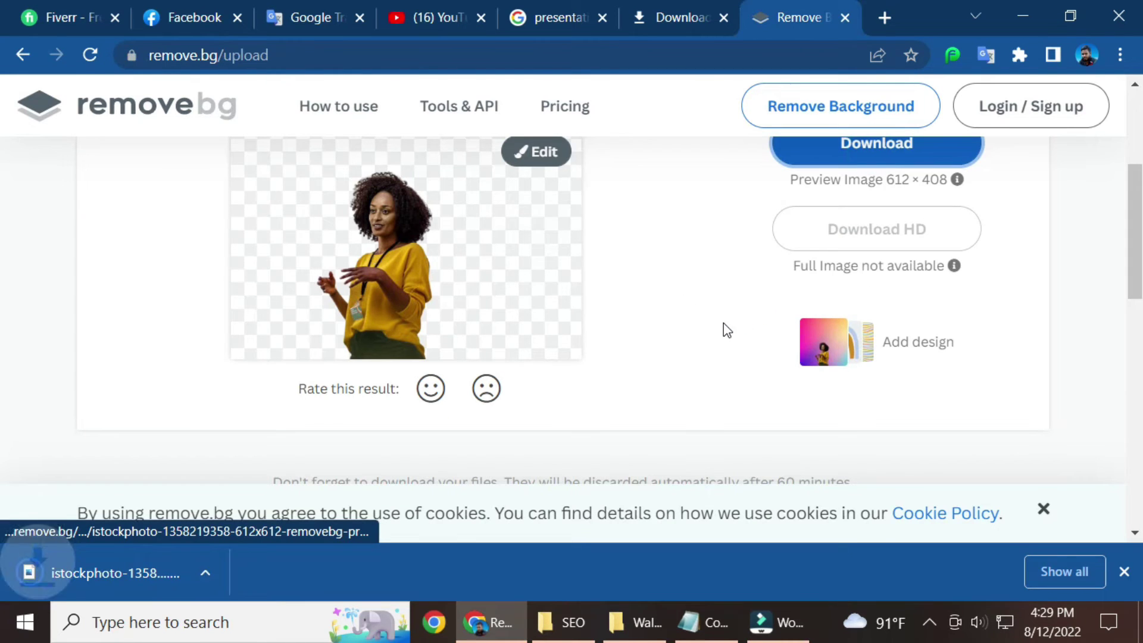
{"action": "left_click", "coordinate": [1064, 572]}
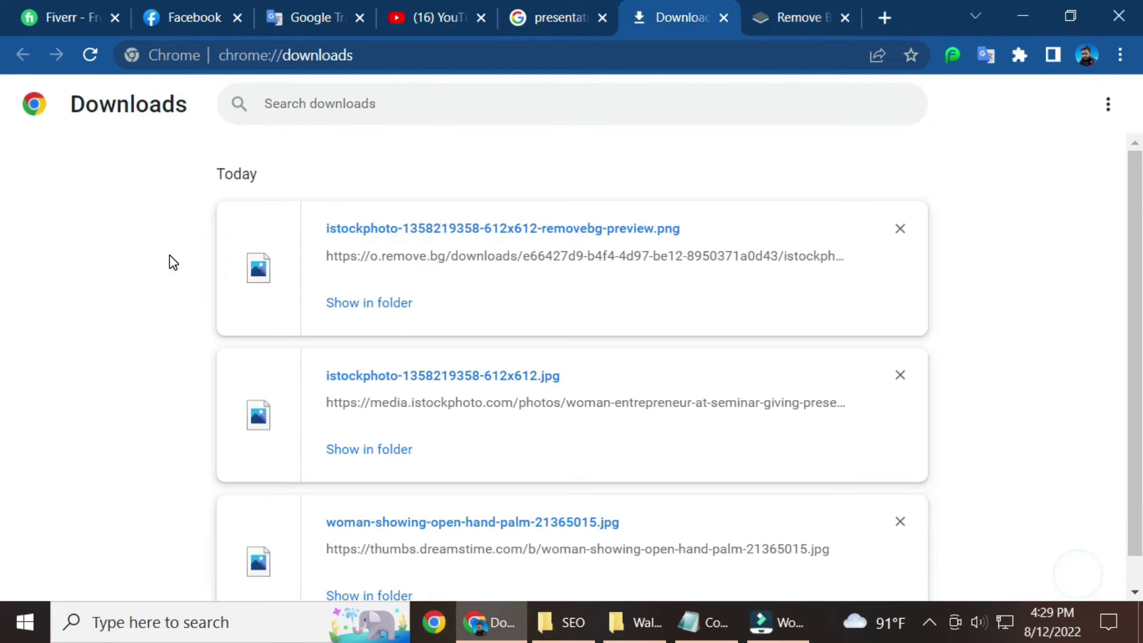
{"action": "left_click", "coordinate": [362, 305]}
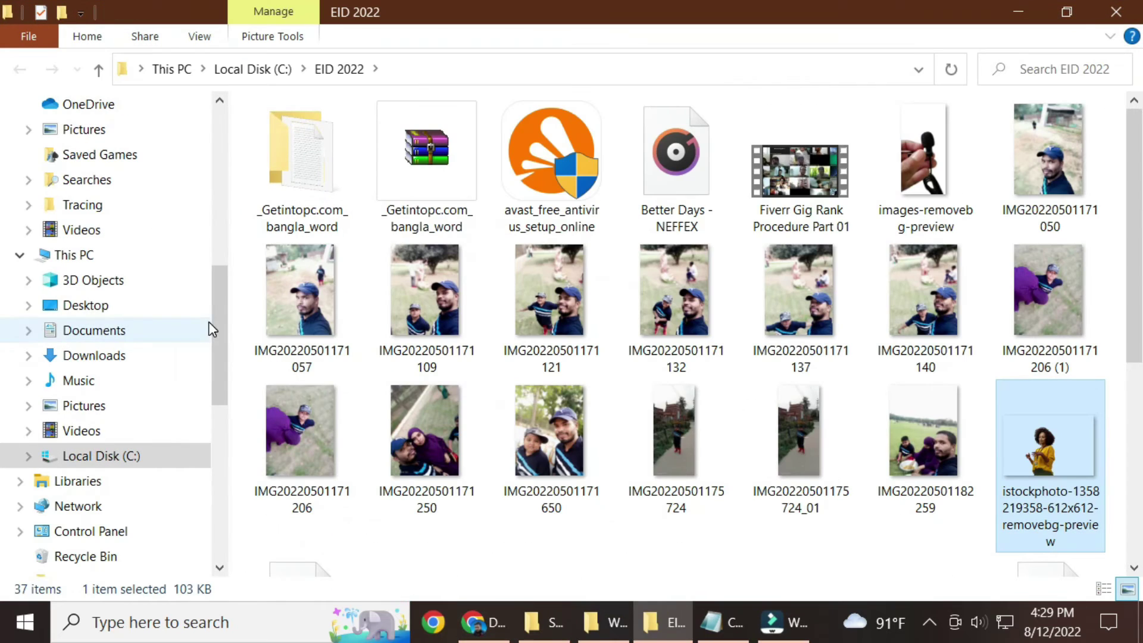
{"action": "right_click", "coordinate": [1060, 448]}
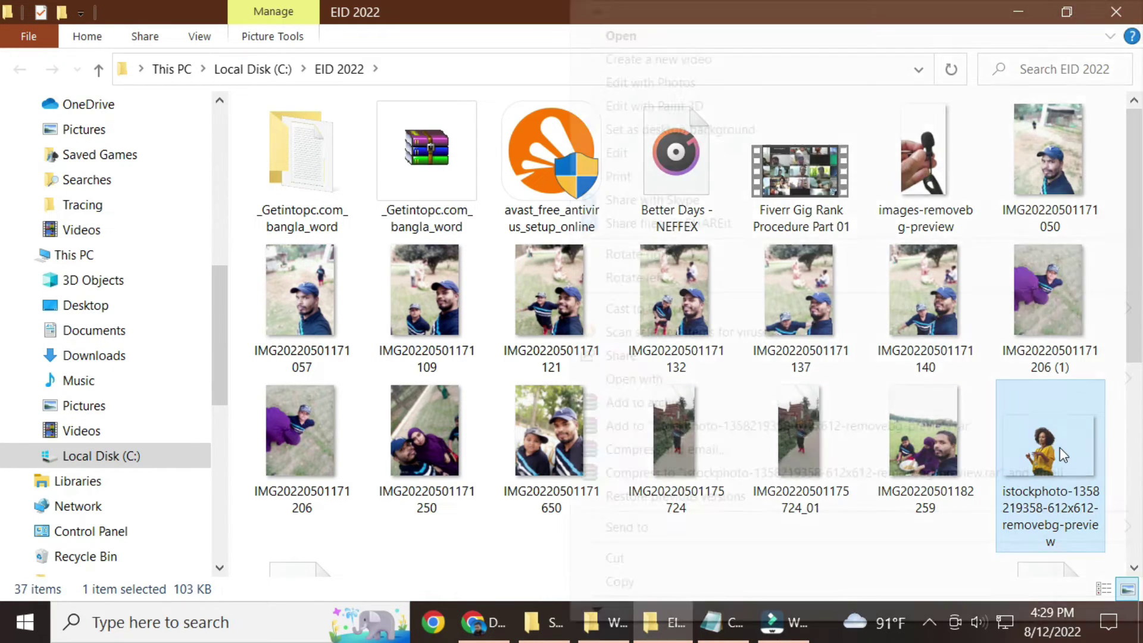
{"action": "left_click", "coordinate": [623, 559]}
{"action": "left_click", "coordinate": [1139, 622]}
{"action": "left_click", "coordinate": [538, 305]}
{"action": "right_click", "coordinate": [377, 116]}
{"action": "left_click", "coordinate": [429, 214]}
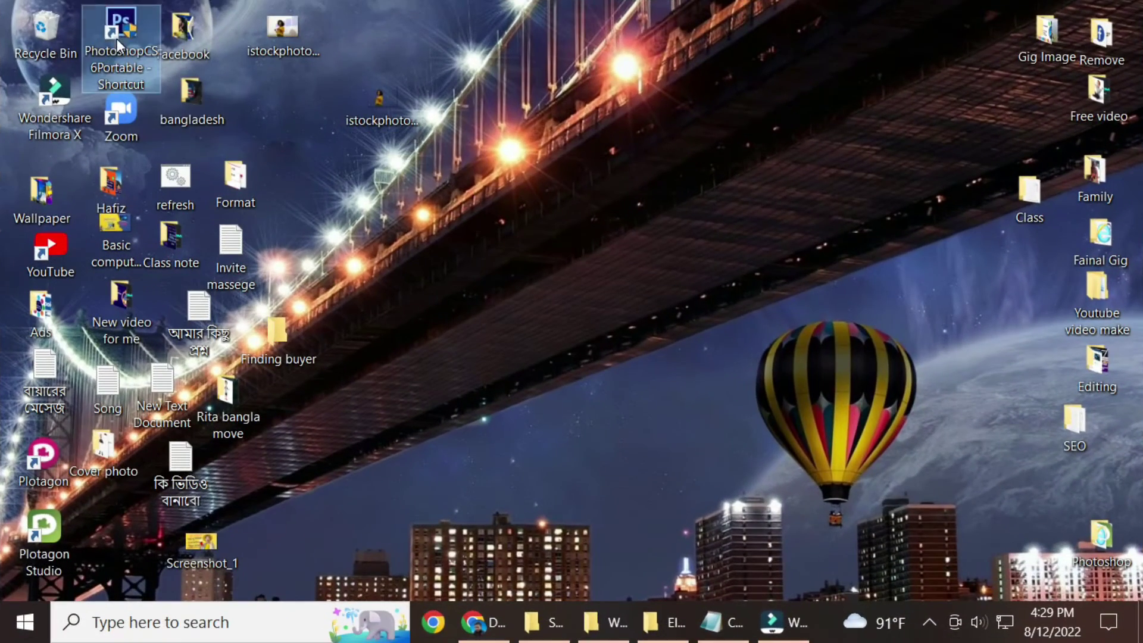
{"action": "left_click", "coordinate": [117, 38]}
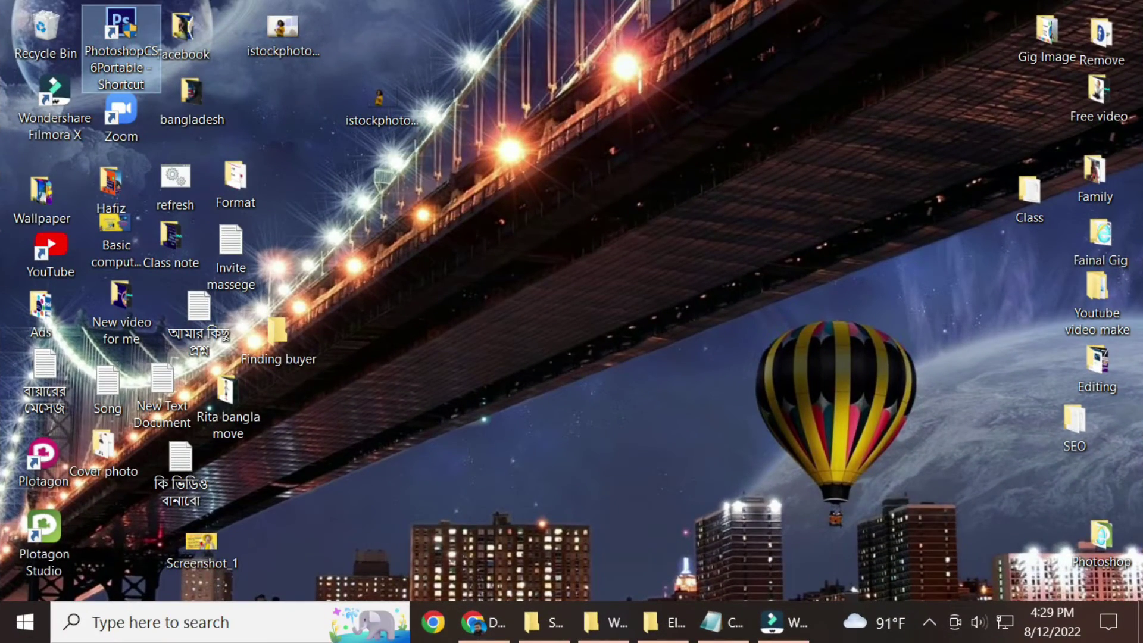
{"action": "left_click", "coordinate": [614, 322]}
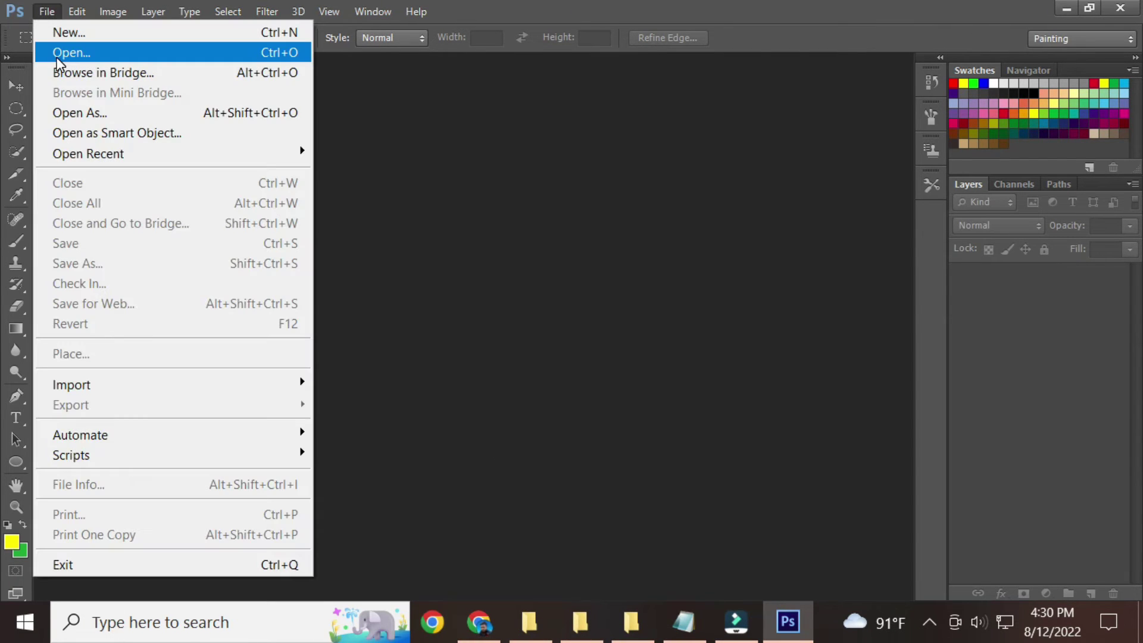
{"action": "left_click", "coordinate": [57, 57]}
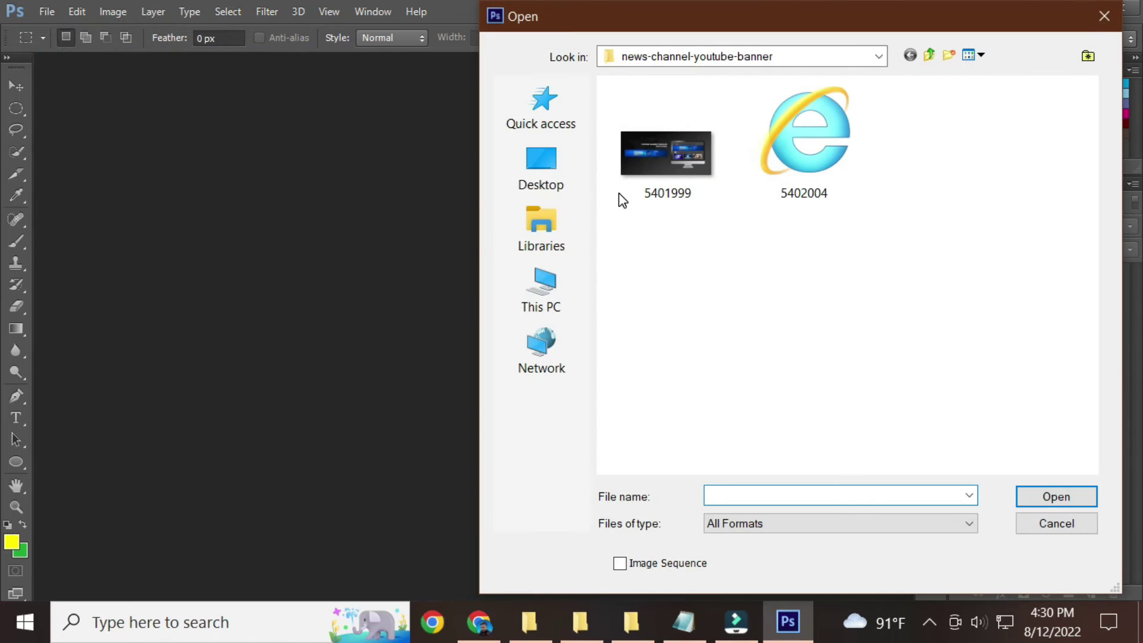
{"action": "left_click", "coordinate": [560, 178]}
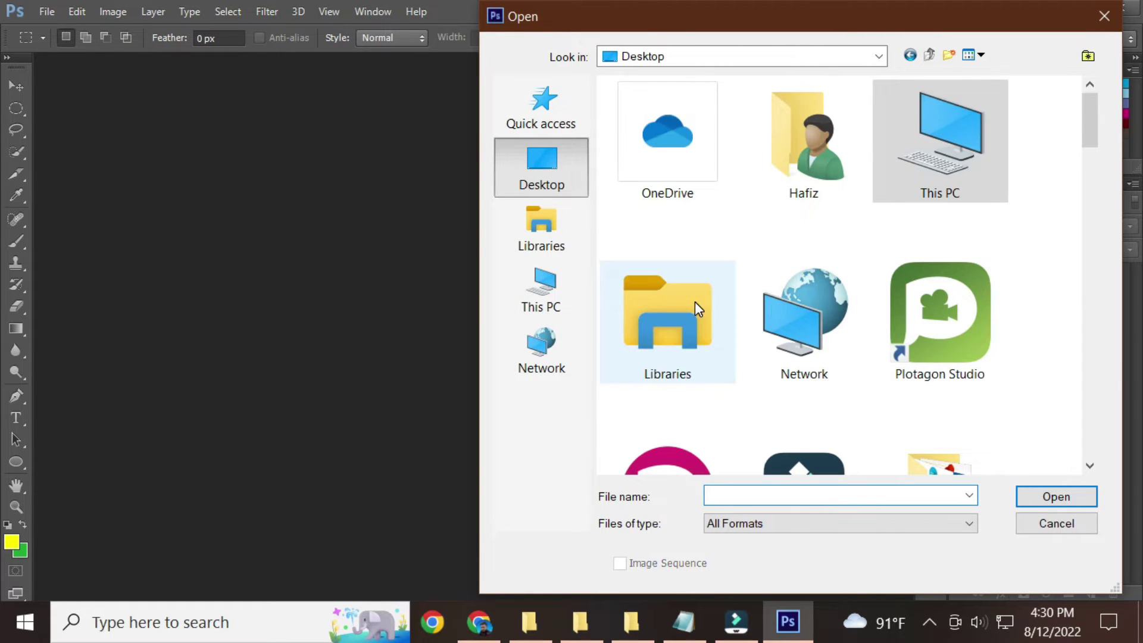
{"action": "scroll", "coordinate": [848, 303], "scroll_direction": "down", "scroll_amount": 5}
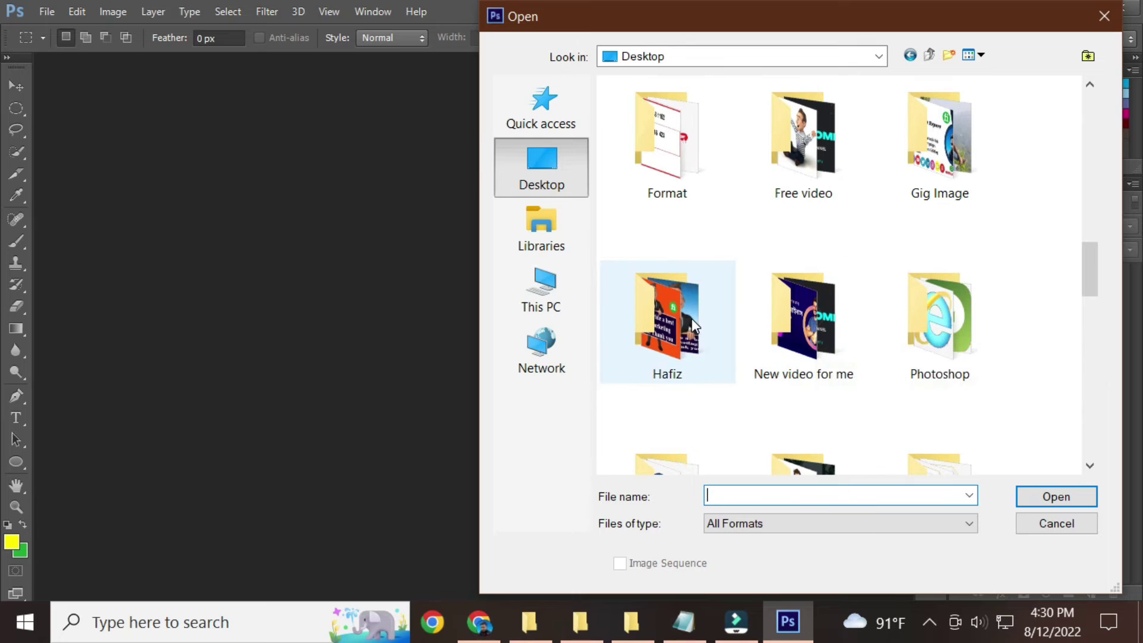
{"action": "double_click", "coordinate": [690, 320]}
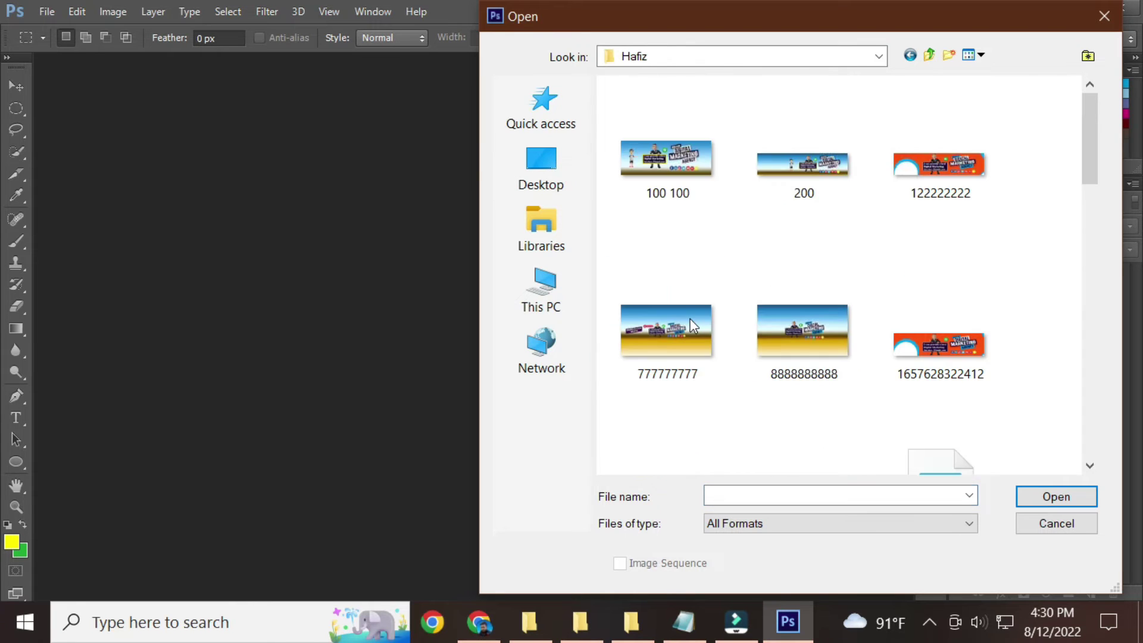
{"action": "double_click", "coordinate": [782, 327]}
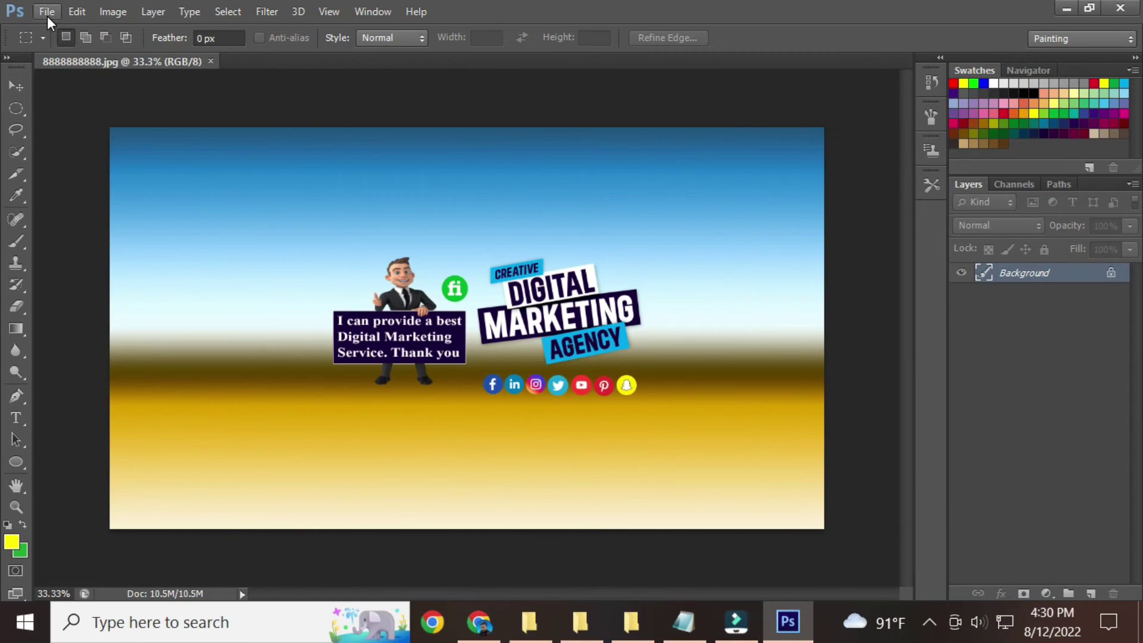
{"action": "left_click", "coordinate": [48, 17]}
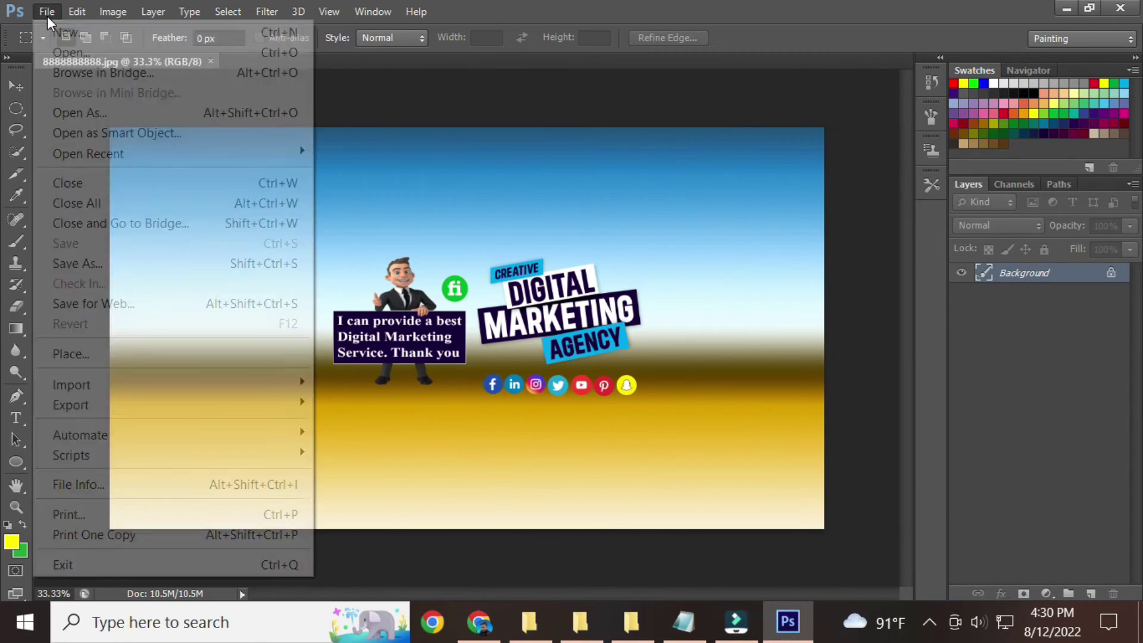
{"action": "left_click", "coordinate": [60, 48]}
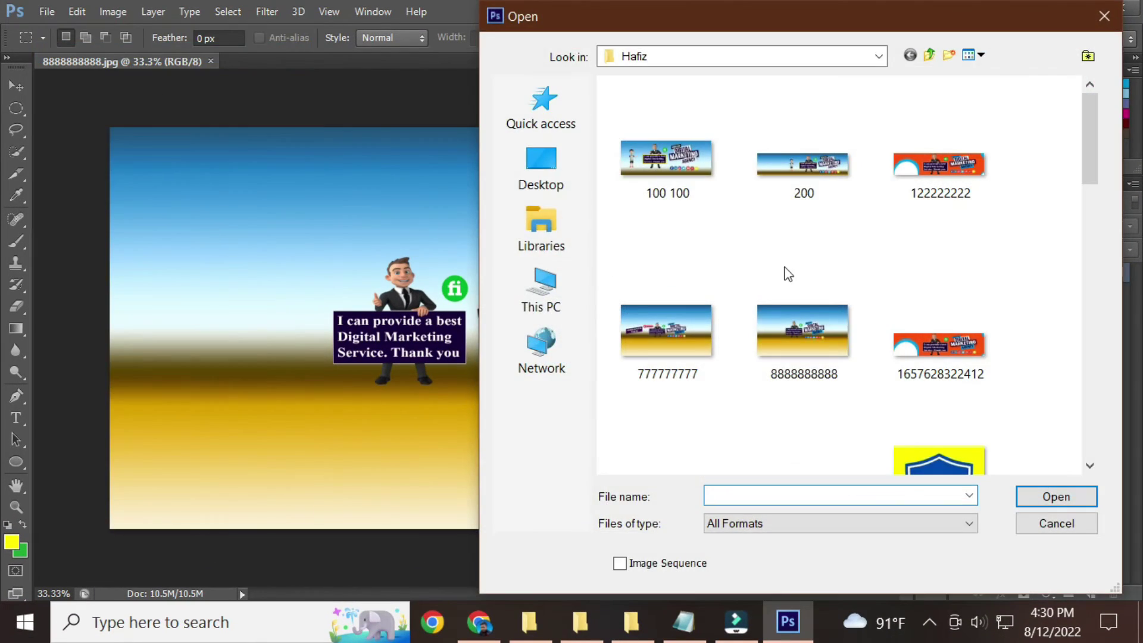
{"action": "left_click", "coordinate": [521, 146]}
{"action": "scroll", "coordinate": [857, 302], "scroll_direction": "down", "scroll_amount": 5}
{"action": "scroll", "coordinate": [857, 301], "scroll_direction": "up", "scroll_amount": 3}
{"action": "scroll", "coordinate": [858, 301], "scroll_direction": "down", "scroll_amount": 3}
{"action": "scroll", "coordinate": [861, 304], "scroll_direction": "down", "scroll_amount": 10}
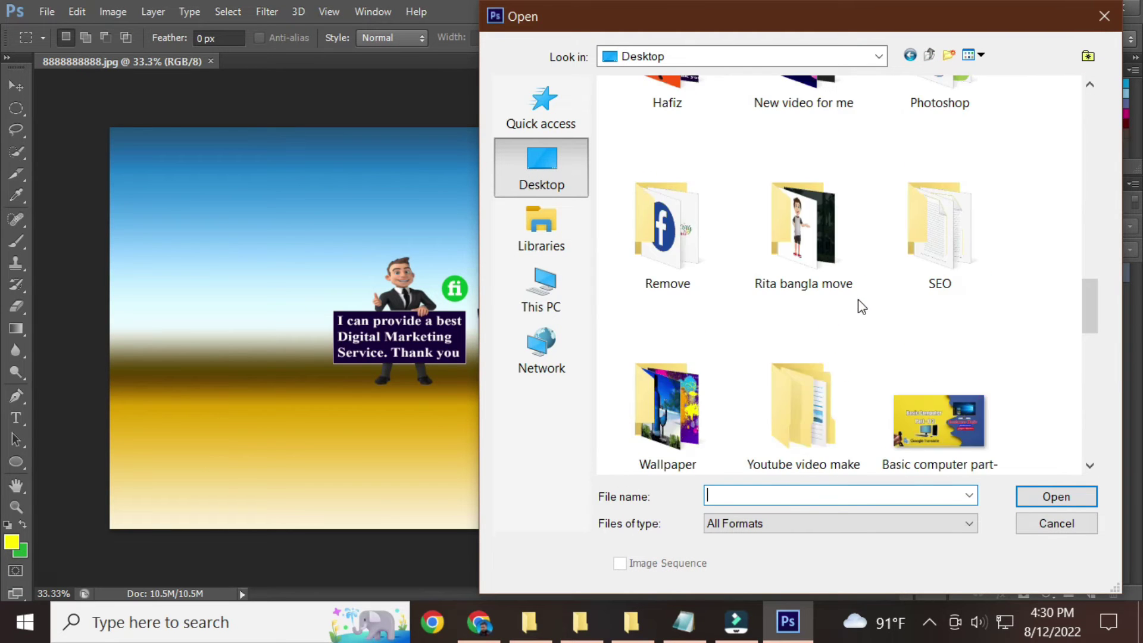
{"action": "scroll", "coordinate": [863, 344], "scroll_direction": "up", "scroll_amount": 9}
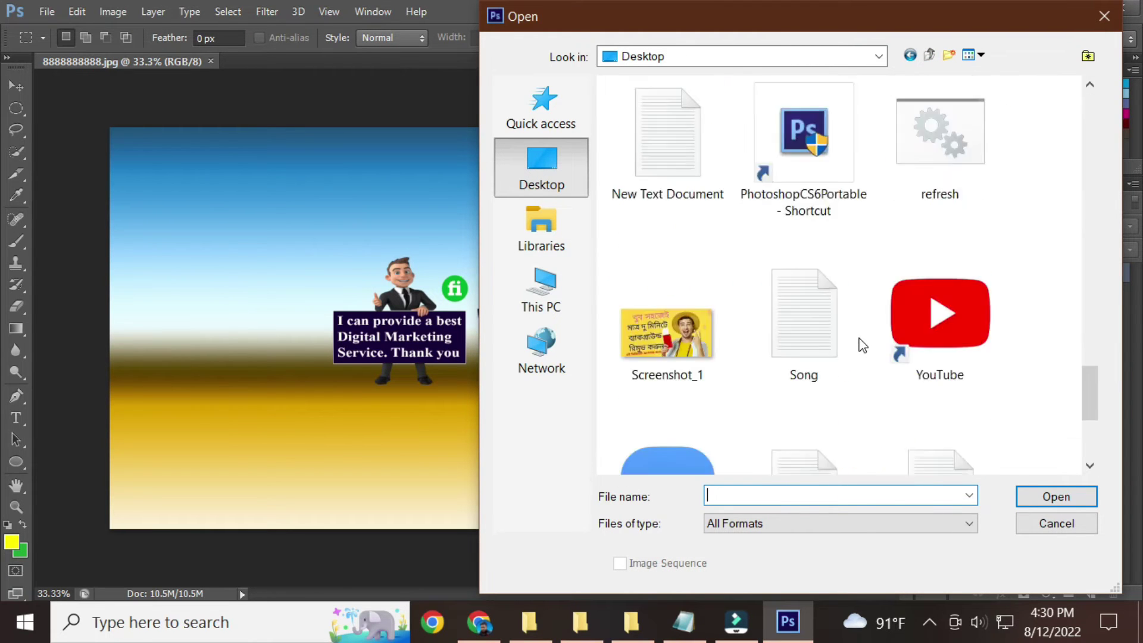
{"action": "scroll", "coordinate": [862, 345], "scroll_direction": "down", "scroll_amount": 6}
{"action": "scroll", "coordinate": [863, 344], "scroll_direction": "up", "scroll_amount": 3}
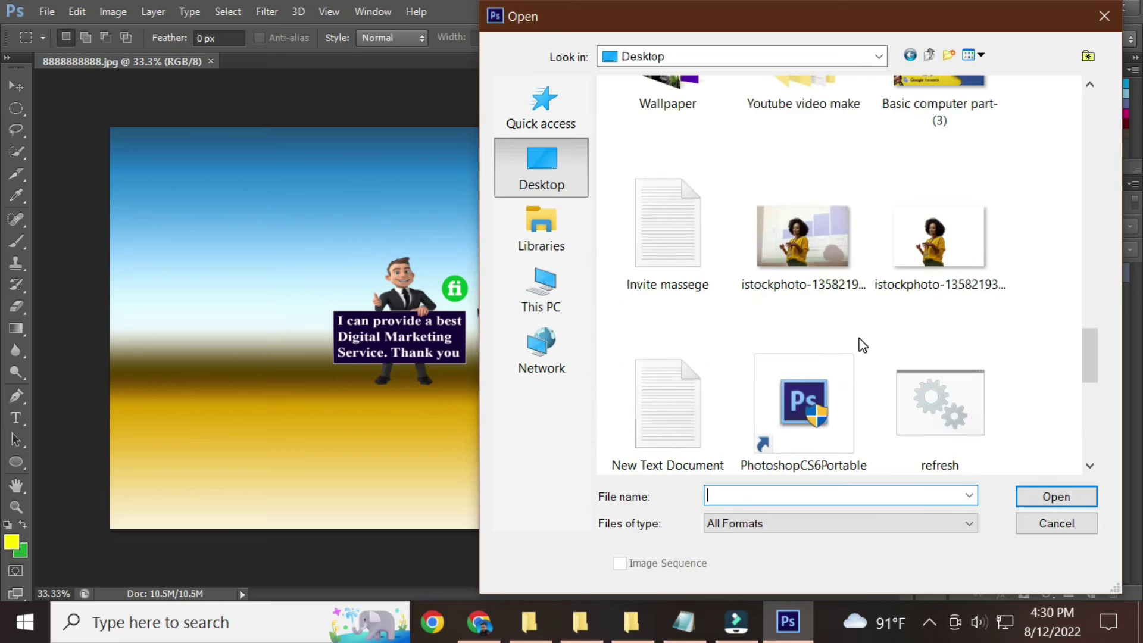
{"action": "left_click", "coordinate": [891, 291]}
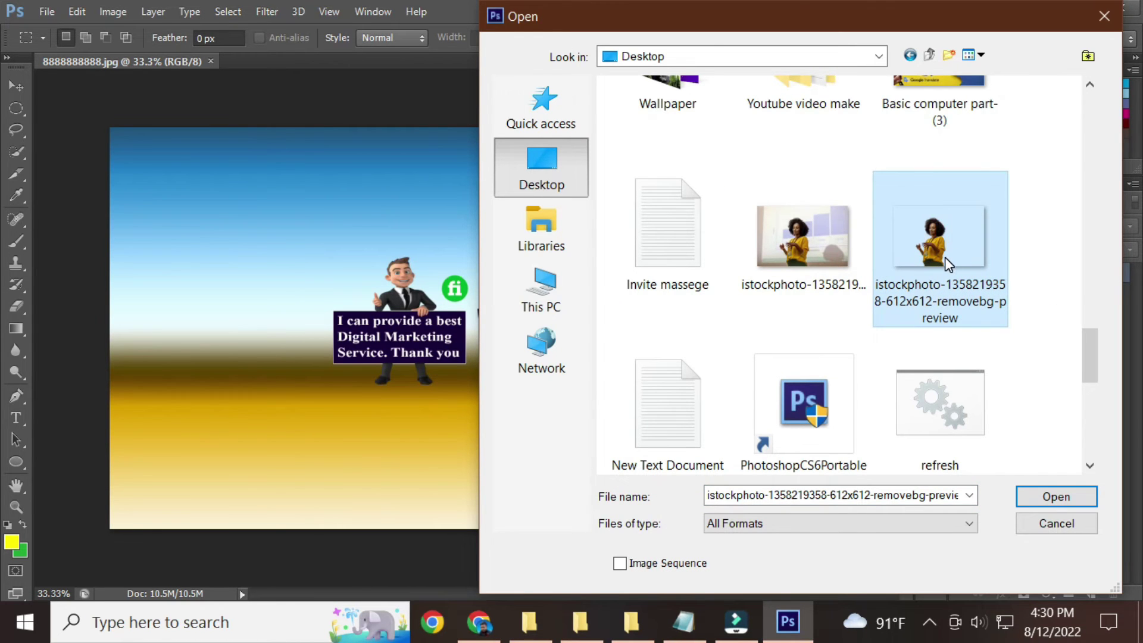
{"action": "double_click", "coordinate": [945, 257]}
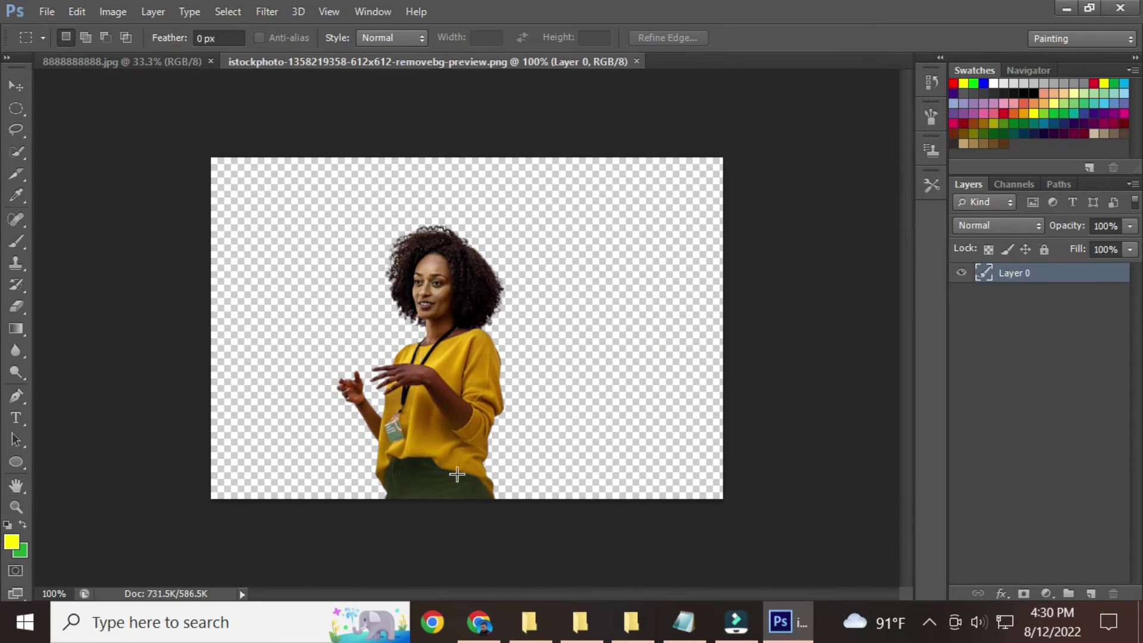
{"action": "left_click", "coordinate": [445, 418]}
{"action": "key", "text": "ctrl+a"}
{"action": "left_click_drag", "start_coordinate": [494, 393], "coordinate": [437, 331]}
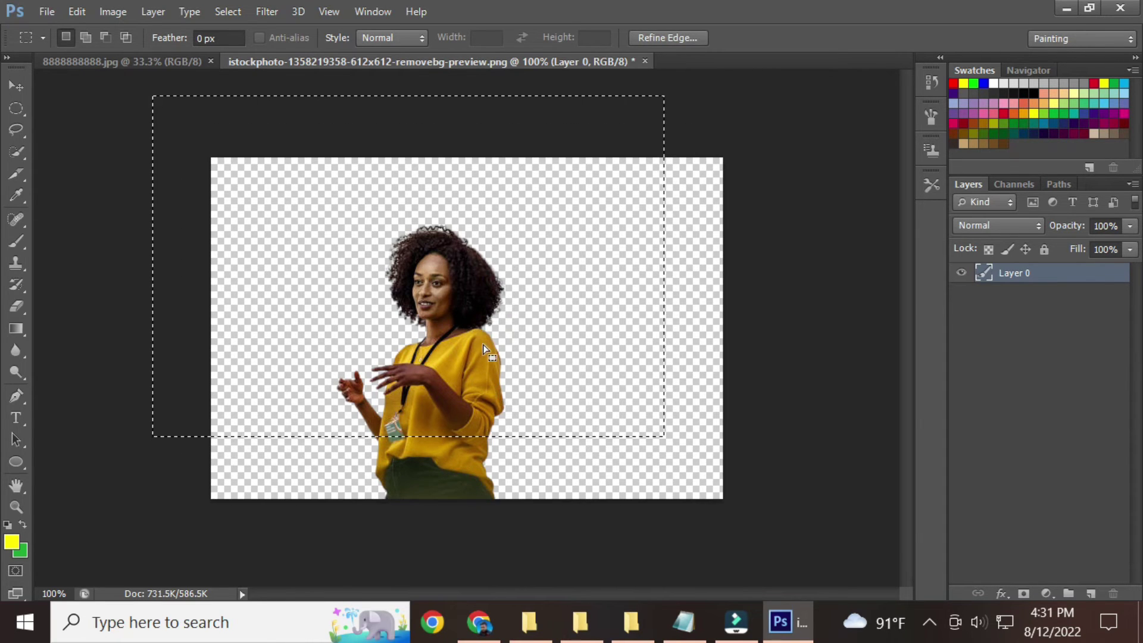
{"action": "left_click", "coordinate": [18, 86]}
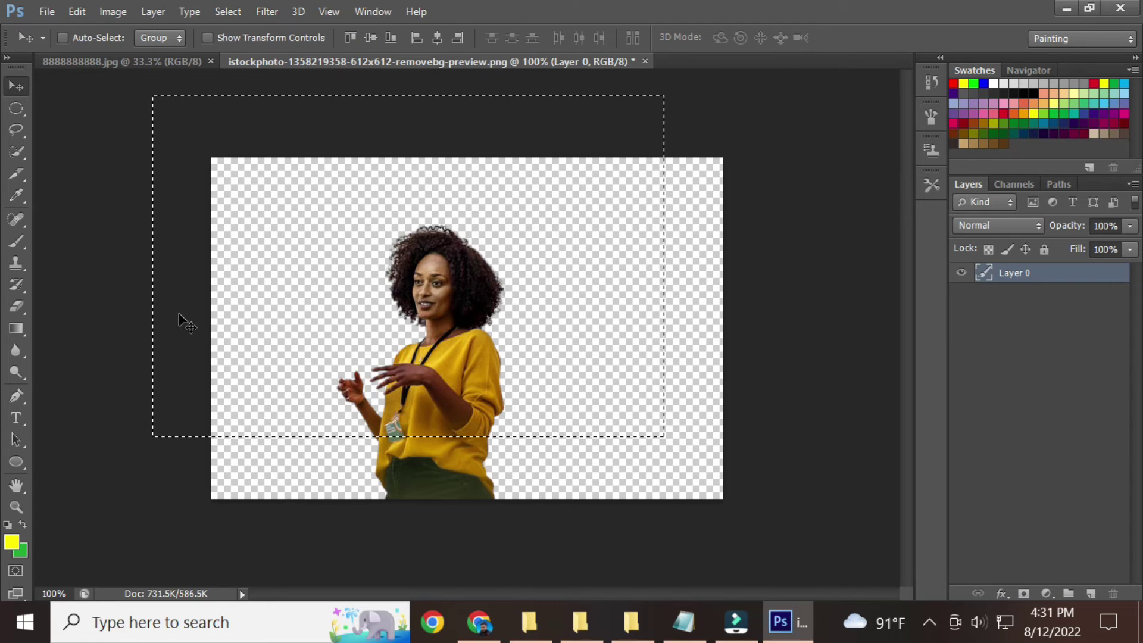
{"action": "key", "text": "ctrl+d"}
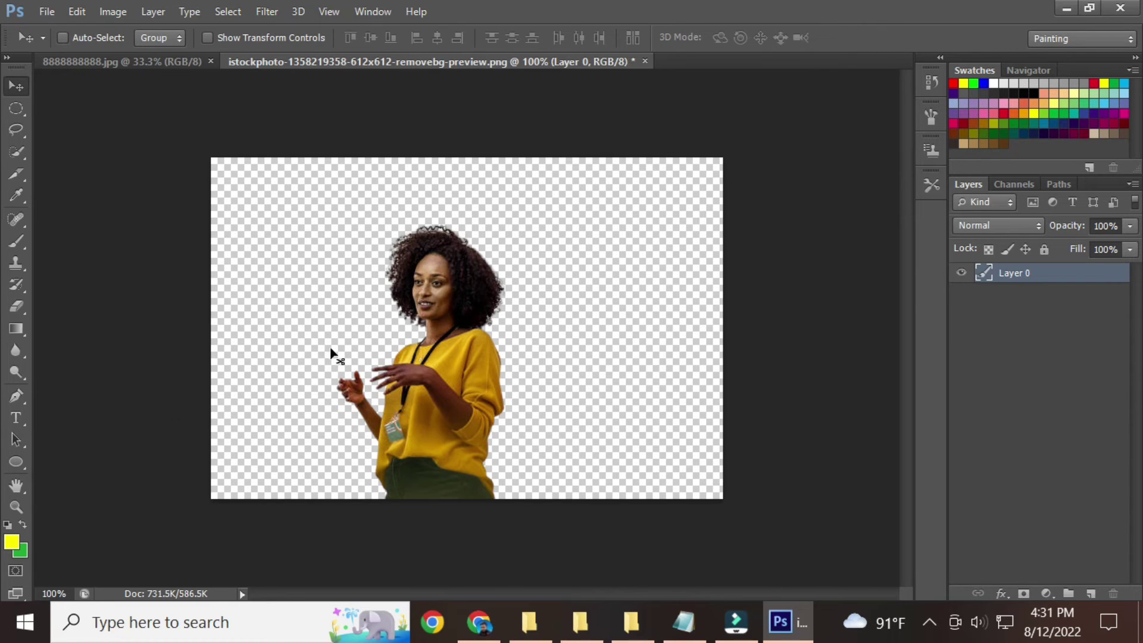
{"action": "left_click_drag", "start_coordinate": [435, 357], "coordinate": [698, 322]}
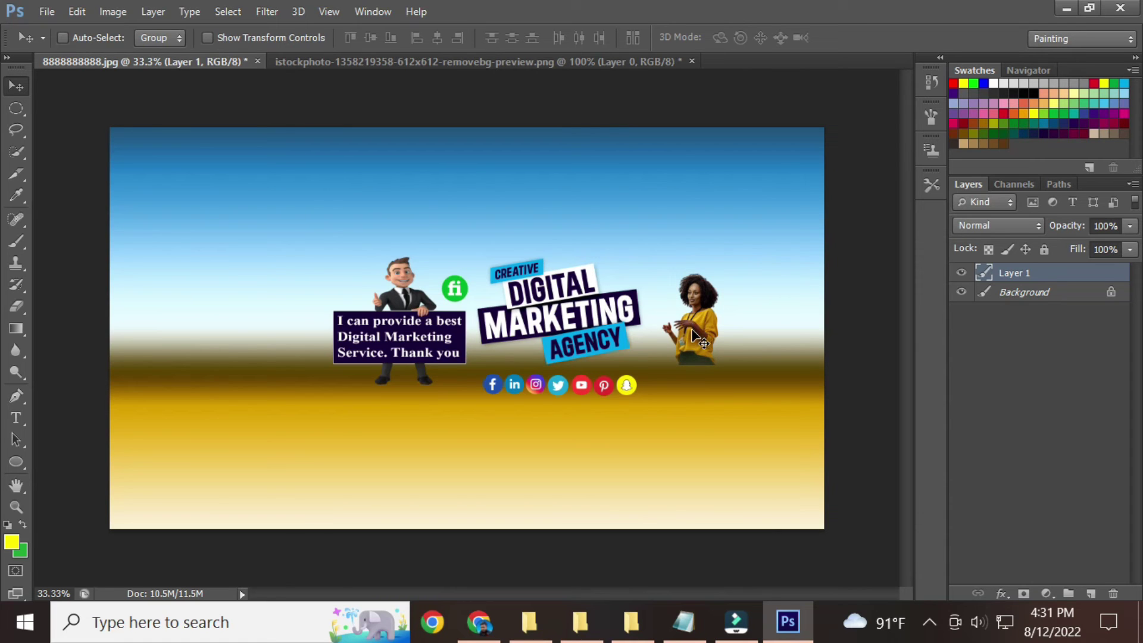
Enlarge the woman cut-out to about 247% with Free Transform, apply it, and position her just right of the Digital Marketing title.
{"action": "key", "text": "ctrl+t"}
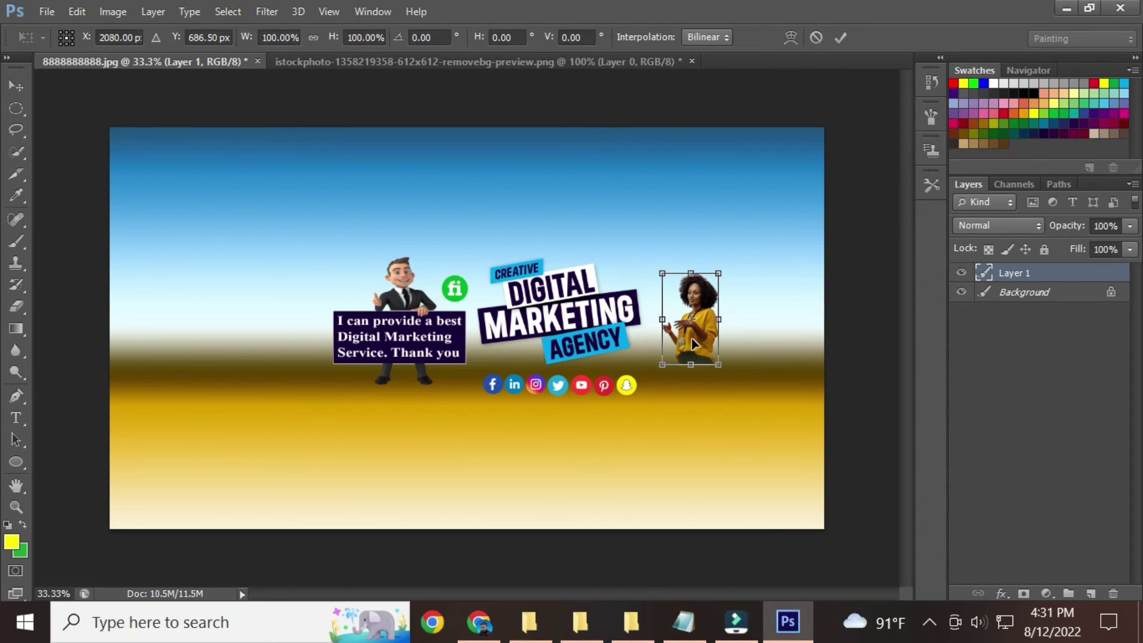
{"action": "left_click_drag", "start_coordinate": [723, 273], "coordinate": [852, 159]}
{"action": "left_click_drag", "start_coordinate": [755, 233], "coordinate": [737, 320]}
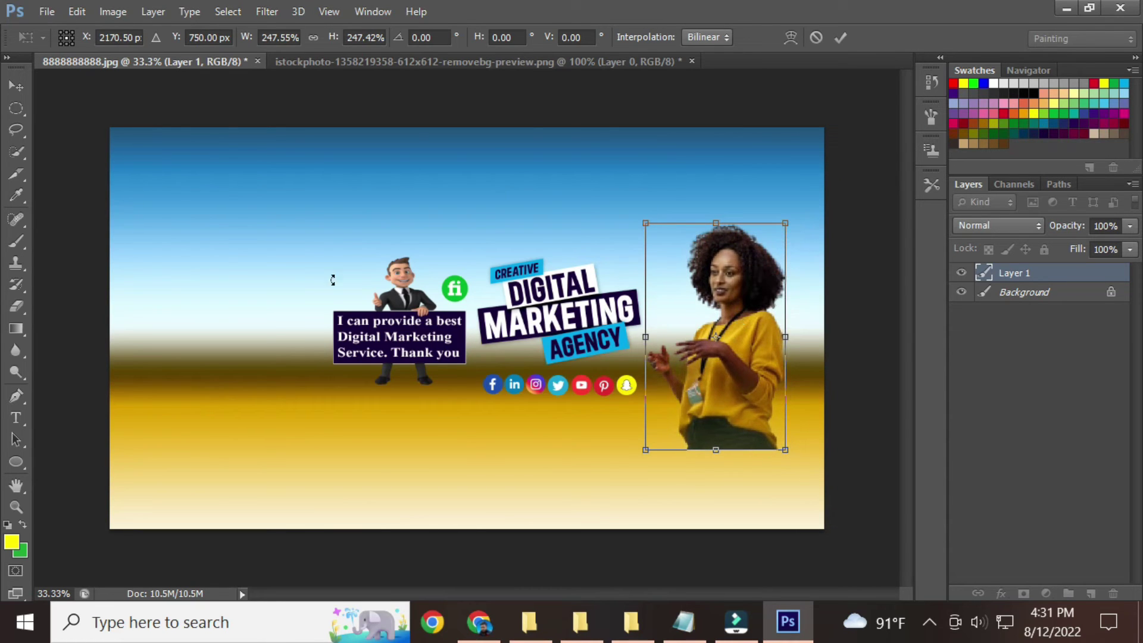
{"action": "left_click", "coordinate": [16, 86]}
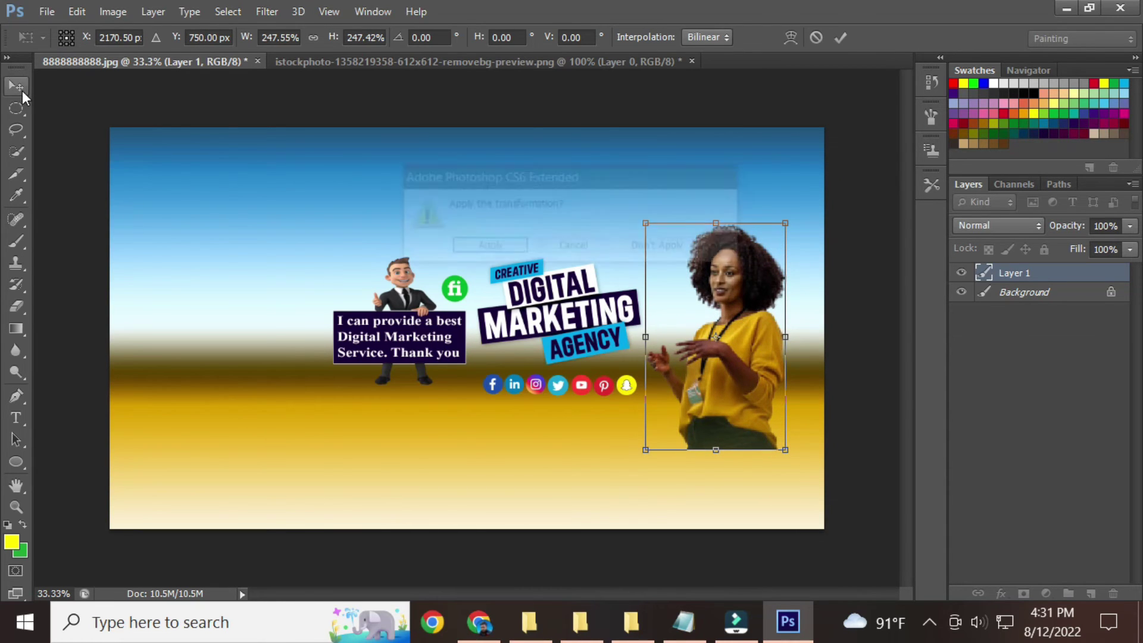
{"action": "left_click", "coordinate": [486, 249]}
{"action": "left_click_drag", "start_coordinate": [706, 343], "coordinate": [696, 339]}
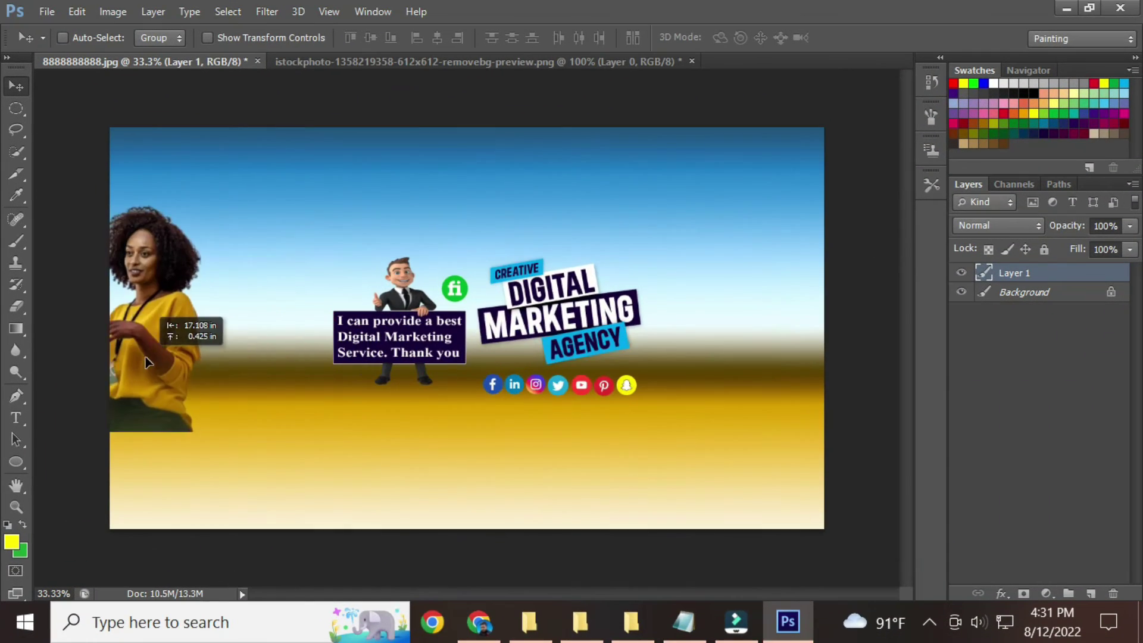
{"action": "left_click_drag", "start_coordinate": [184, 372], "coordinate": [718, 379]}
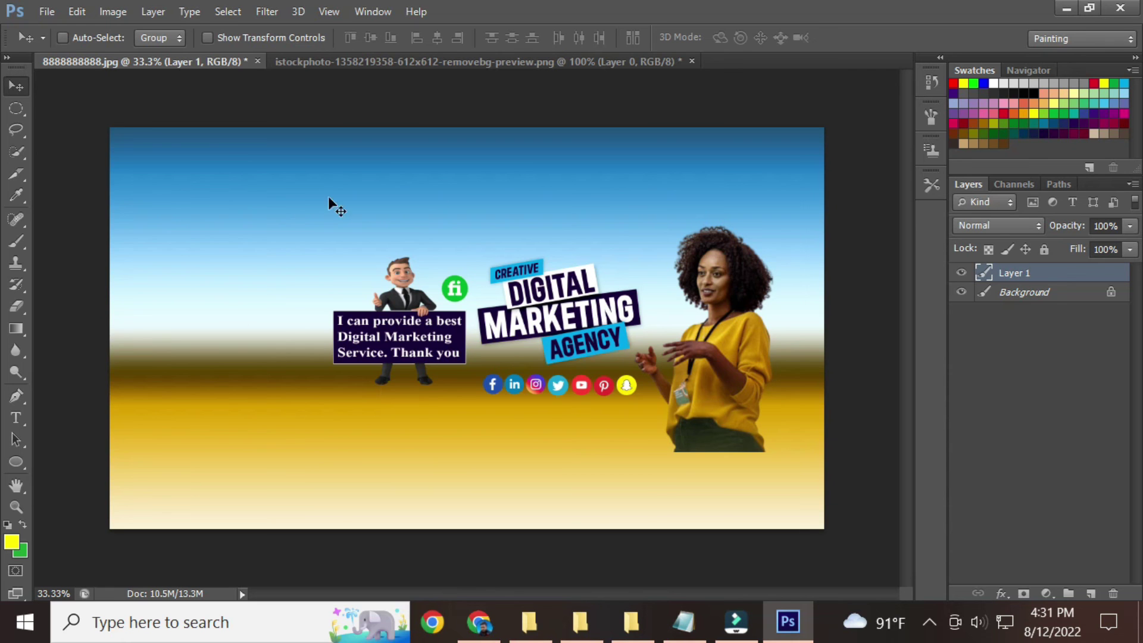
Quit Photoshop without saving the changes to either document.
{"action": "left_click", "coordinate": [1131, 10]}
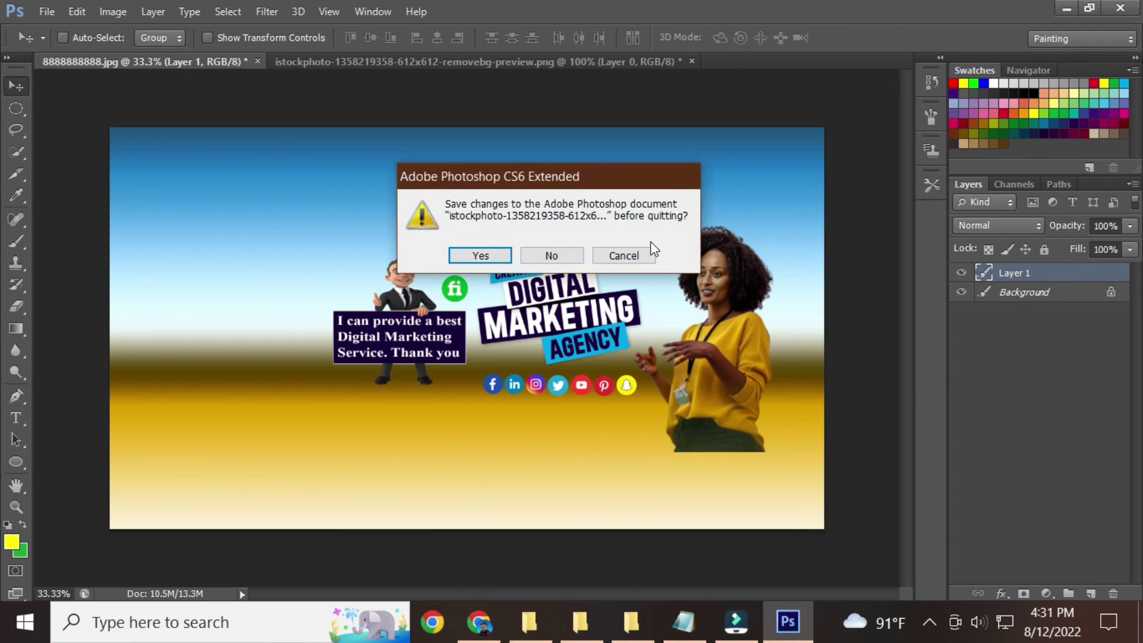
{"action": "left_click", "coordinate": [539, 249]}
{"action": "left_click", "coordinate": [566, 249]}
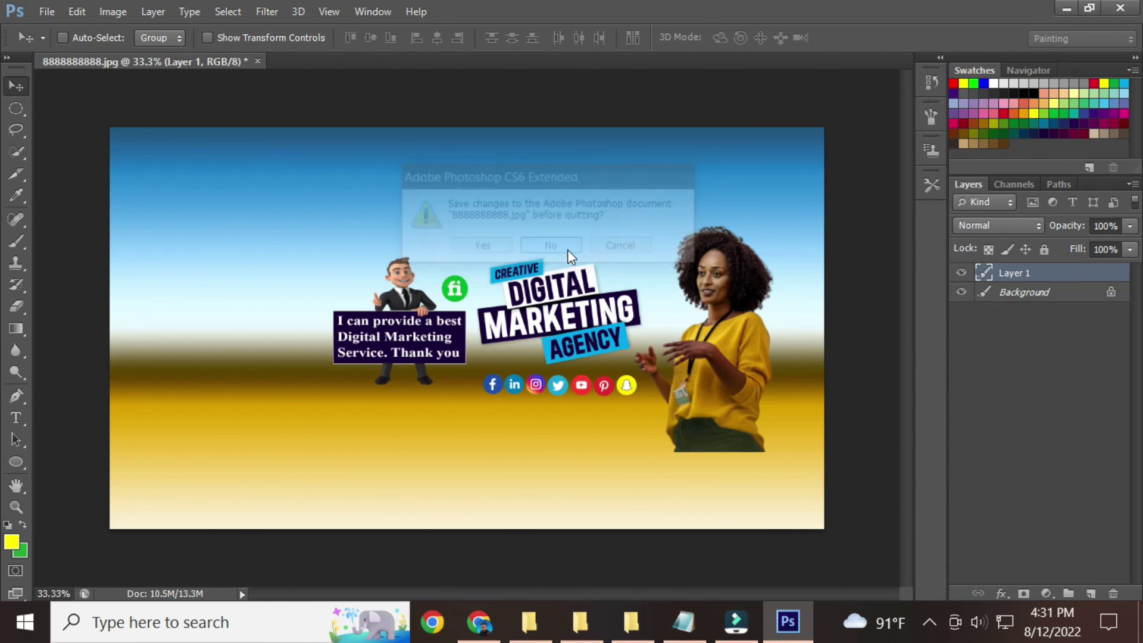
Move both istockphoto pictures from the desktop into the Class note folder and refresh the desktop.
{"action": "right_click", "coordinate": [423, 162]}
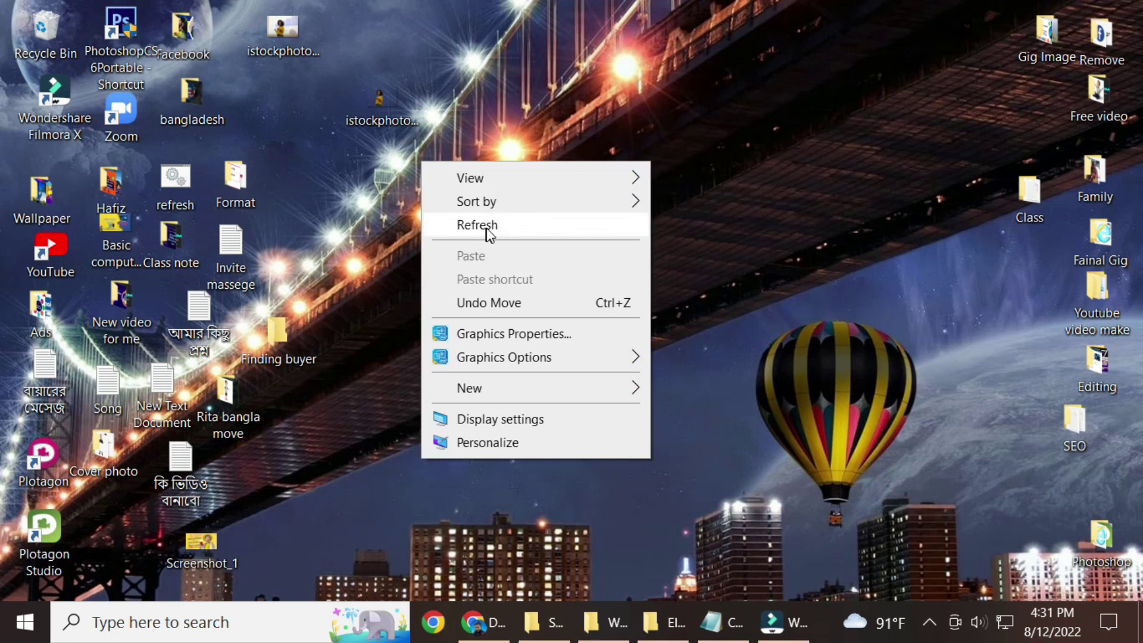
{"action": "left_click", "coordinate": [523, 227]}
{"action": "left_click_drag", "start_coordinate": [410, 105], "coordinate": [187, 249]}
{"action": "left_click_drag", "start_coordinate": [297, 30], "coordinate": [197, 233]}
{"action": "right_click", "coordinate": [433, 114]}
{"action": "left_click", "coordinate": [486, 182]}
{"action": "right_click", "coordinate": [419, 126]}
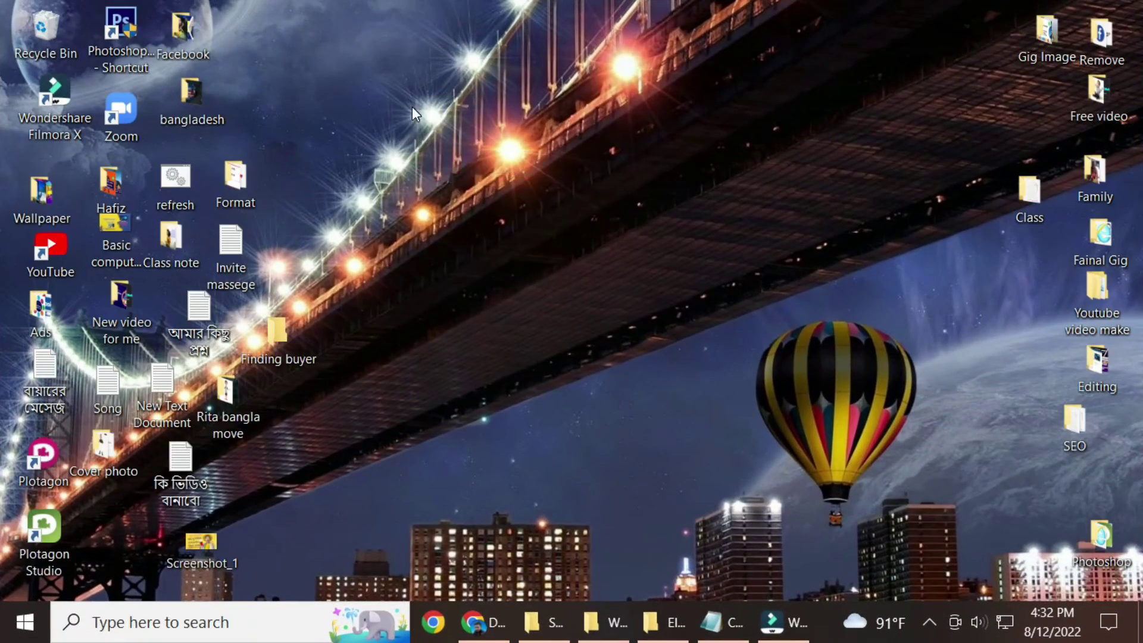
{"action": "right_click", "coordinate": [412, 106]}
{"action": "left_click", "coordinate": [464, 172]}
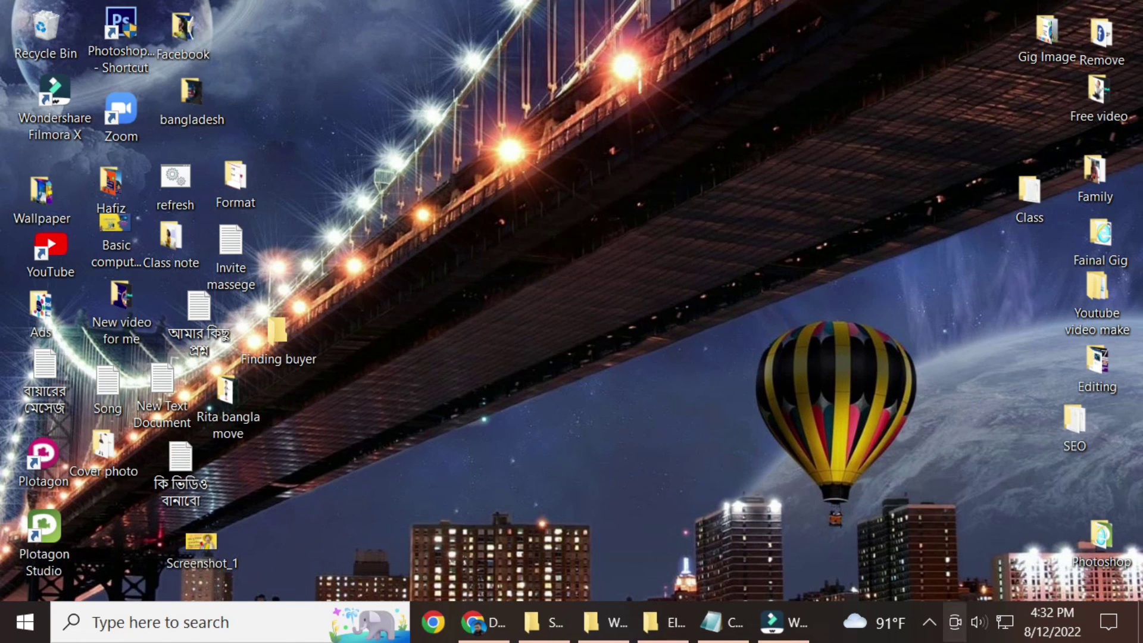
{"action": "right_click", "coordinate": [930, 625]}
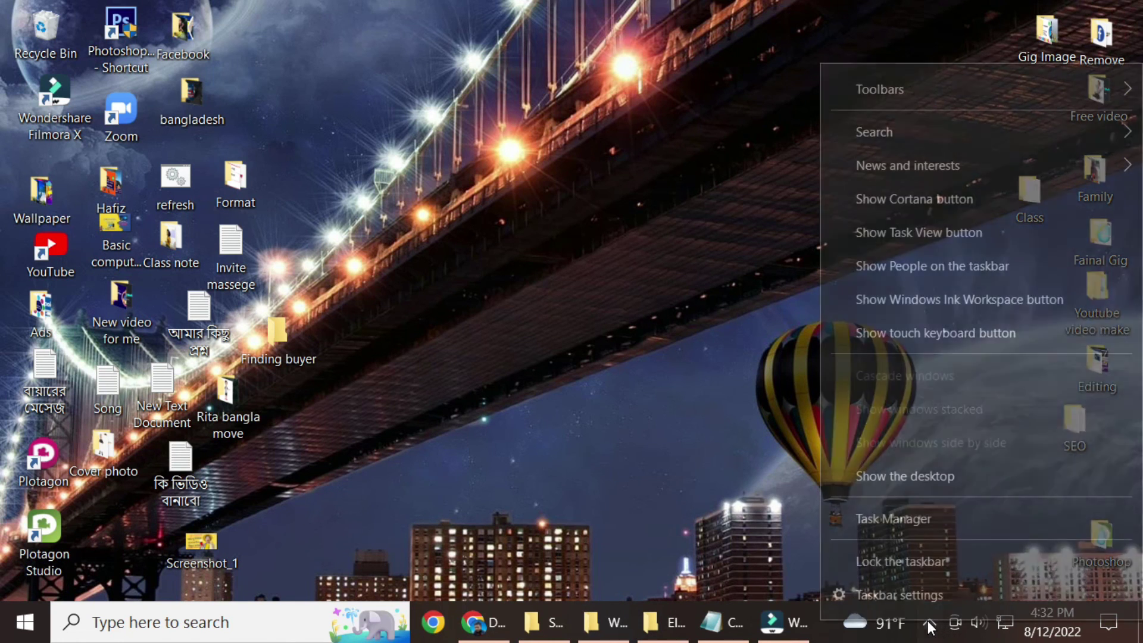
{"action": "left_click", "coordinate": [928, 622]}
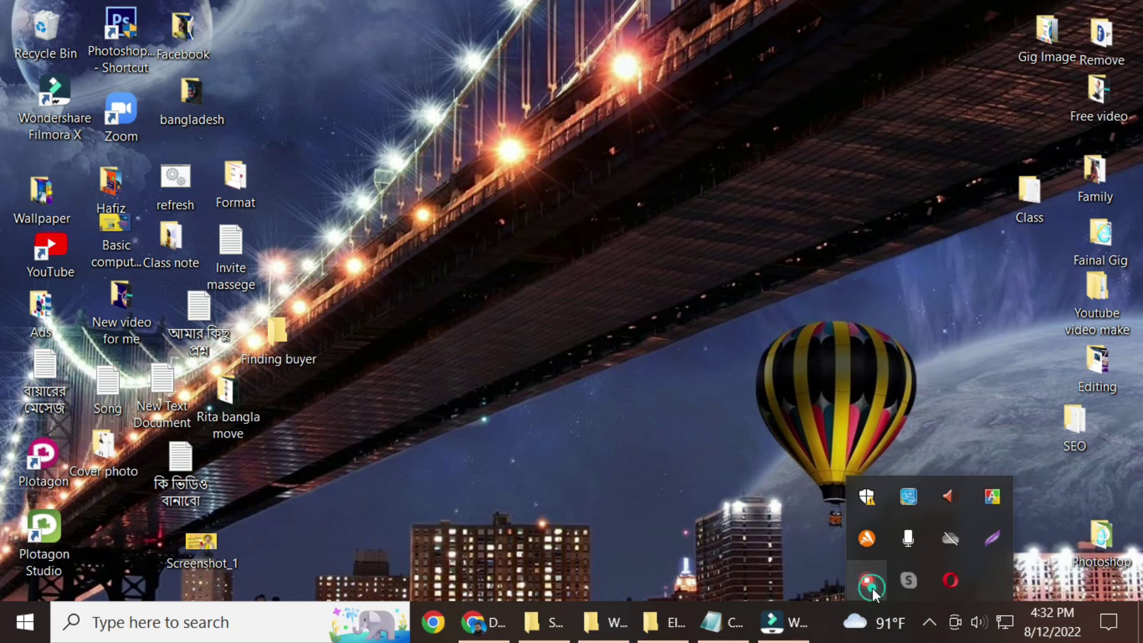